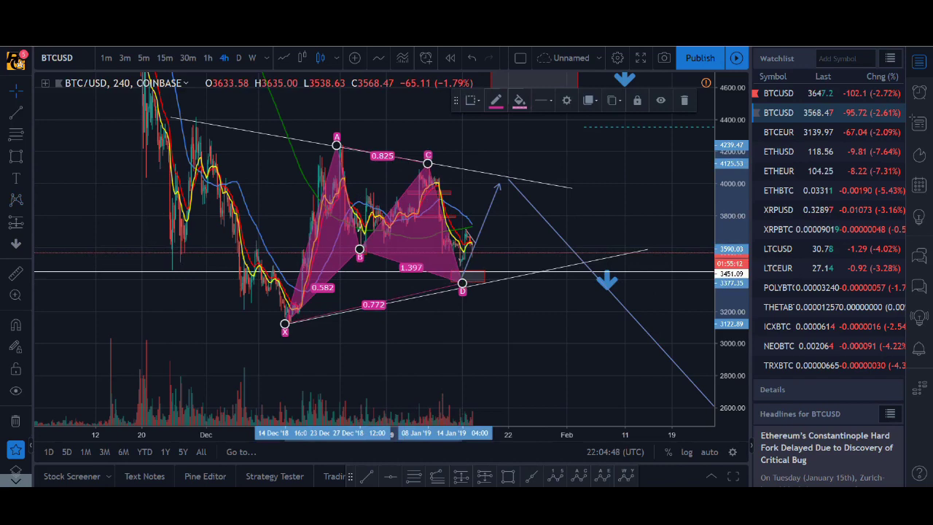
Step: Examine the XABCD pattern on the BTC/USD chart and the opening of the Bullish Gartley Pattern article
{"action": "scroll", "coordinate": [299, 313], "scroll_direction": "up", "scroll_amount": 2}
{"action": "scroll", "coordinate": [298, 313], "scroll_direction": "up", "scroll_amount": 1}
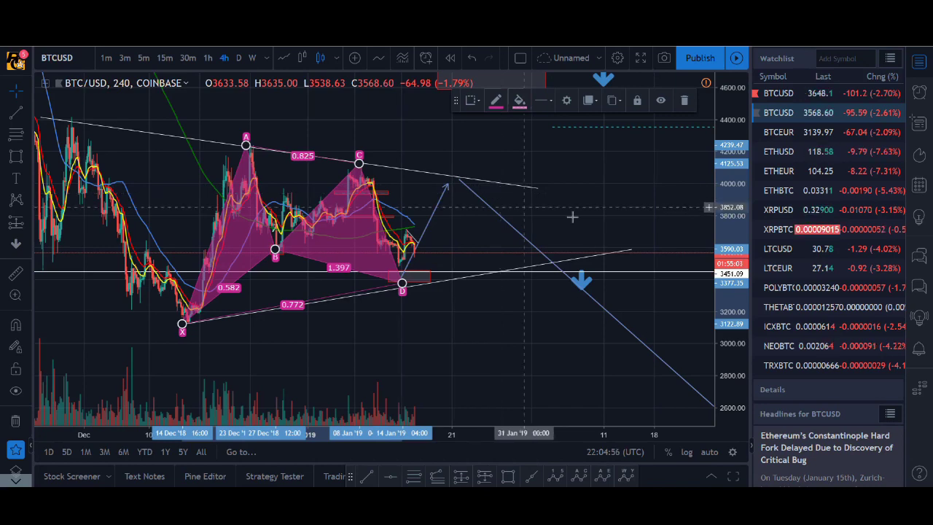
{"action": "scroll", "coordinate": [583, 213], "scroll_direction": "down", "scroll_amount": 1}
{"action": "scroll", "coordinate": [654, 201], "scroll_direction": "down", "scroll_amount": 1}
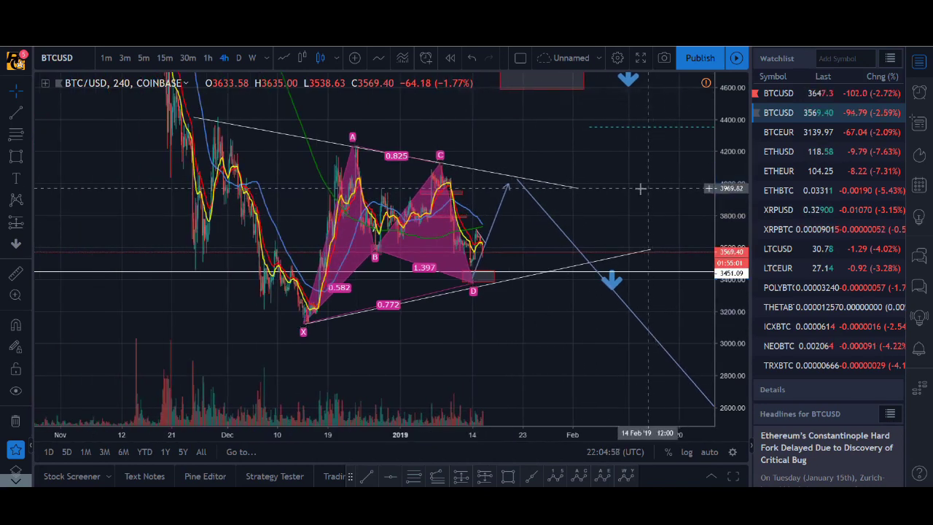
{"action": "scroll", "coordinate": [681, 219], "scroll_direction": "down", "scroll_amount": 1}
{"action": "scroll", "coordinate": [682, 219], "scroll_direction": "down", "scroll_amount": 1}
{"action": "left_click_drag", "start_coordinate": [654, 194], "coordinate": [513, 307]}
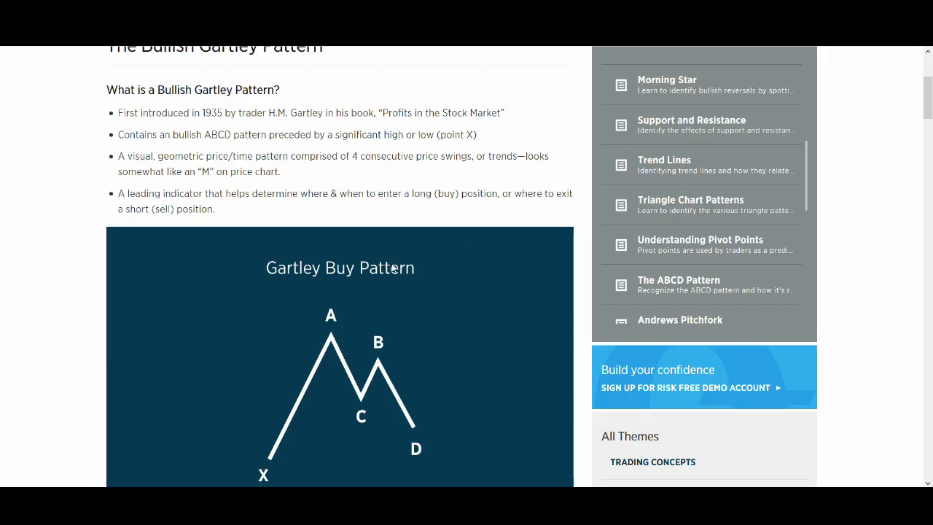
{"action": "scroll", "coordinate": [393, 269], "scroll_direction": "up", "scroll_amount": 1}
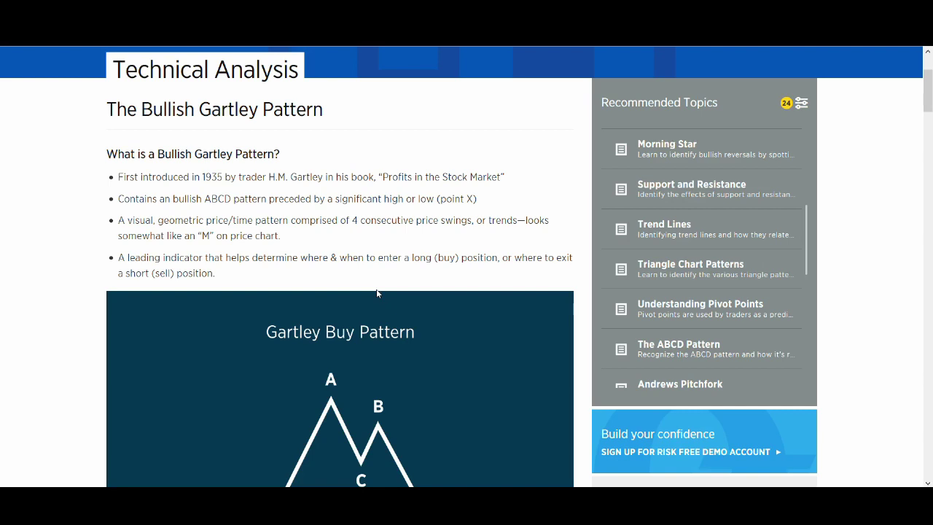
{"action": "scroll", "coordinate": [384, 321], "scroll_direction": "down", "scroll_amount": 3}
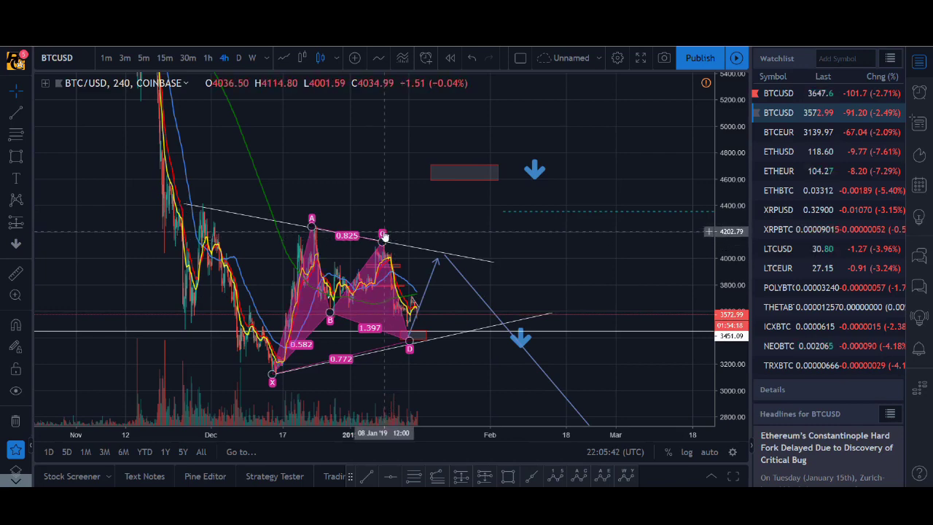
Step: Delete the purple XABCD pattern drawing from the BTC/USD chart
{"action": "left_click", "coordinate": [384, 237]}
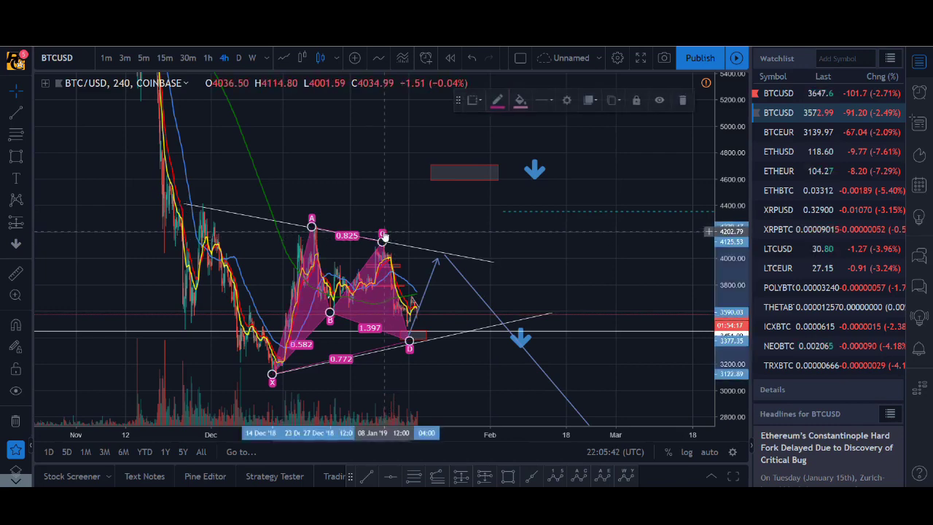
{"action": "key", "text": "Delete"}
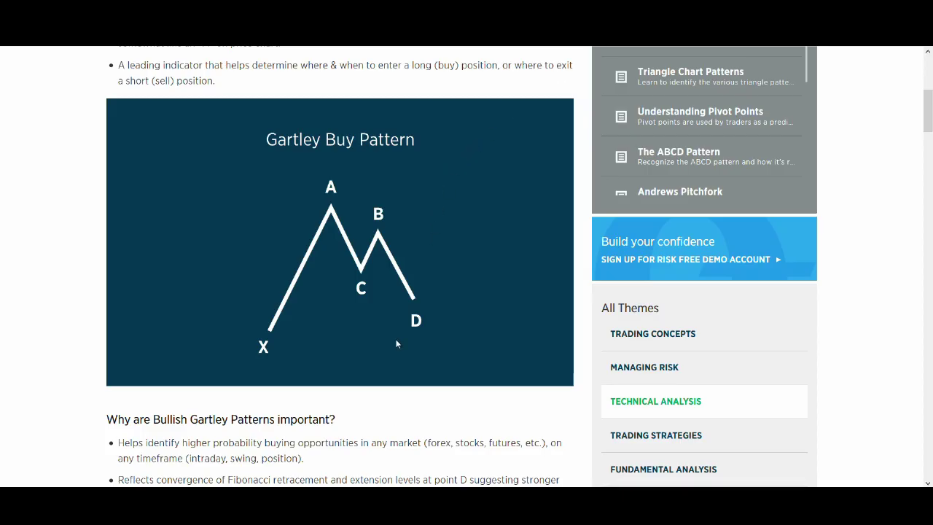
Step: Read the Bullish Gartley Pattern article from its definition to how to find one, and view the ratio diagram in Capture1.JPG
{"action": "scroll", "coordinate": [397, 343], "scroll_direction": "up", "scroll_amount": 4}
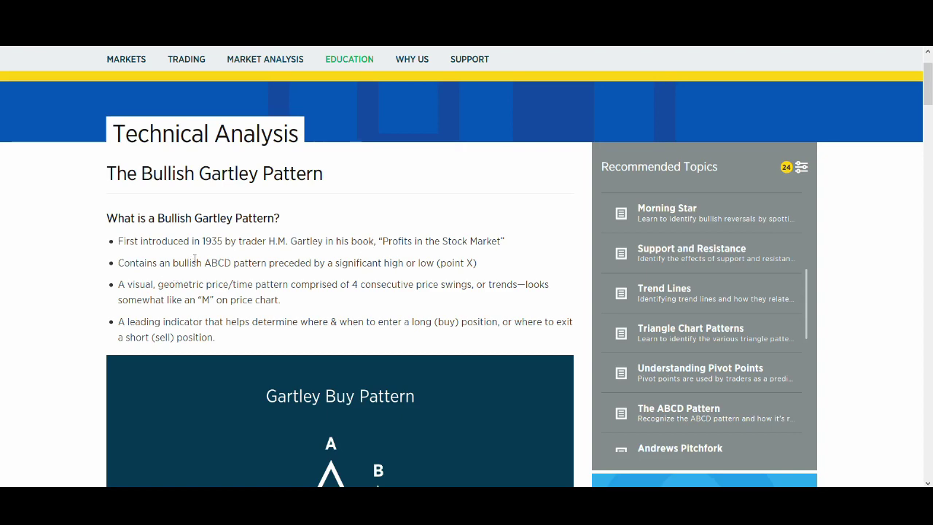
{"action": "scroll", "coordinate": [299, 334], "scroll_direction": "down", "scroll_amount": 2}
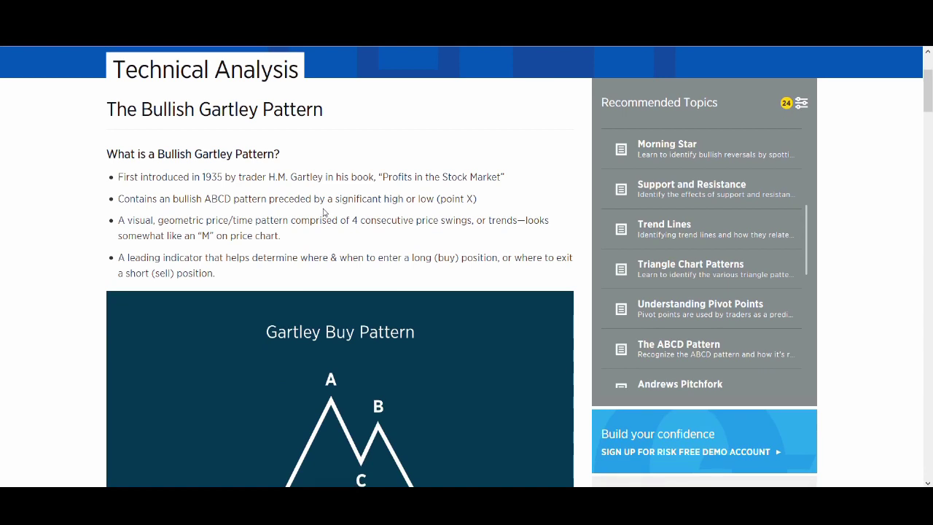
{"action": "scroll", "coordinate": [346, 270], "scroll_direction": "down", "scroll_amount": 3}
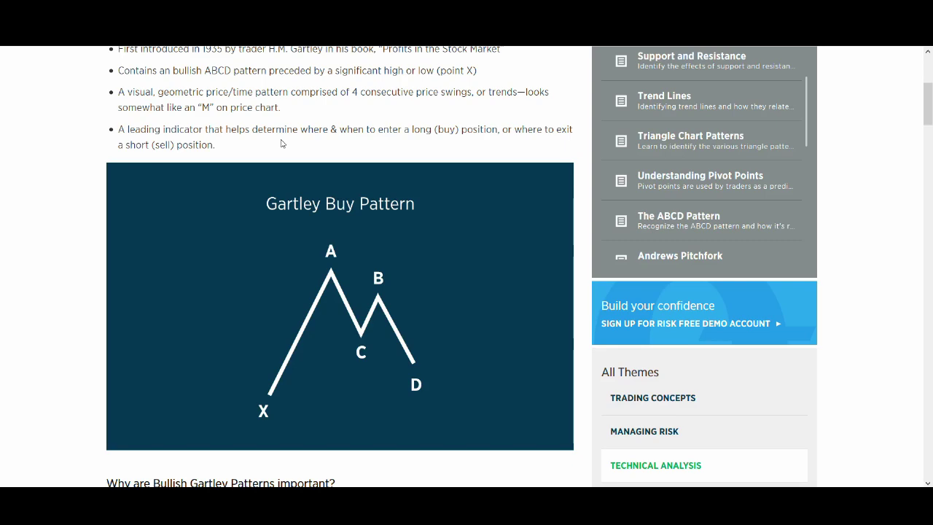
{"action": "scroll", "coordinate": [282, 144], "scroll_direction": "down", "scroll_amount": 1}
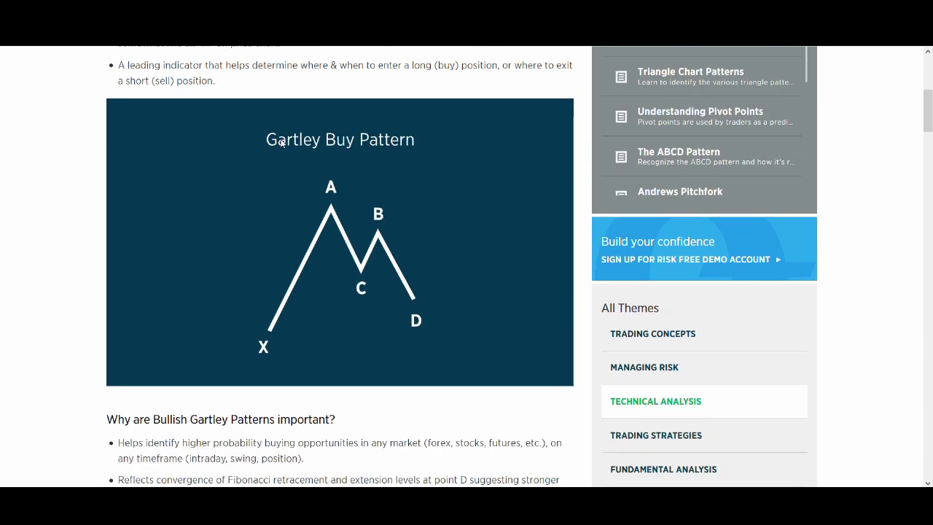
{"action": "scroll", "coordinate": [282, 143], "scroll_direction": "down", "scroll_amount": 1}
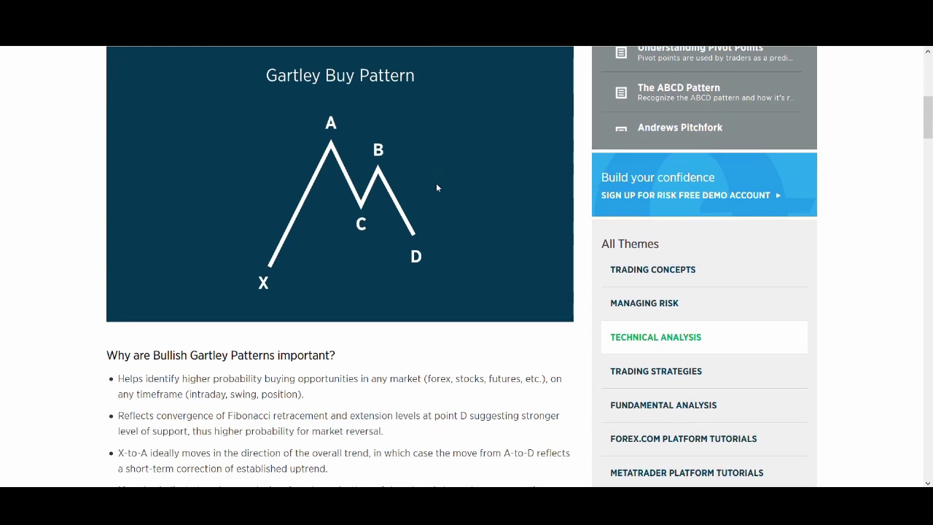
{"action": "scroll", "coordinate": [434, 191], "scroll_direction": "down", "scroll_amount": 1}
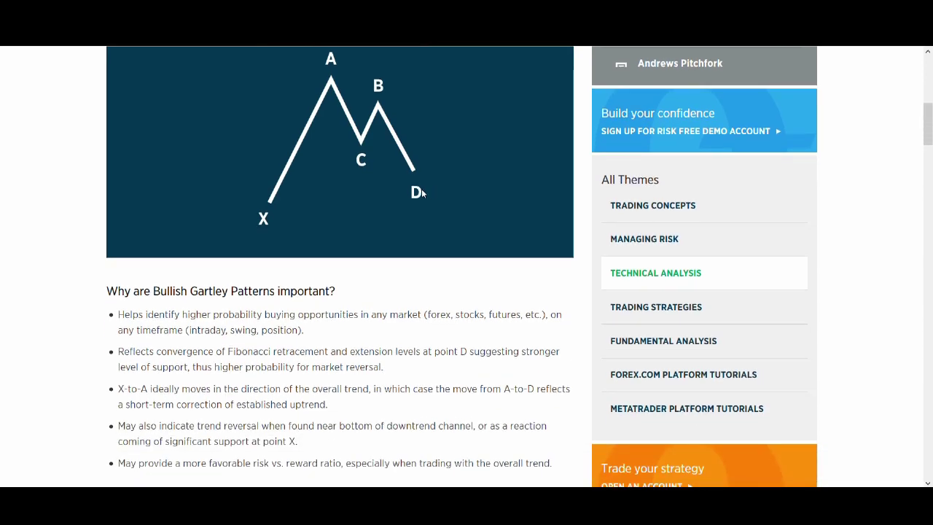
{"action": "scroll", "coordinate": [350, 269], "scroll_direction": "down", "scroll_amount": 2}
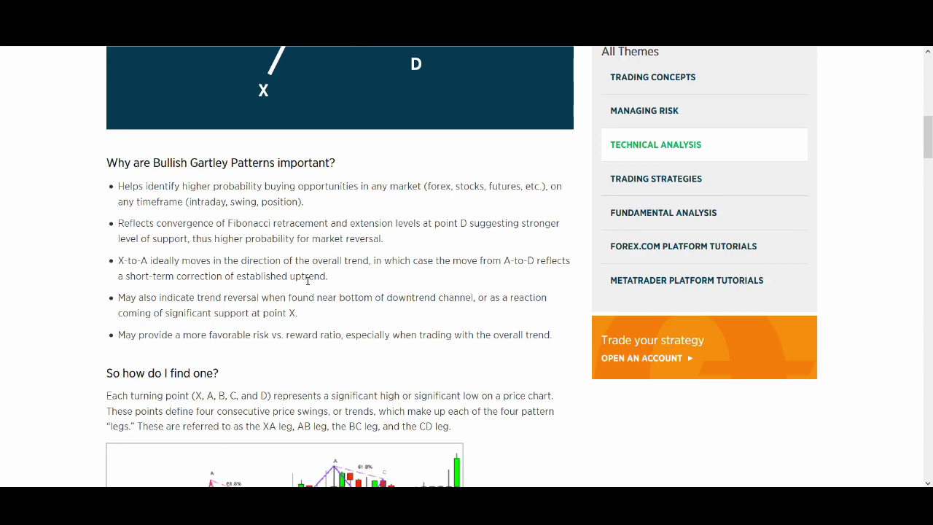
{"action": "scroll", "coordinate": [308, 279], "scroll_direction": "down", "scroll_amount": 1}
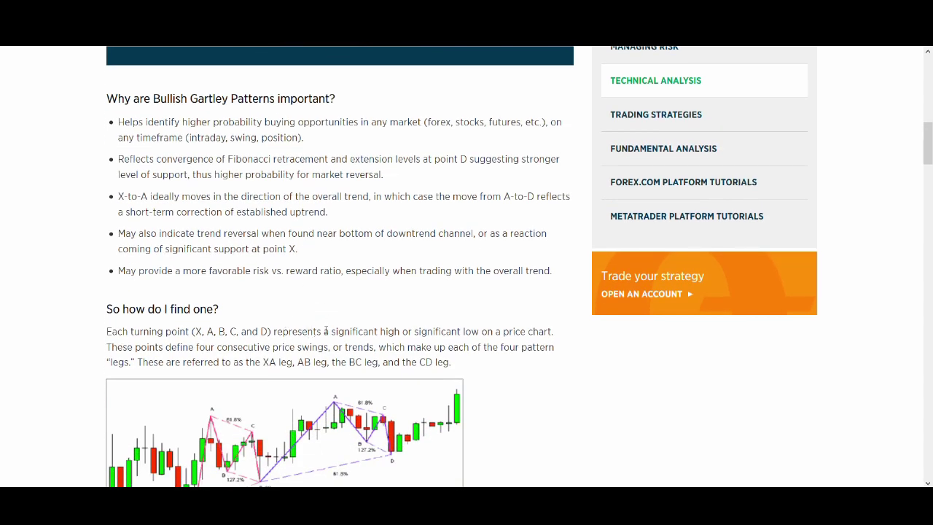
{"action": "scroll", "coordinate": [326, 331], "scroll_direction": "up", "scroll_amount": 2}
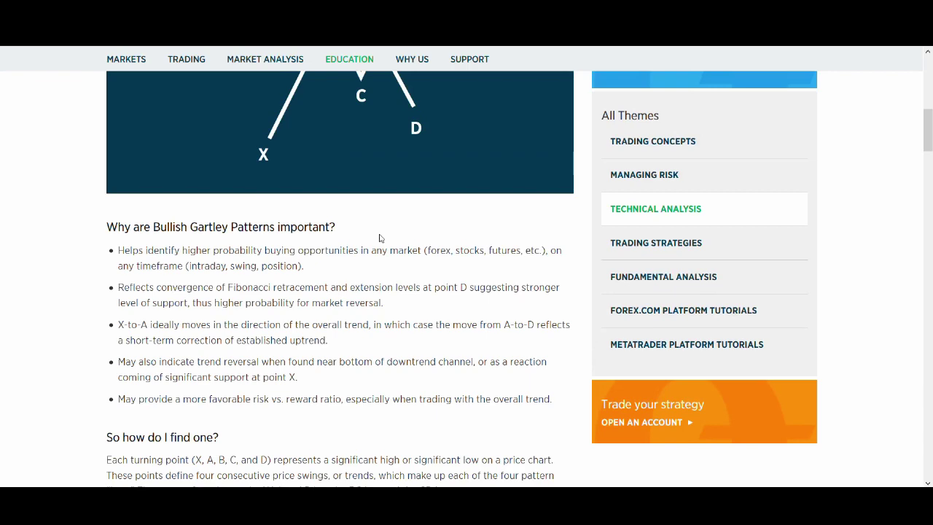
{"action": "scroll", "coordinate": [379, 238], "scroll_direction": "down", "scroll_amount": 5}
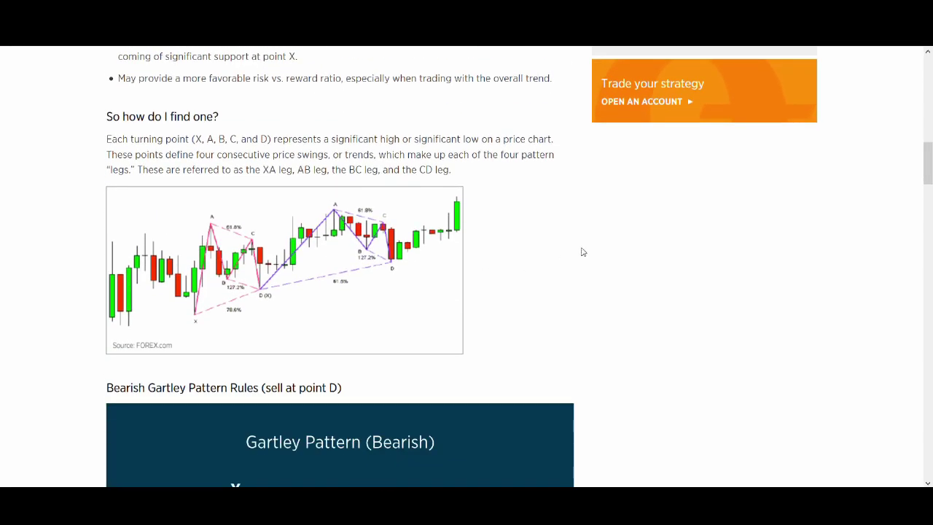
{"action": "left_click_drag", "start_coordinate": [932, 135], "coordinate": [520, 118]}
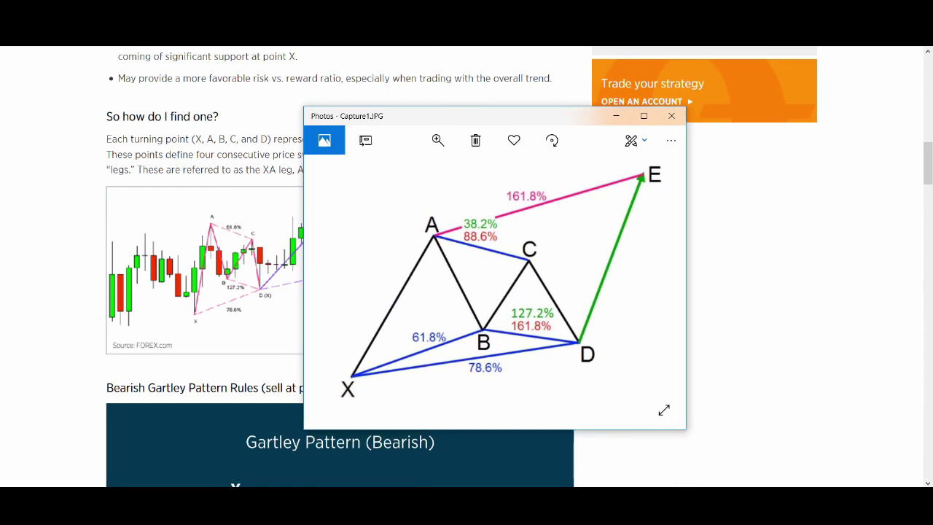
{"action": "key", "text": "alt+F4"}
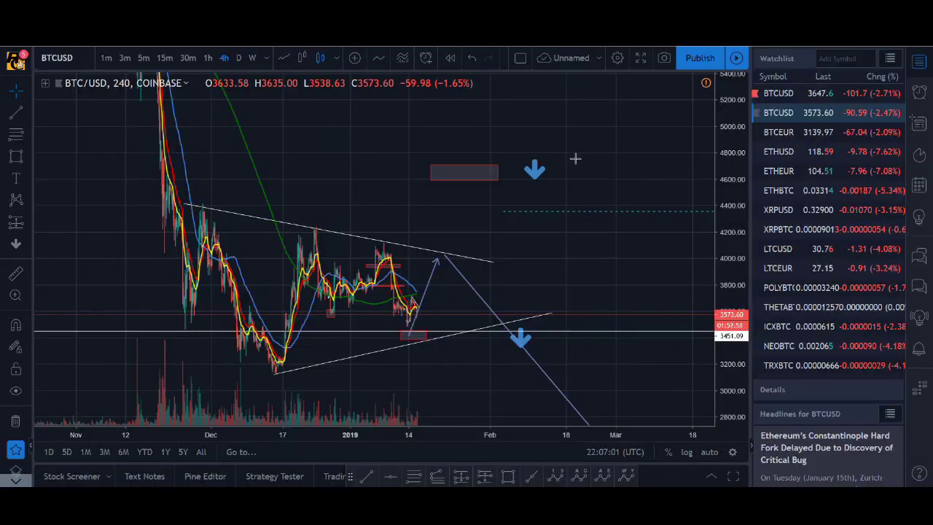
Step: Draw a trend line one thickness heavier in empty chart space, from about 5630 on 10 Jan '19 to about 6825 on 31 Jan '19
{"action": "scroll", "coordinate": [475, 323], "scroll_direction": "down", "scroll_amount": 5}
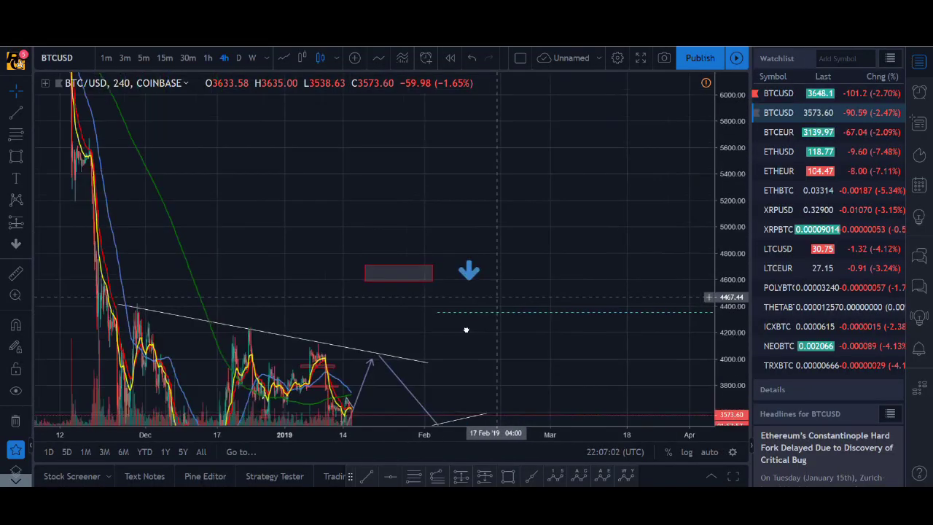
{"action": "left_click", "coordinate": [14, 113]}
{"action": "left_click", "coordinate": [240, 284]}
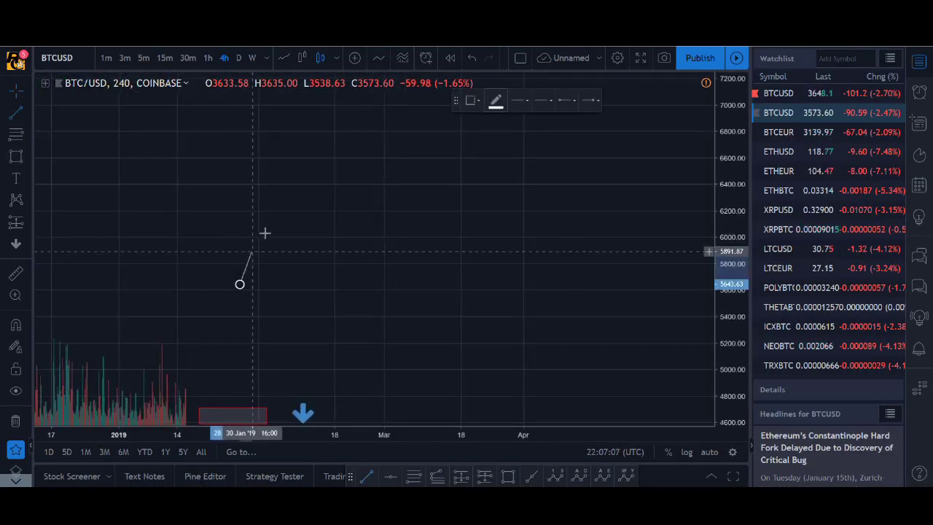
{"action": "key", "text": "Escape"}
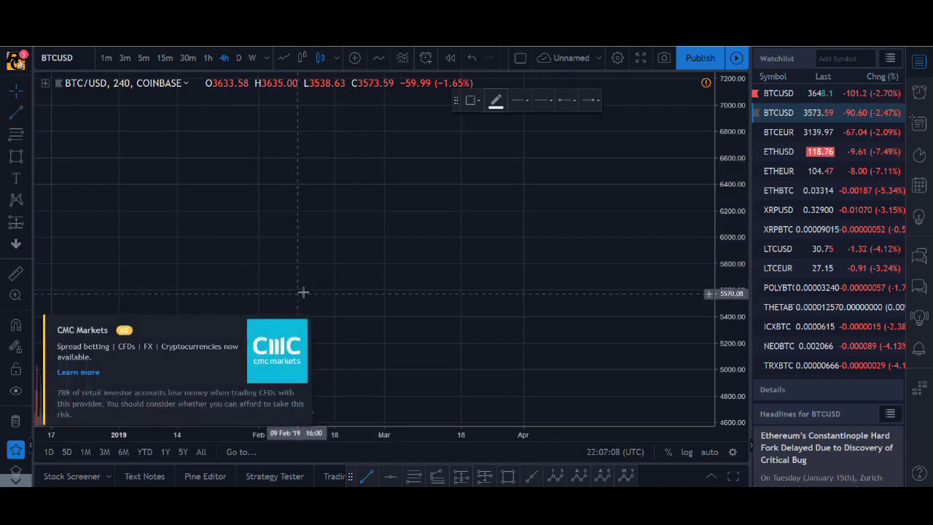
{"action": "left_click", "coordinate": [313, 319]}
{"action": "left_click", "coordinate": [519, 119]}
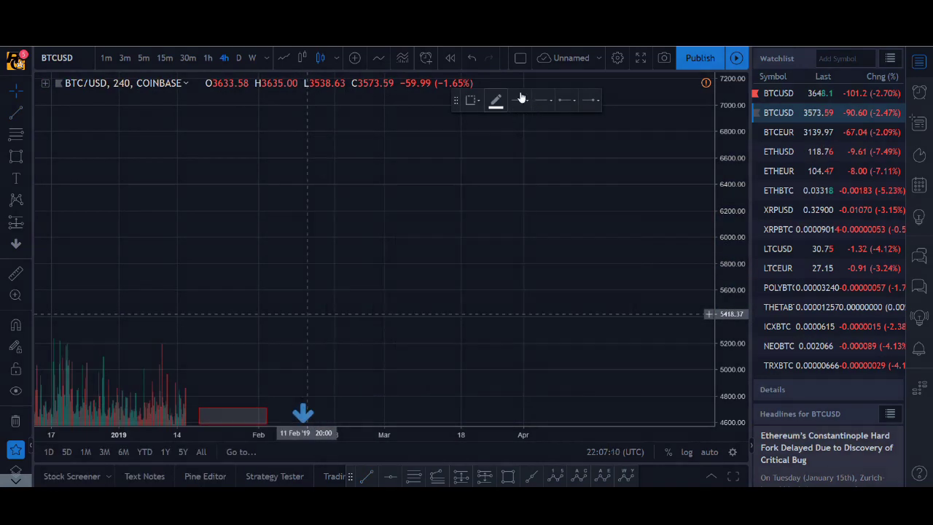
{"action": "left_click", "coordinate": [519, 100]}
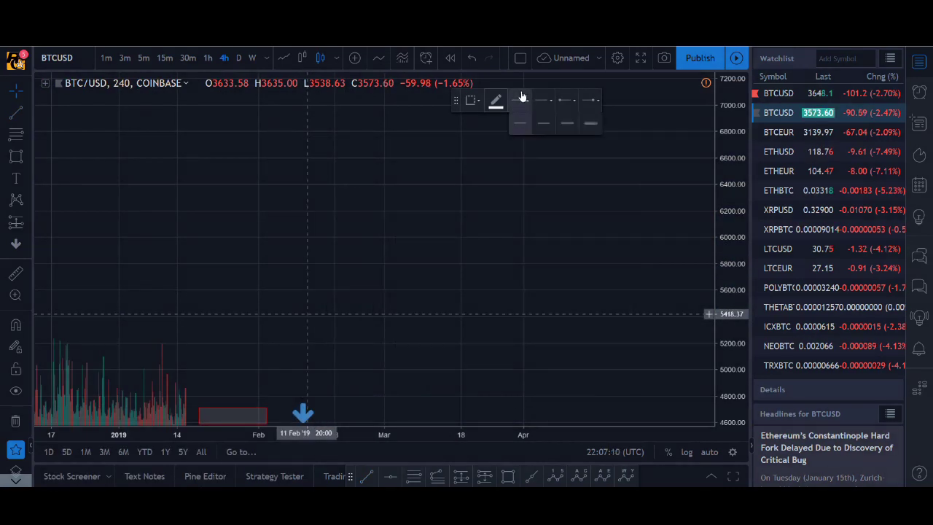
{"action": "left_click", "coordinate": [546, 124]}
{"action": "left_click", "coordinate": [162, 285]}
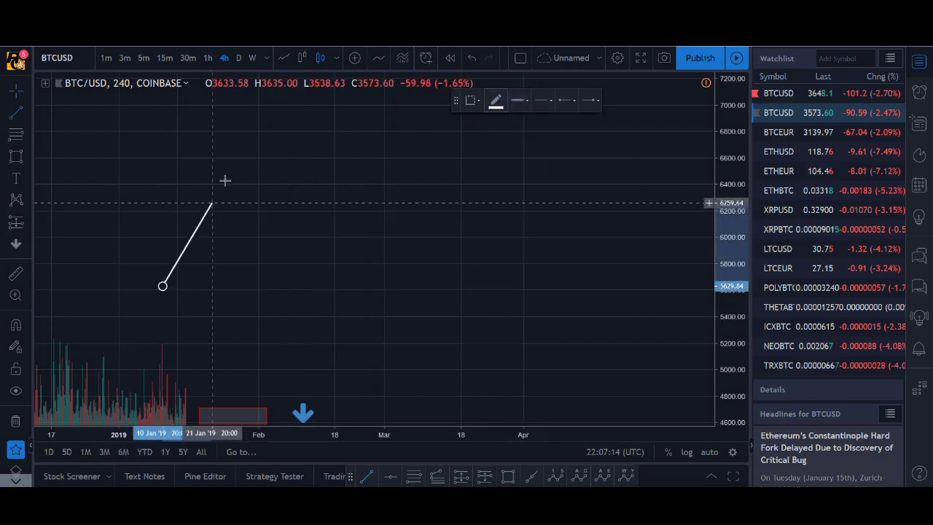
{"action": "left_click", "coordinate": [254, 129]}
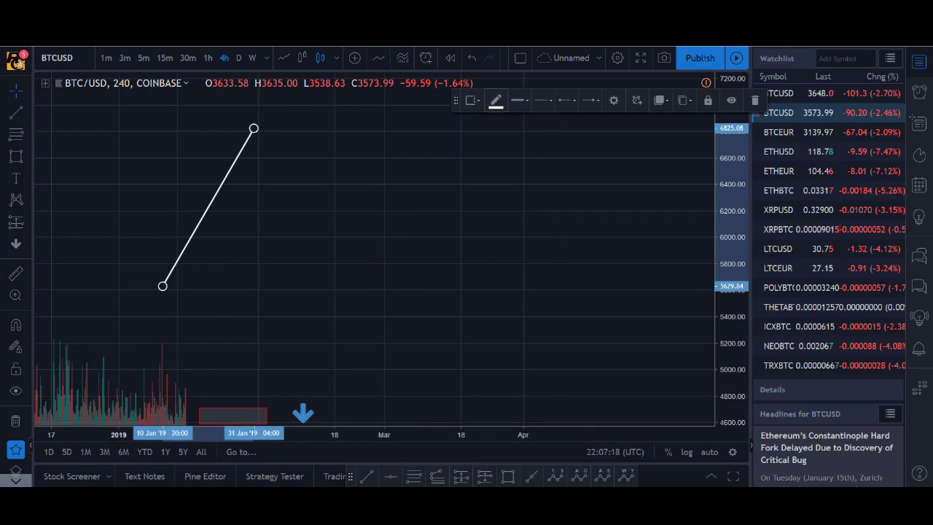
Step: Check the Gartley leg rules in Capture2.JPG and the ratio diagram in Capture1.JPG
{"action": "left_click_drag", "start_coordinate": [932, 202], "coordinate": [366, 97]}
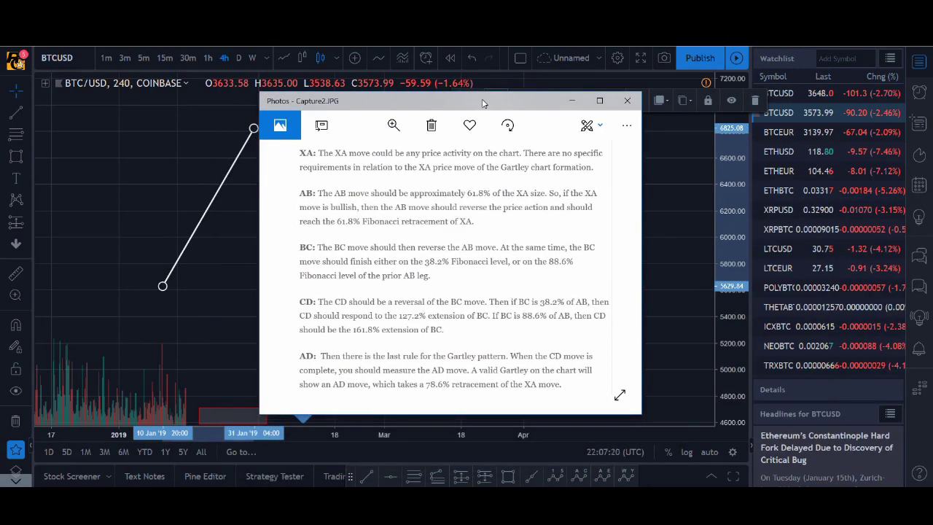
{"action": "left_click", "coordinate": [572, 99]}
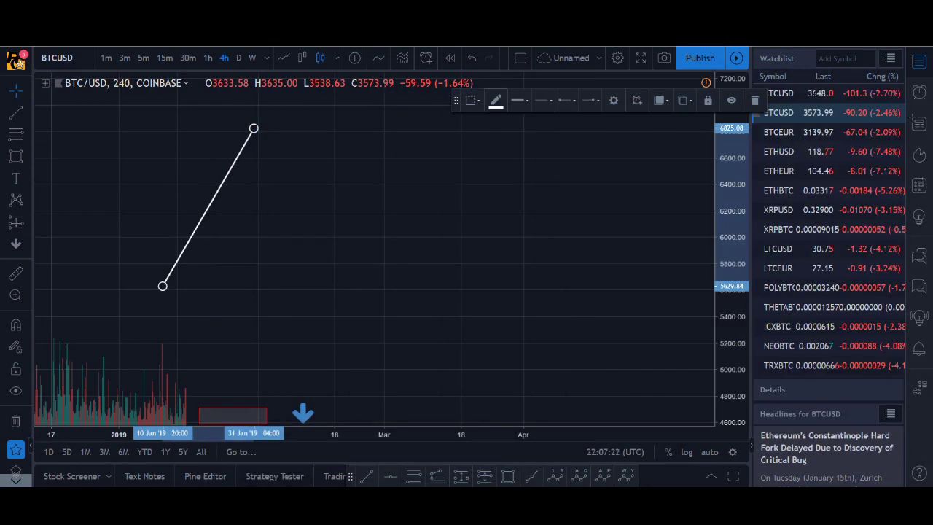
{"action": "mouse_move", "coordinate": [434, 510]}
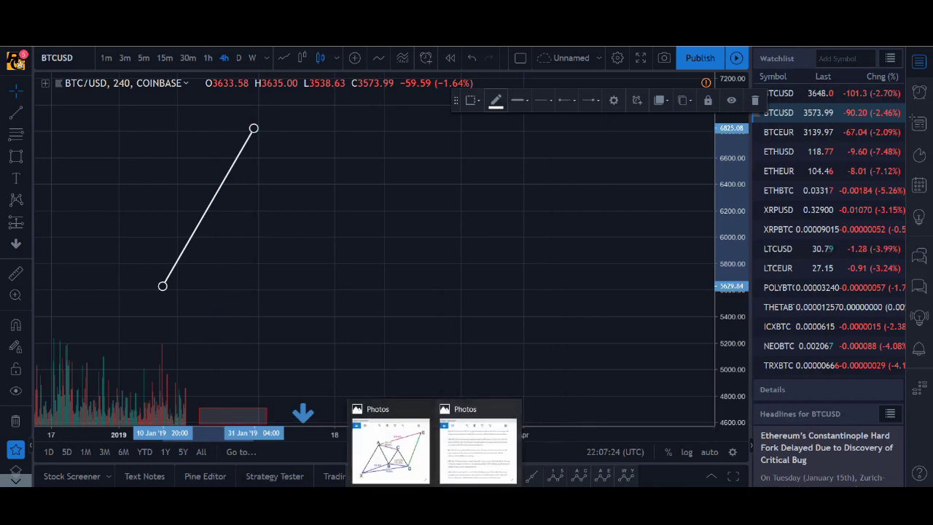
{"action": "left_click", "coordinate": [391, 447]}
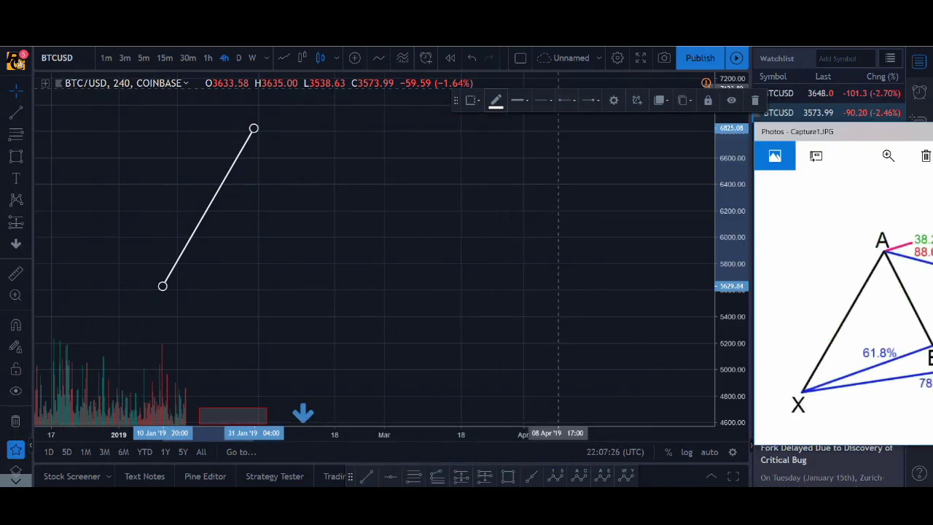
{"action": "left_click", "coordinate": [559, 100]}
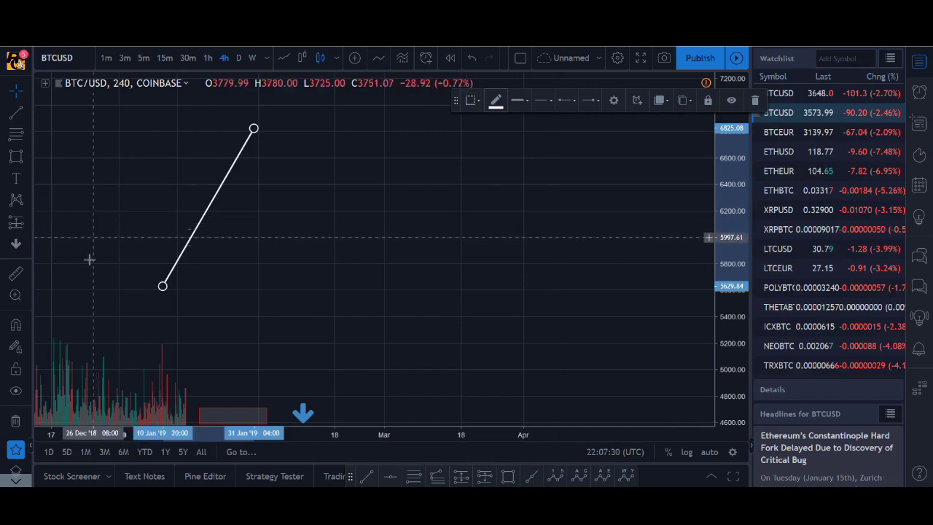
Step: Add a text label "X" just below the lower end of the white trend line
{"action": "left_click", "coordinate": [16, 178]}
{"action": "left_click", "coordinate": [128, 309]}
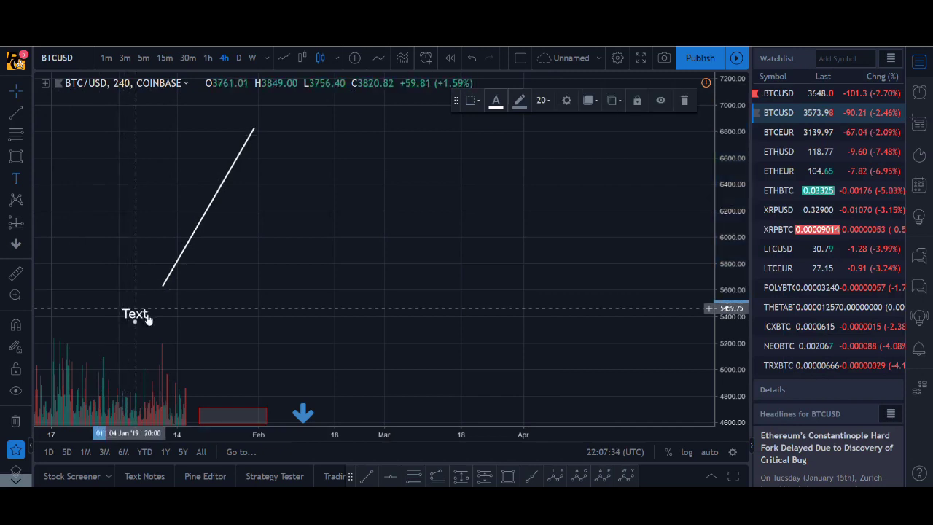
{"action": "type", "text": "X"}
{"action": "left_click", "coordinate": [248, 332]}
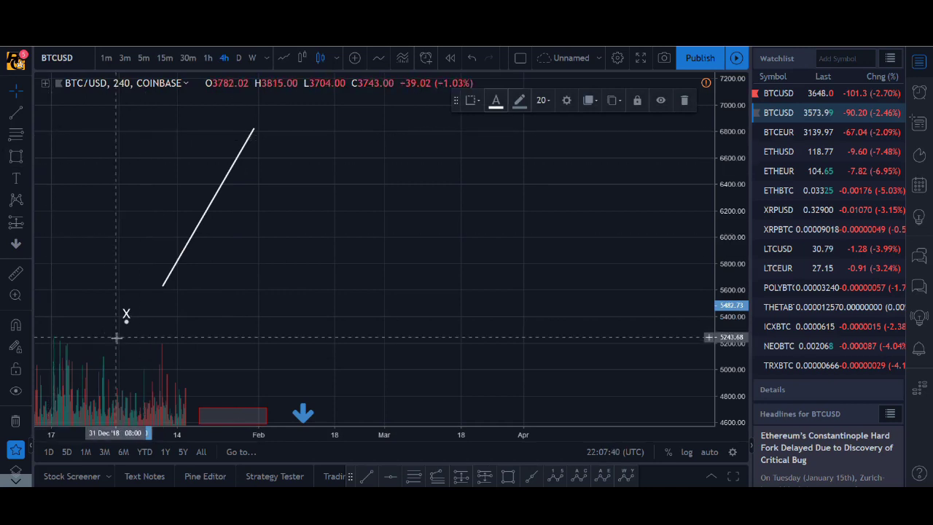
Step: Place a copy of the "X" label above the line's upper end and change its text to "A"
{"action": "left_click_drag", "start_coordinate": [127, 314], "coordinate": [255, 109]}
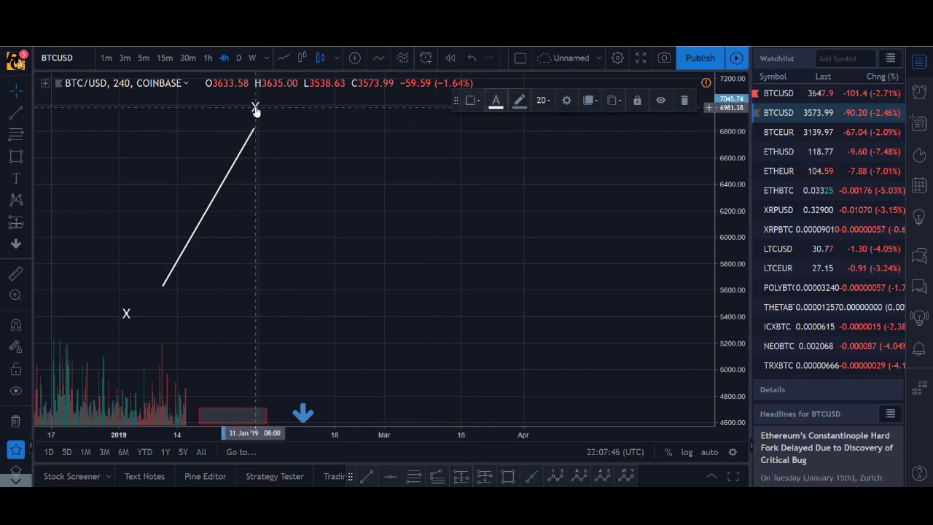
{"action": "double_click", "coordinate": [255, 108]}
{"action": "type", "text": "A"}
{"action": "key", "text": "BackSpace"}
{"action": "left_click", "coordinate": [376, 398]}
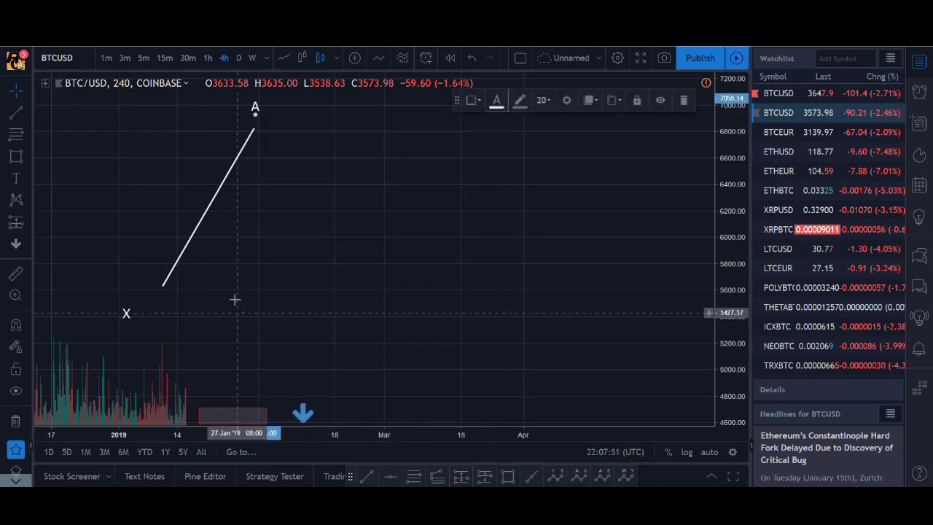
Step: Extend the XA line's lower end to about 5409 on 8 Jan '19 and place a Fibonacci retracement from about 5386 up to about 6825
{"action": "left_click", "coordinate": [161, 284]}
{"action": "left_click_drag", "start_coordinate": [162, 285], "coordinate": [152, 316]}
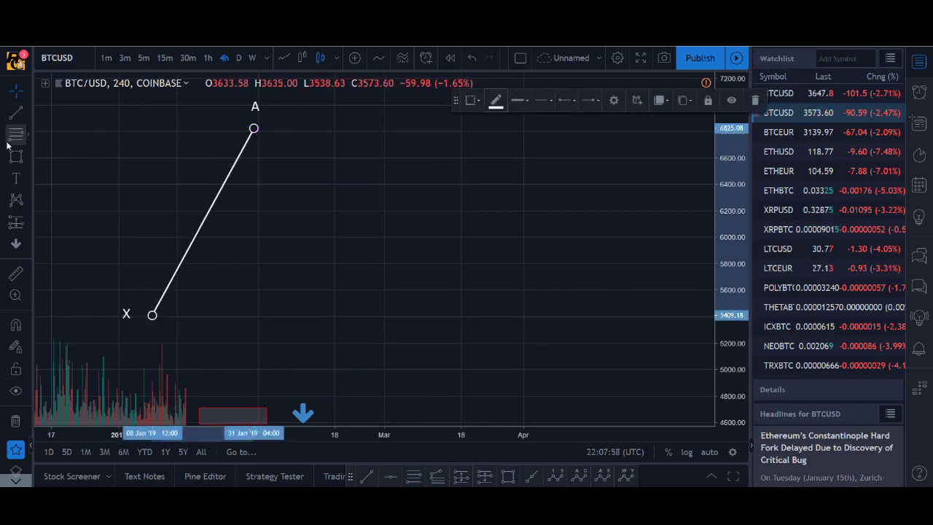
{"action": "key", "text": "alt+f"}
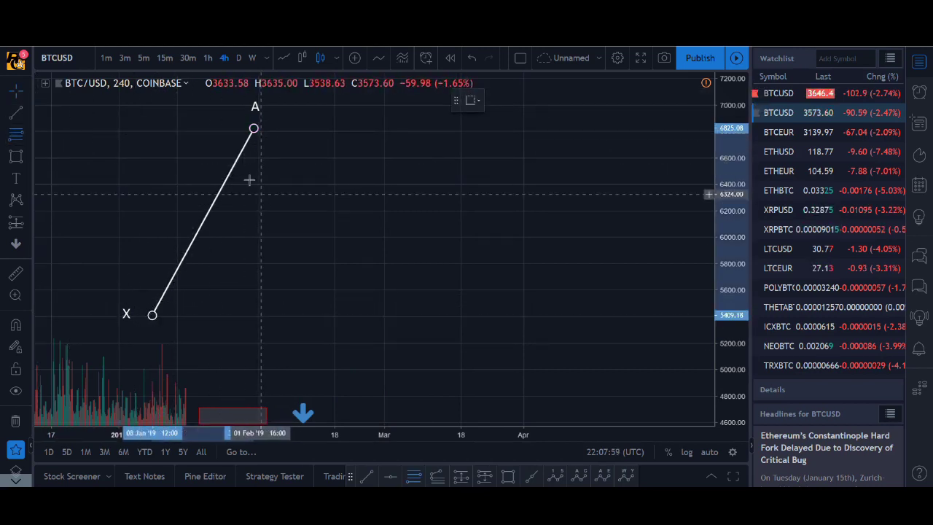
{"action": "left_click", "coordinate": [239, 317]}
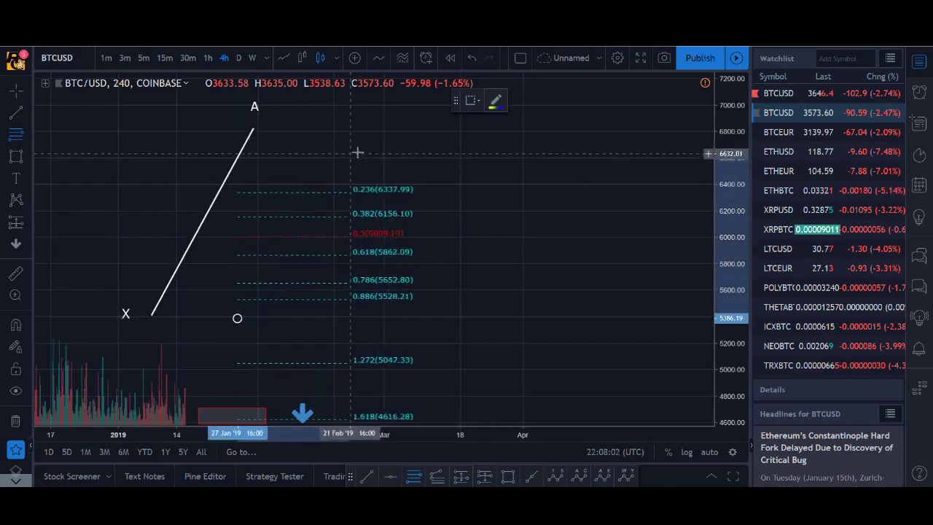
{"action": "left_click", "coordinate": [396, 129]}
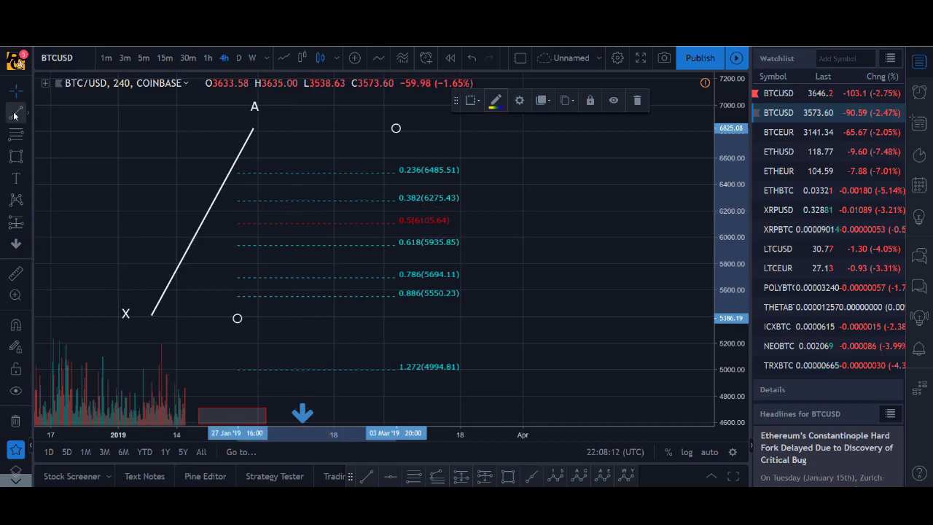
Step: Draw the AB leg from point A down to the 0.618 retracement level at about 5933, aligning its upper end with the XA line
{"action": "left_click", "coordinate": [252, 129]}
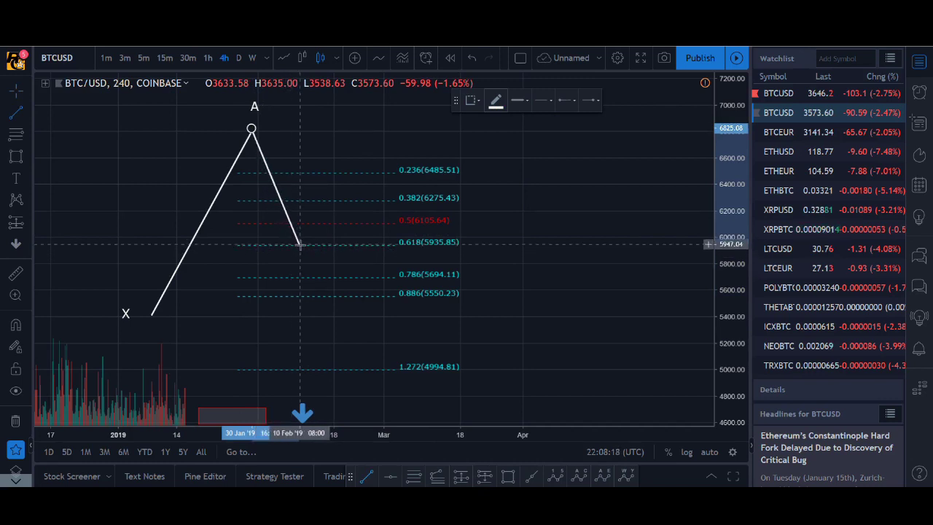
{"action": "left_click", "coordinate": [305, 246]}
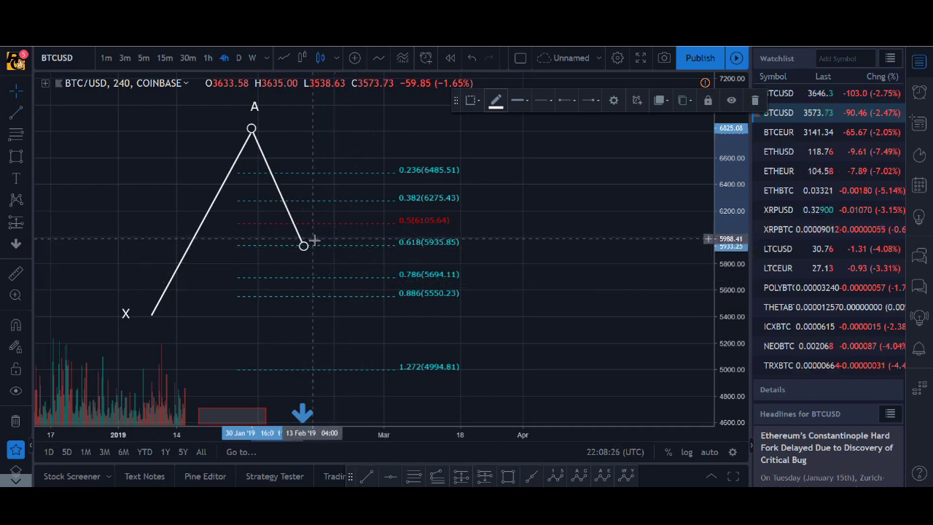
{"action": "left_click", "coordinate": [331, 167]}
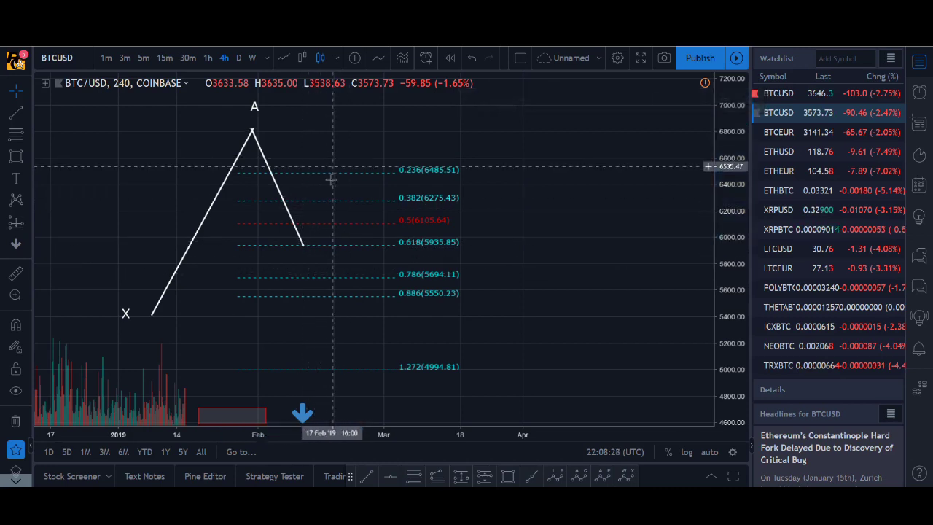
{"action": "left_click", "coordinate": [253, 131]}
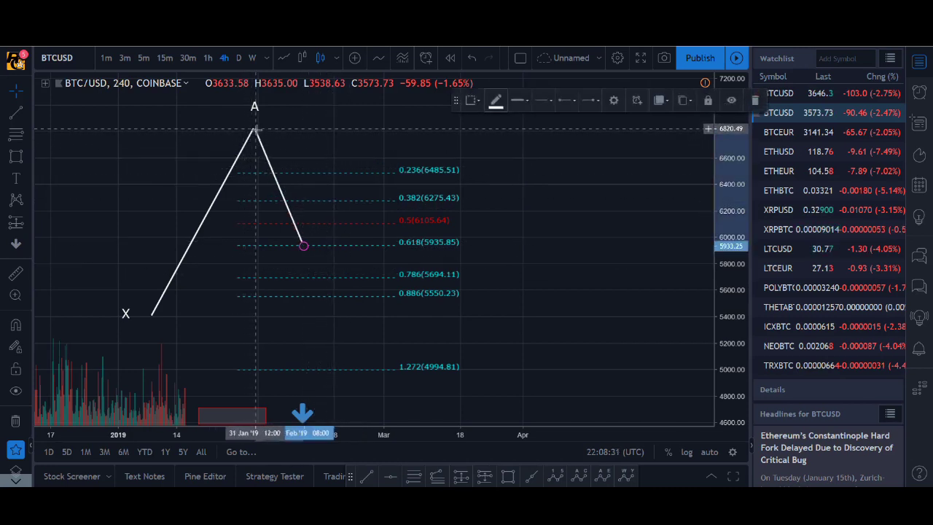
{"action": "left_click_drag", "start_coordinate": [254, 130], "coordinate": [252, 129]}
{"action": "left_click", "coordinate": [340, 180]}
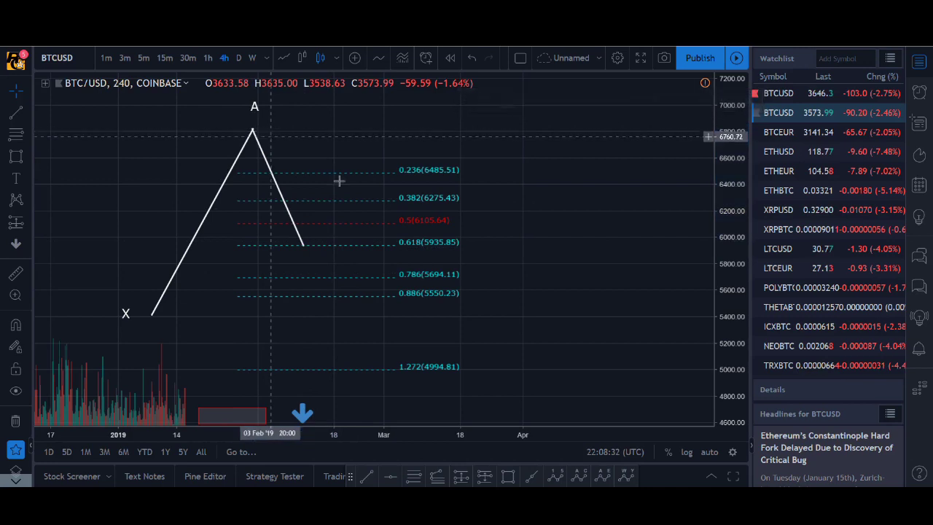
Step: Replace the Fibonacci retracement with one running from about 5409 on 12 Jan '19 to about 6820 on 13 Feb '19
{"action": "left_click", "coordinate": [417, 178]}
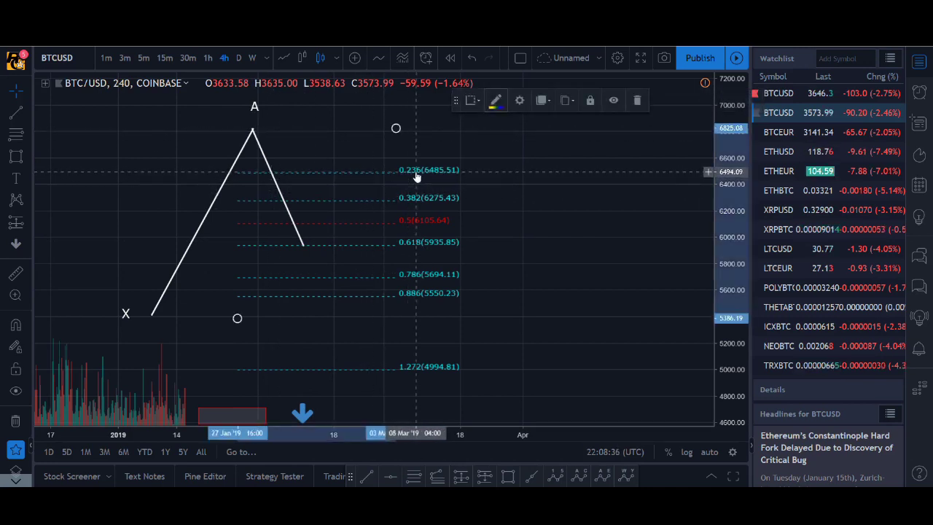
{"action": "key", "text": "Delete"}
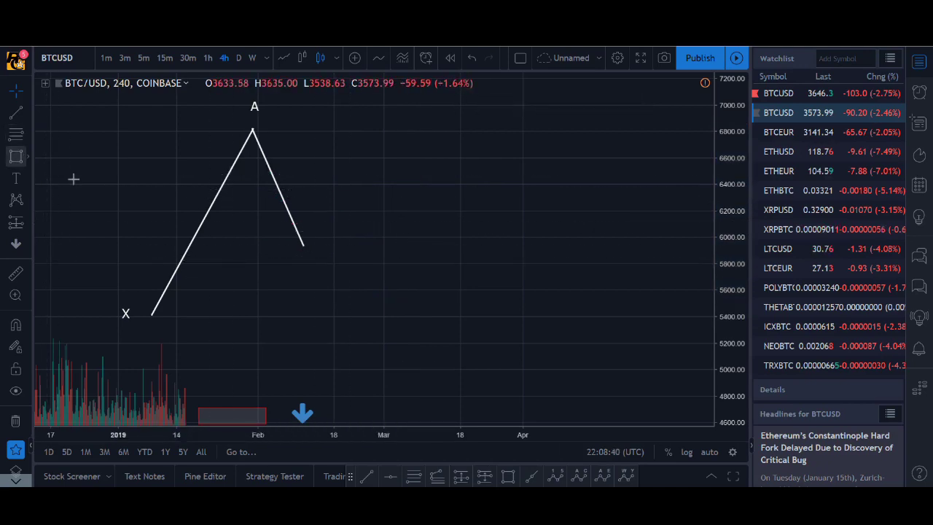
{"action": "key", "text": "alt+f"}
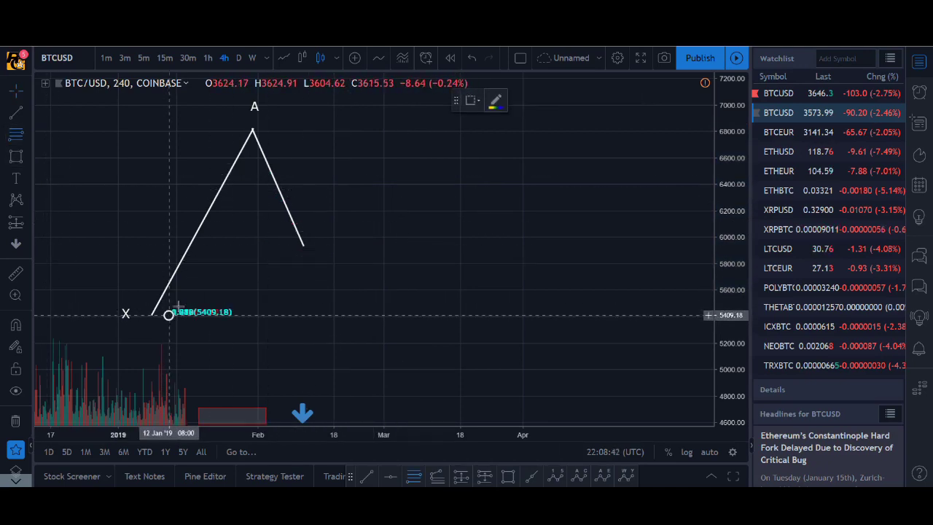
{"action": "left_click", "coordinate": [315, 130]}
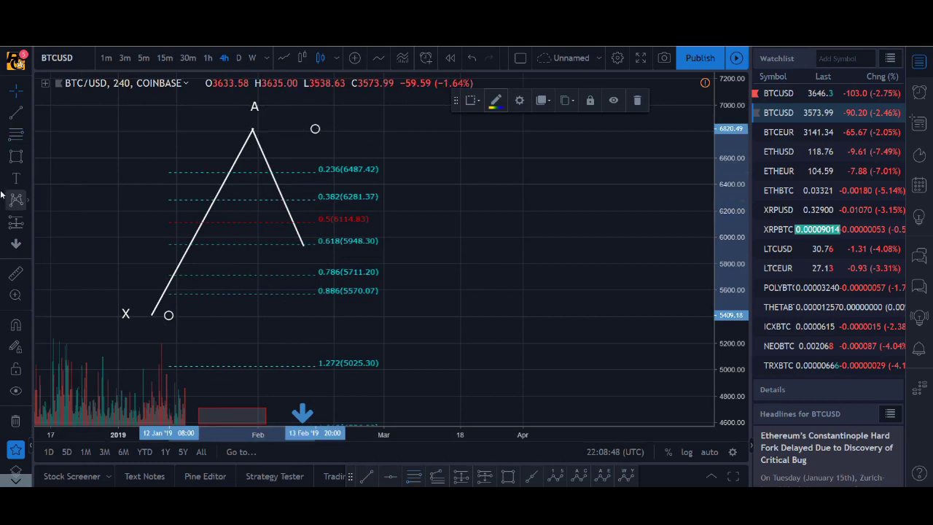
Step: Draw the BC leg as a trend line from about 5947 on 11 Feb '19 up to about 6660 on 25 Feb '19
{"action": "left_click", "coordinate": [17, 114]}
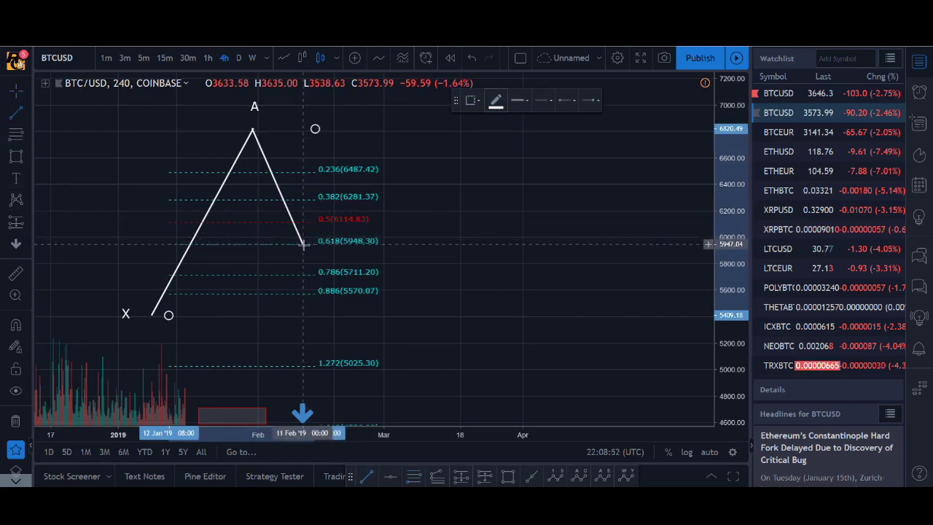
{"action": "left_click", "coordinate": [303, 244]}
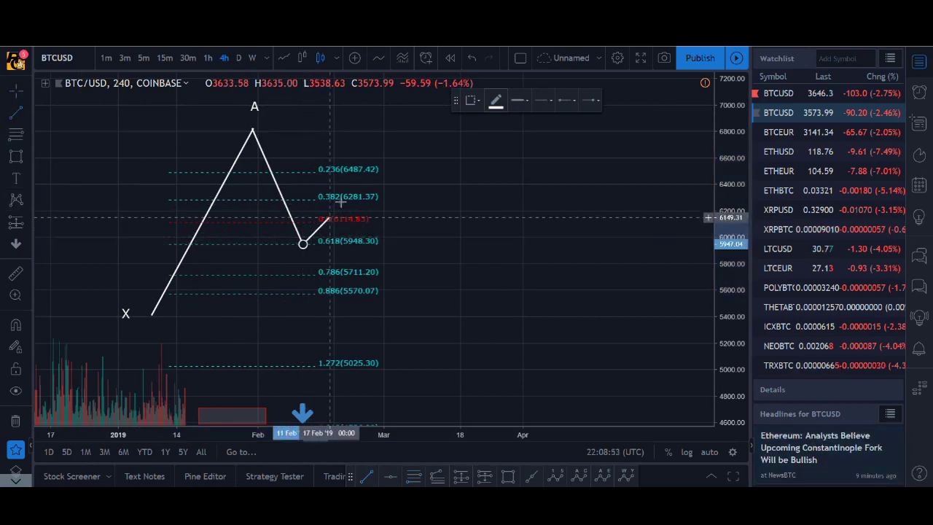
{"action": "left_click", "coordinate": [368, 151]}
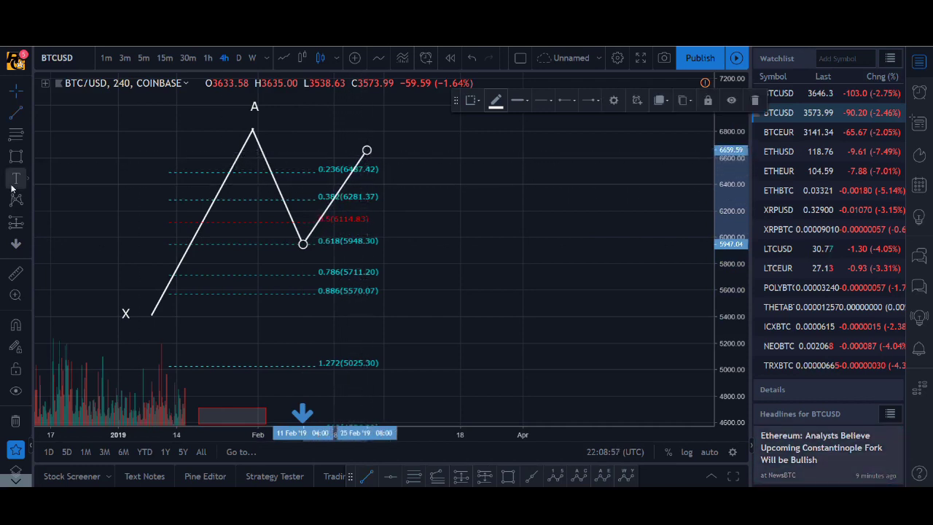
Step: Add a second Fibonacci retracement for the AB leg, from about 6834 on 30 Jan '19 to about 5942 on 19 Mar '19
{"action": "left_click", "coordinate": [15, 131]}
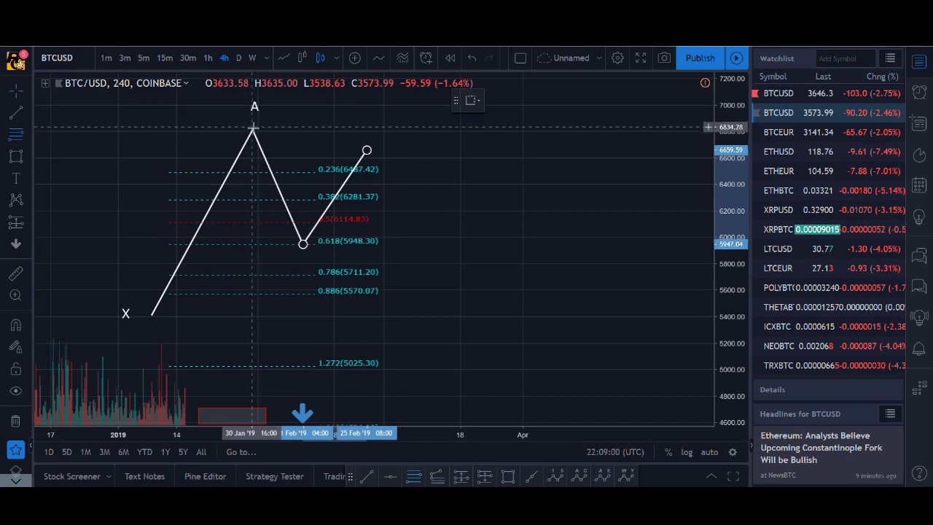
{"action": "left_click", "coordinate": [253, 128]}
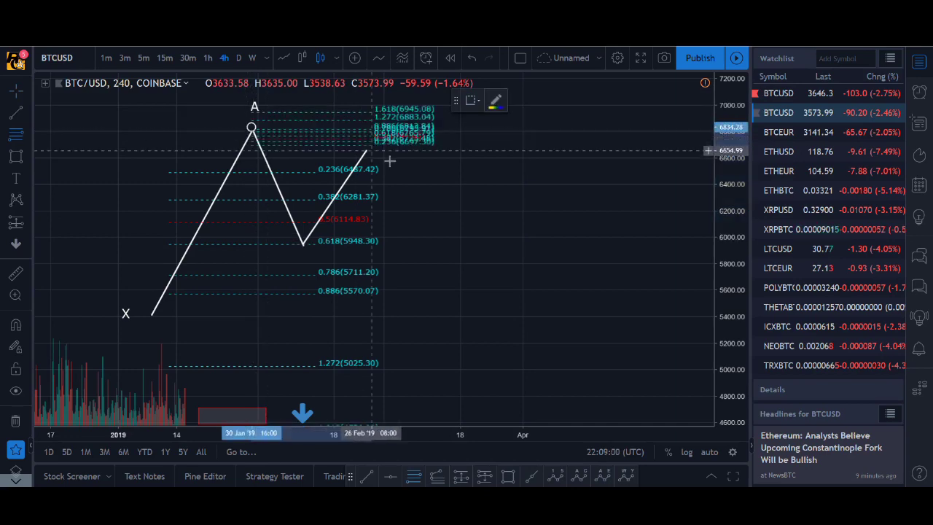
{"action": "left_click", "coordinate": [468, 246]}
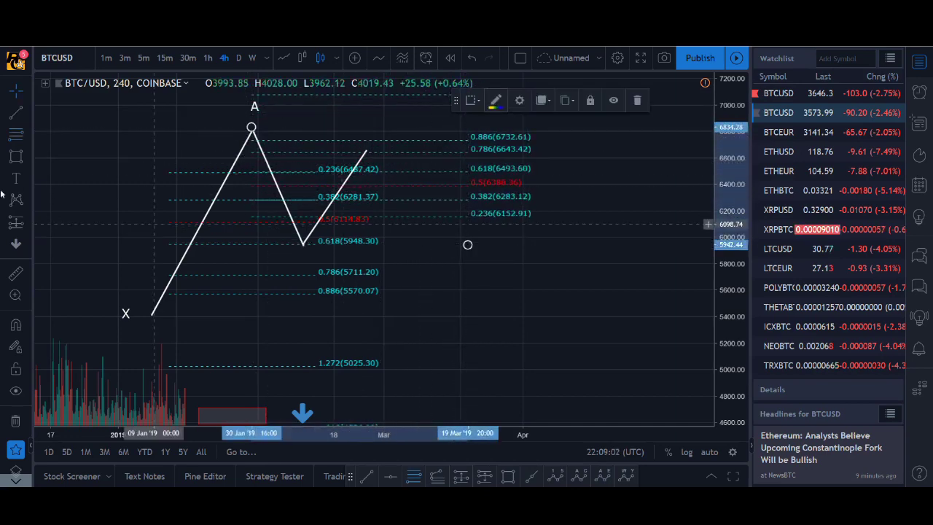
Step: Place a copy of the "A" label just below the low at the end of the AB leg and change its text to "B"
{"action": "left_click", "coordinate": [254, 107]}
{"action": "type", "text": "A"}
{"action": "left_click", "coordinate": [268, 252]}
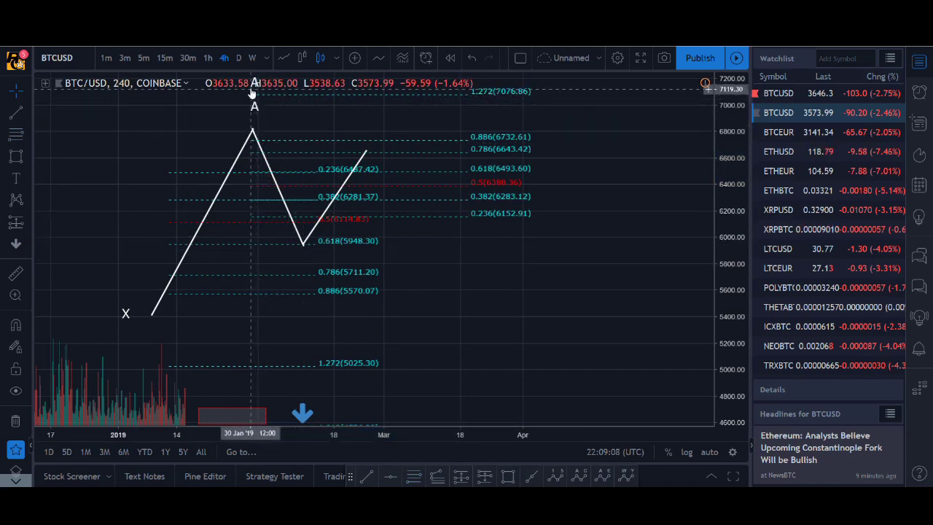
{"action": "left_click_drag", "start_coordinate": [254, 86], "coordinate": [296, 283]}
{"action": "double_click", "coordinate": [297, 285]}
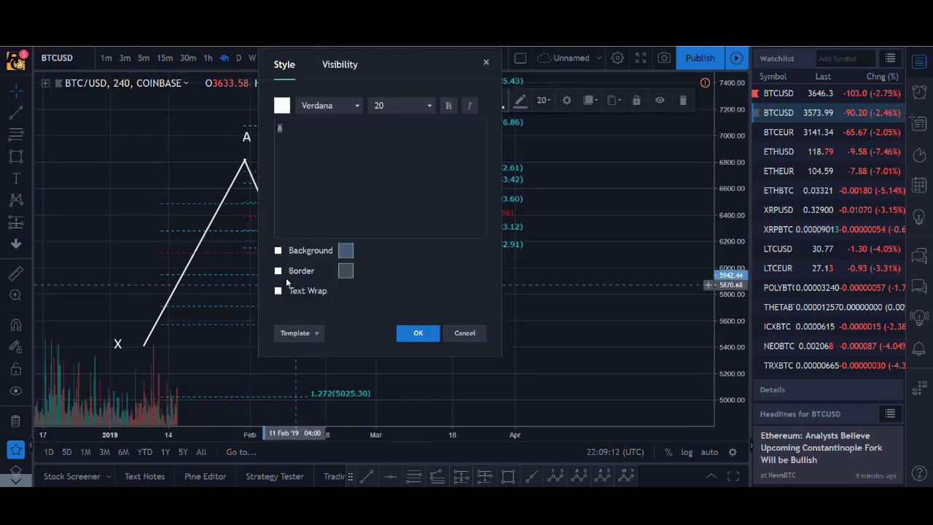
{"action": "type", "text": "B"}
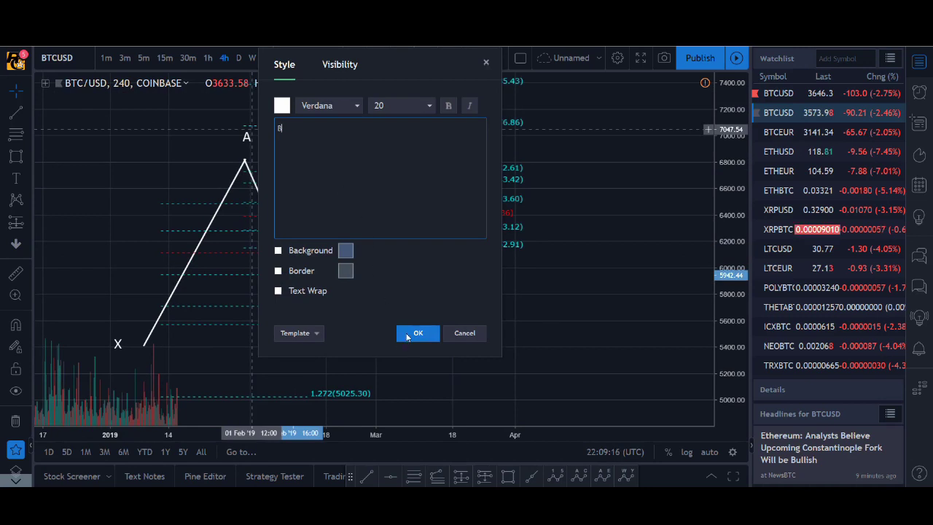
{"action": "left_click", "coordinate": [409, 340]}
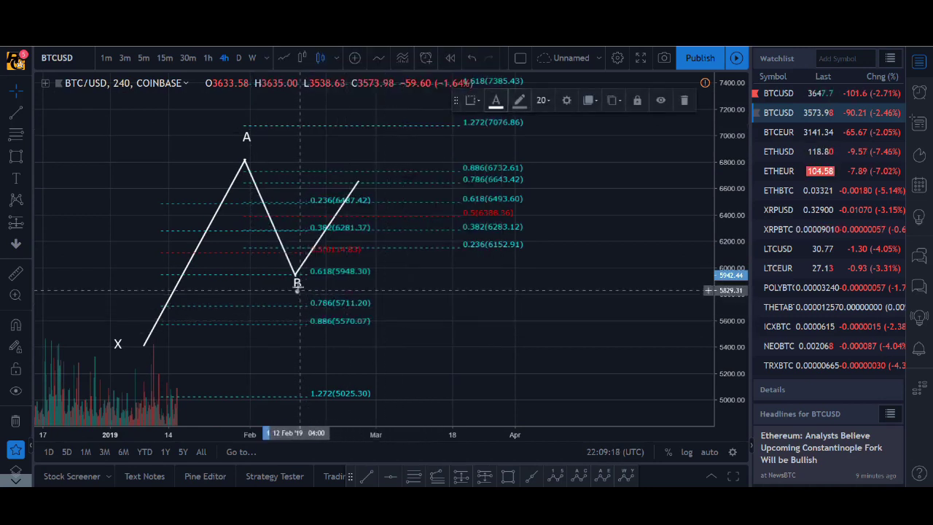
{"action": "left_click_drag", "start_coordinate": [297, 287], "coordinate": [294, 288]}
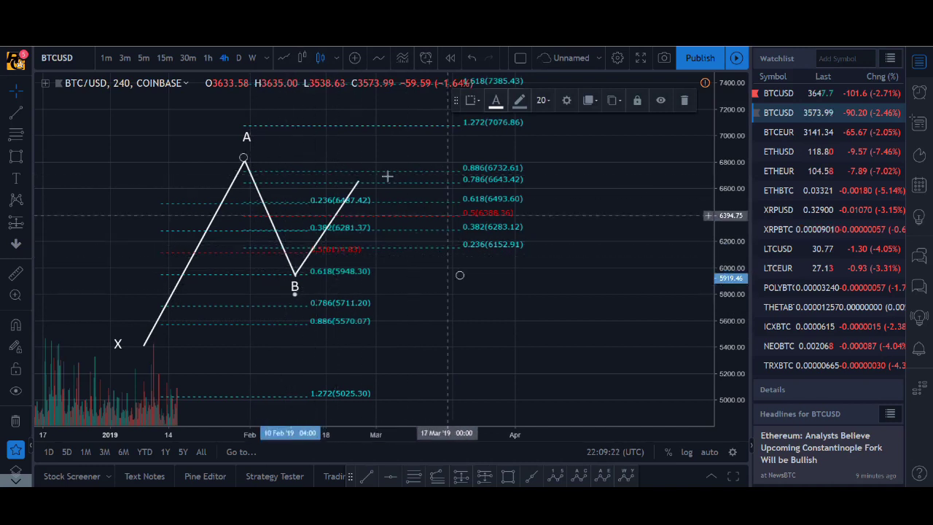
Step: Move the BC leg's upper end to about 6684 on 4 Mar '19 and draw a rectangle around it from about 6703 to 6519
{"action": "left_click_drag", "start_coordinate": [359, 181], "coordinate": [385, 182]}
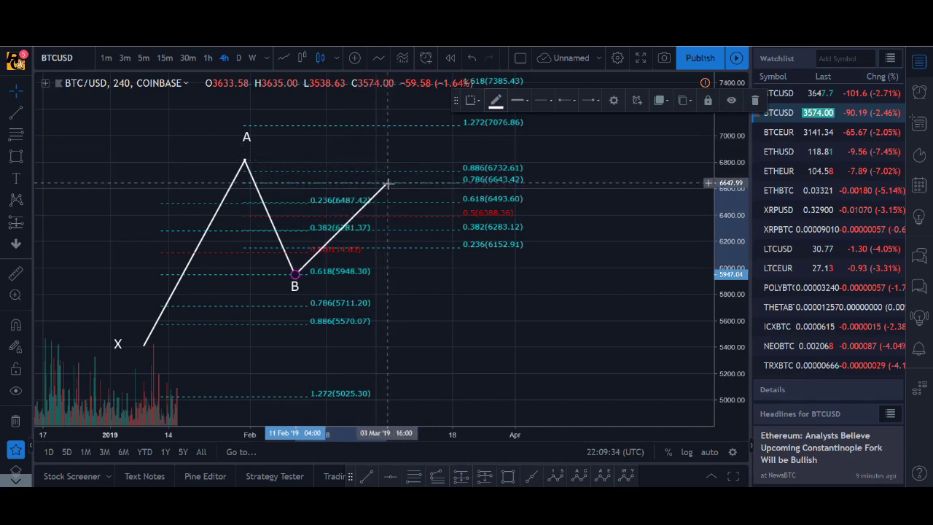
{"action": "left_click_drag", "start_coordinate": [391, 177], "coordinate": [389, 177]}
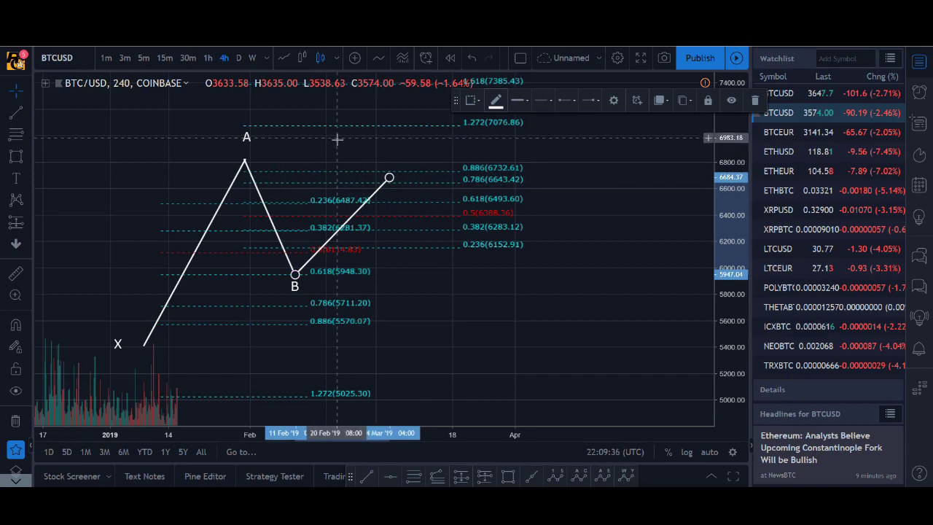
{"action": "key", "text": "alt+shift+r"}
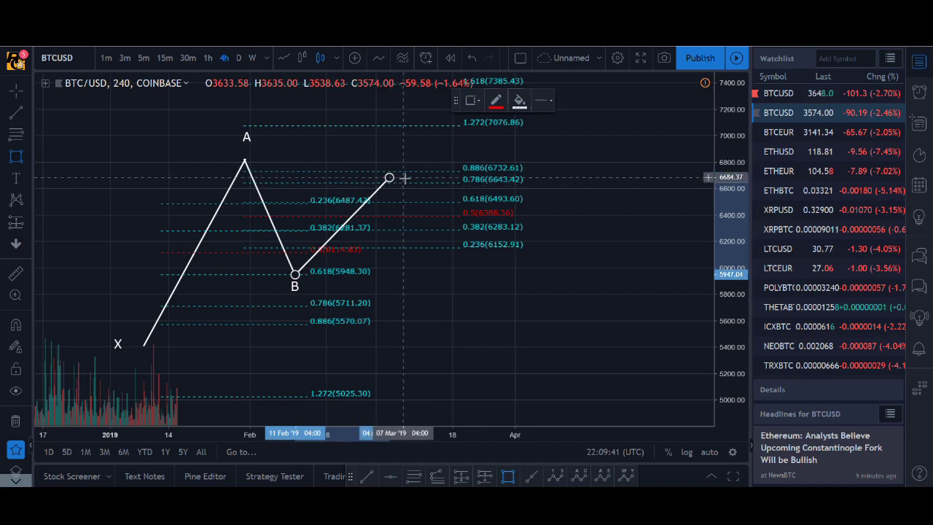
{"action": "left_click_drag", "start_coordinate": [403, 178], "coordinate": [369, 198]}
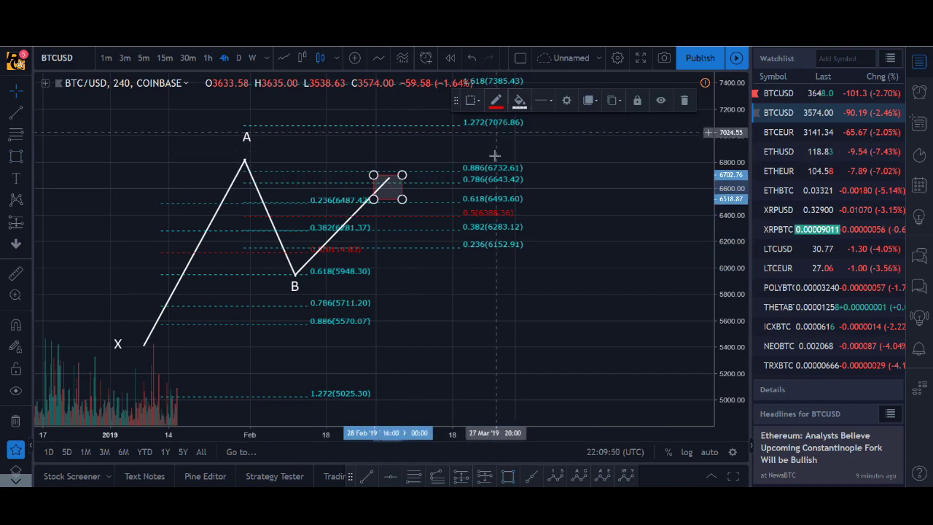
Step: Move the BC leg's upper end to about 6680 and shift the rectangle to span about 6569 to 6753
{"action": "left_click", "coordinate": [367, 177]}
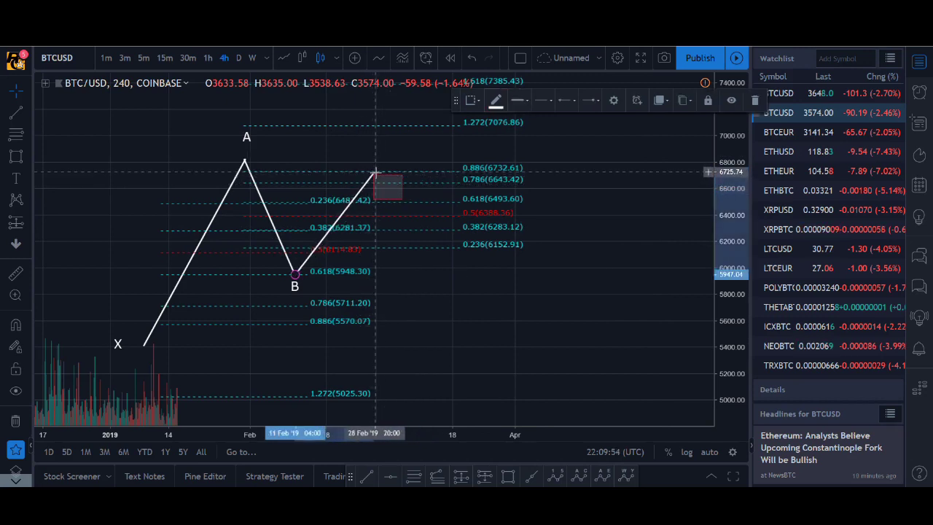
{"action": "left_click_drag", "start_coordinate": [379, 172], "coordinate": [385, 179]}
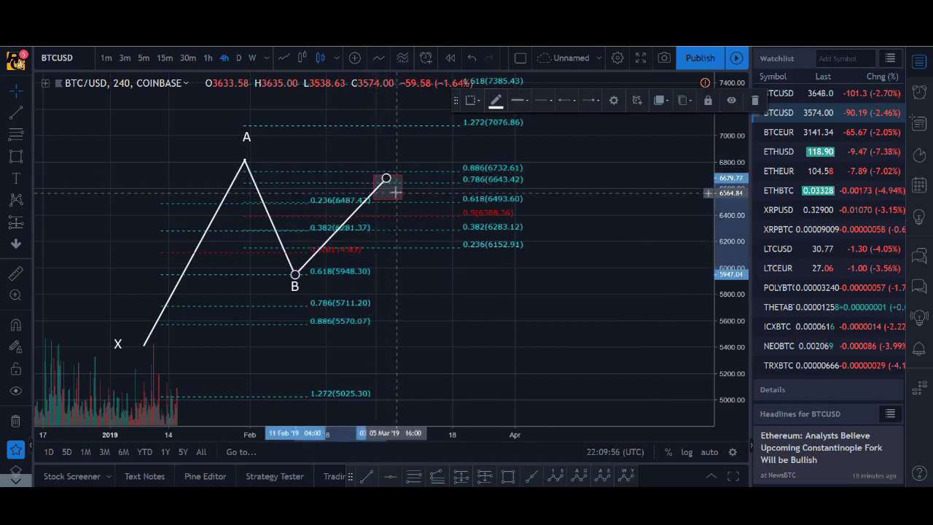
{"action": "left_click", "coordinate": [399, 188]}
{"action": "left_click", "coordinate": [400, 188]}
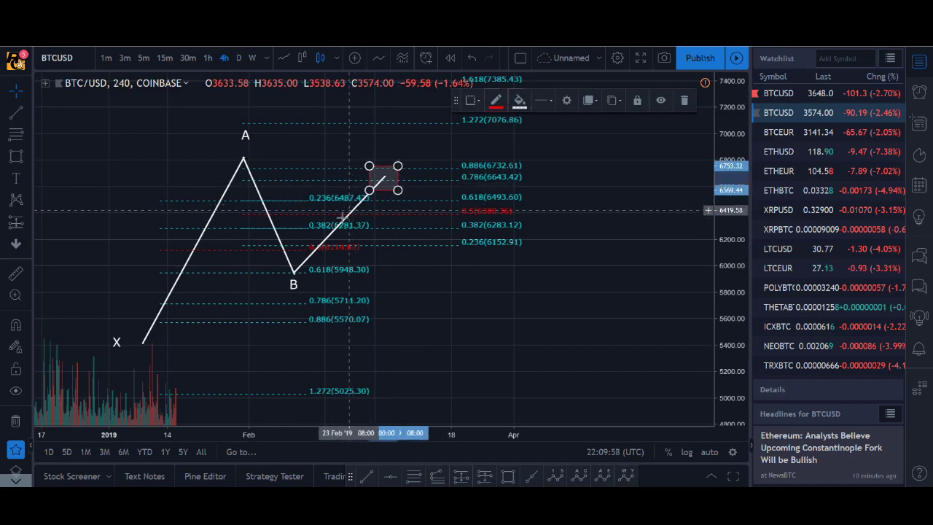
Step: Draw the CD leg from about 6695 on 3 Mar '19 down to the XA retracement's 0.786 level, at about 5716
{"action": "left_click", "coordinate": [12, 113]}
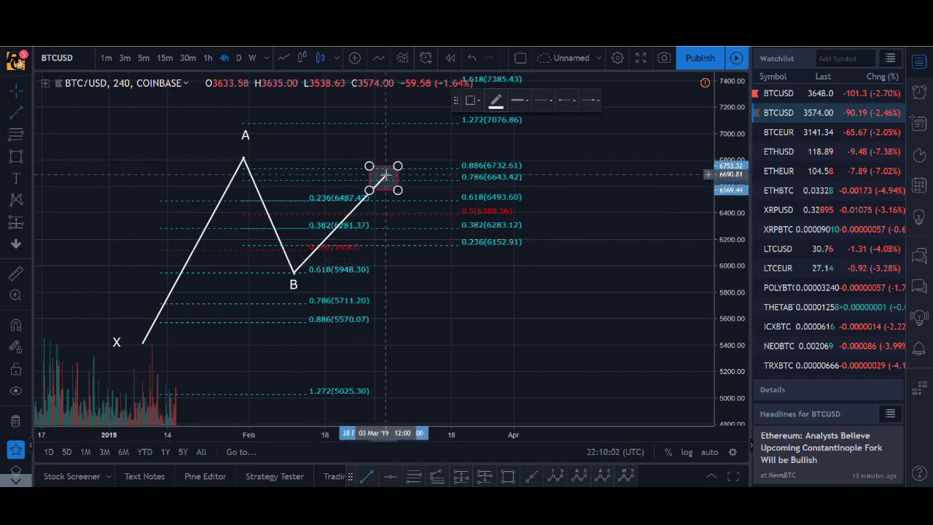
{"action": "left_click", "coordinate": [384, 175]}
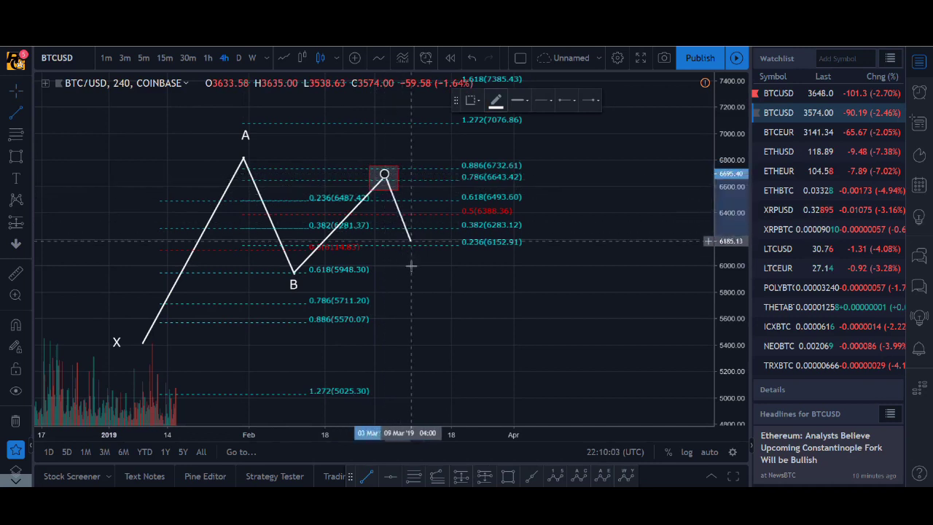
{"action": "left_click", "coordinate": [423, 303]}
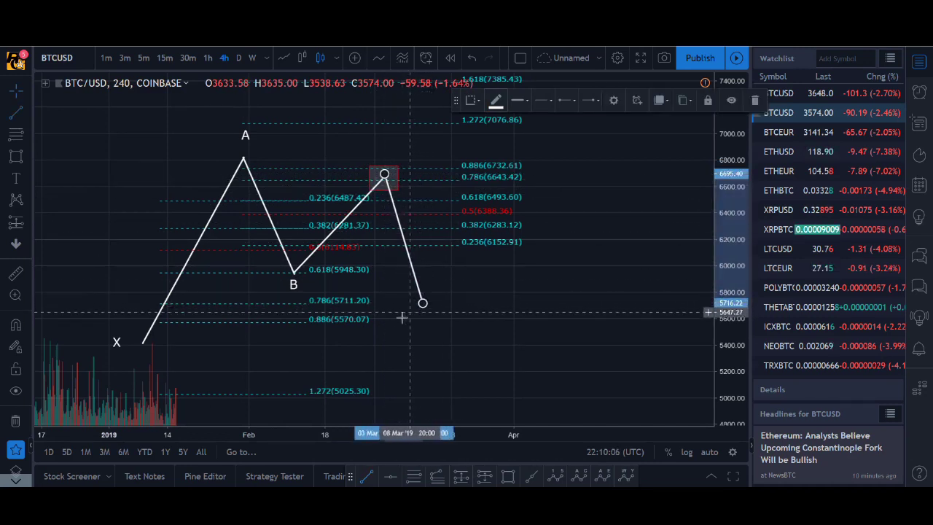
{"action": "left_click", "coordinate": [292, 286]}
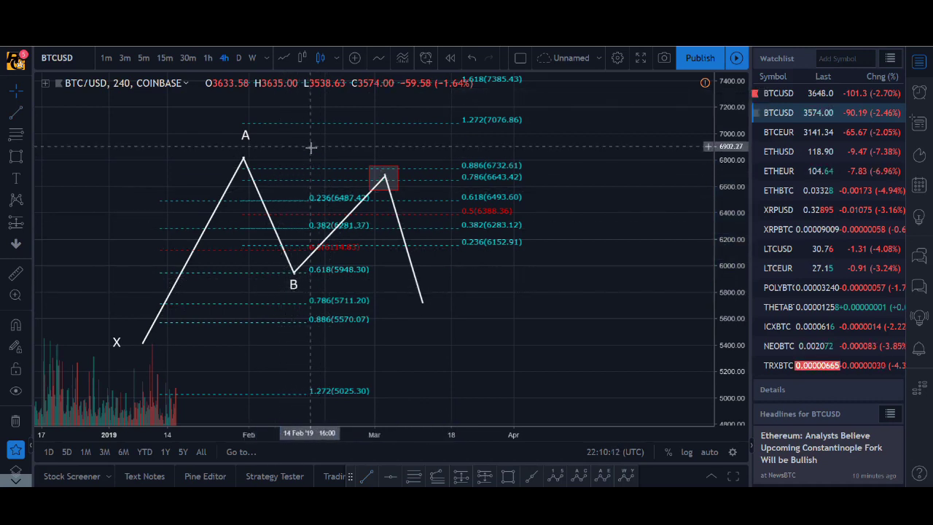
Step: Place a copy of the "B" label just above the peak of the BC leg and change its text to "C"
{"action": "left_click_drag", "start_coordinate": [292, 283], "coordinate": [377, 150]}
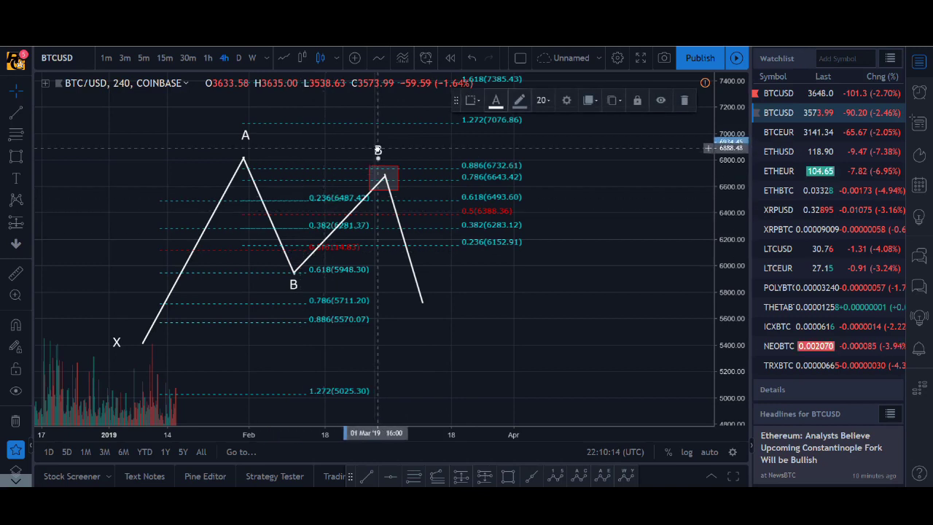
{"action": "double_click", "coordinate": [376, 152]}
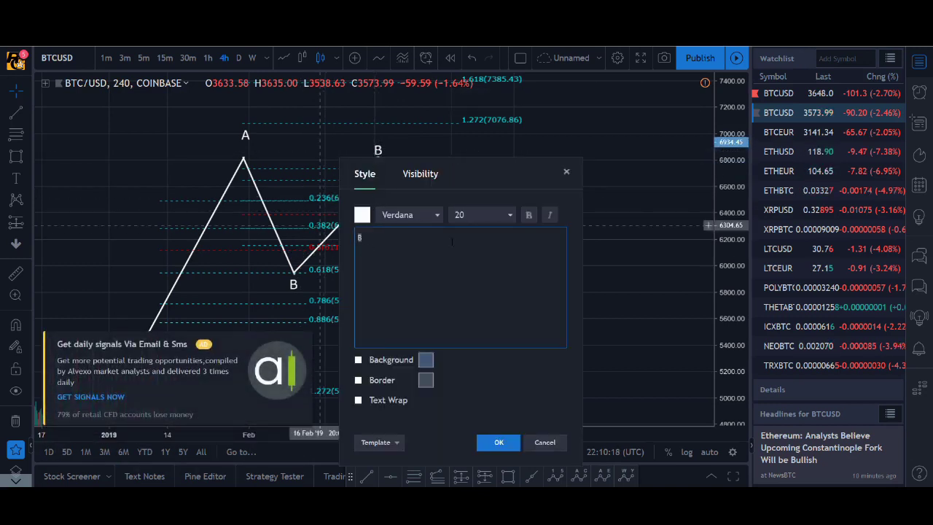
{"action": "left_click", "coordinate": [503, 442]}
{"action": "left_click", "coordinate": [304, 339]}
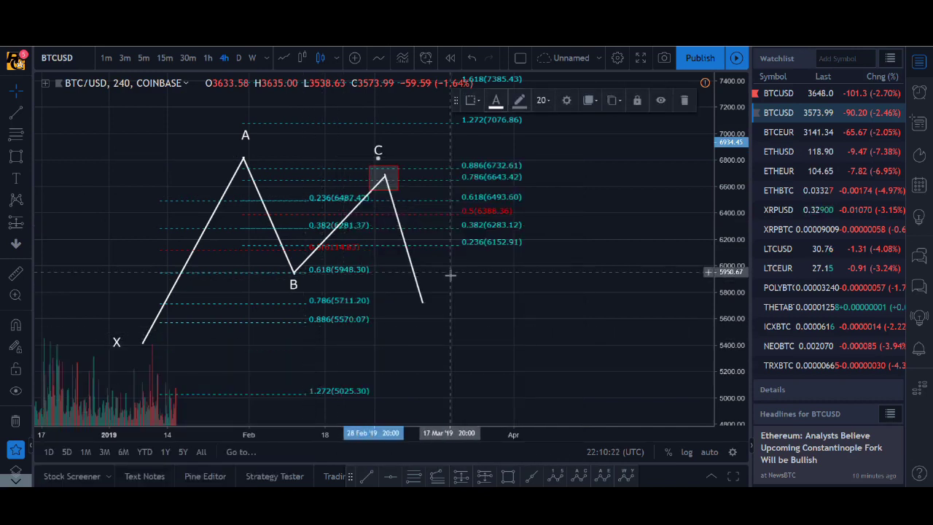
Step: Adjust the CD leg's lower end and label it with a copy of the "C" label changed to "D", placed just below and beside it
{"action": "left_click_drag", "start_coordinate": [423, 304], "coordinate": [417, 303]}
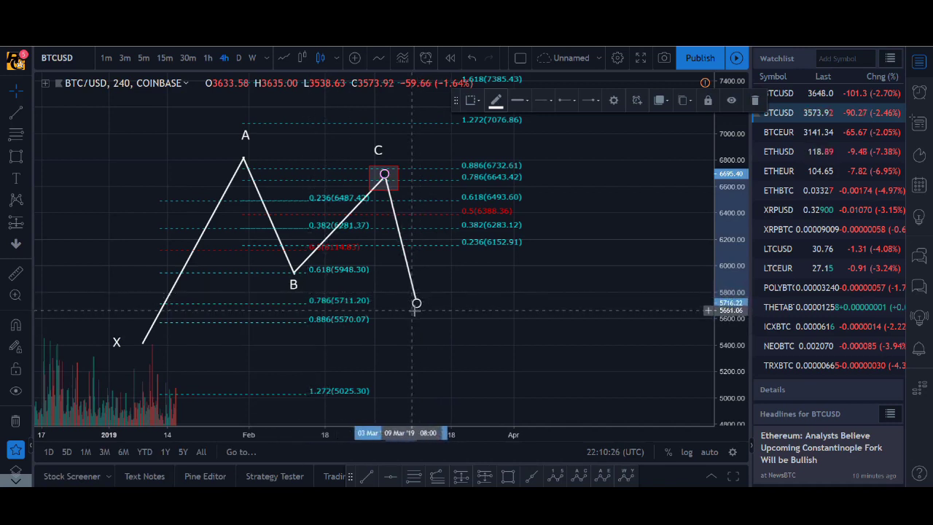
{"action": "left_click_drag", "start_coordinate": [417, 305], "coordinate": [423, 302]}
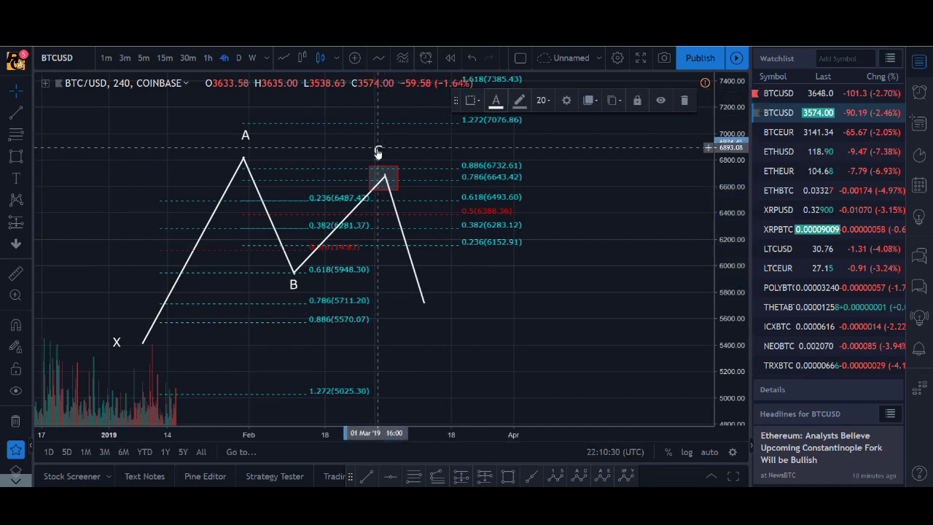
{"action": "left_click", "coordinate": [458, 341]}
{"action": "left_click_drag", "start_coordinate": [377, 150], "coordinate": [424, 313]}
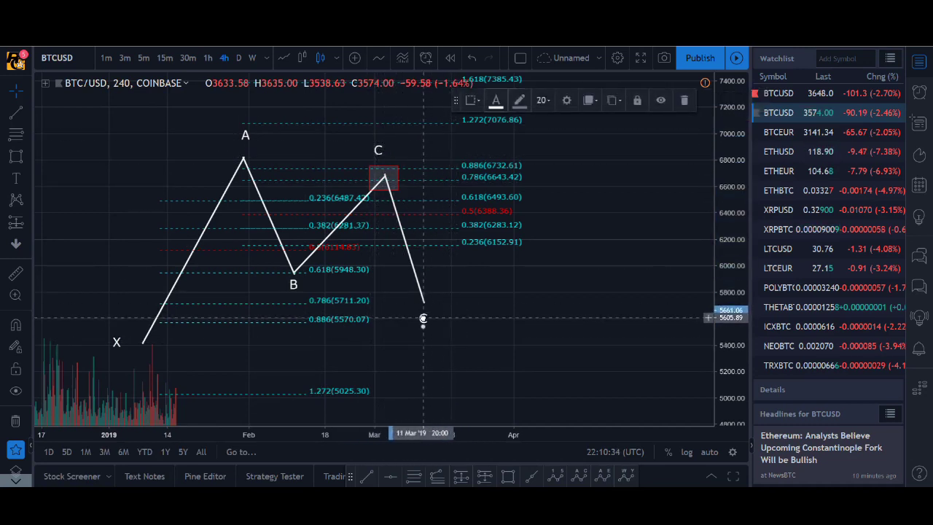
{"action": "double_click", "coordinate": [424, 317]}
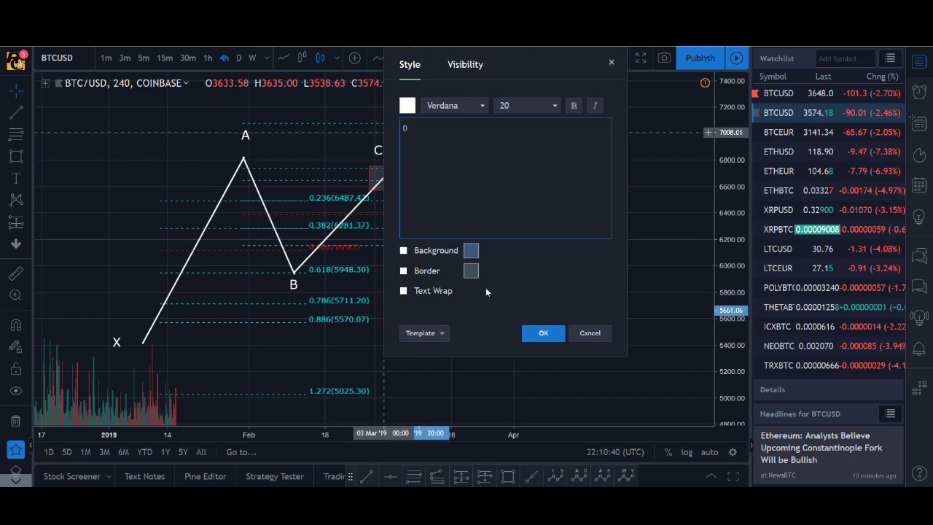
{"action": "left_click", "coordinate": [540, 332]}
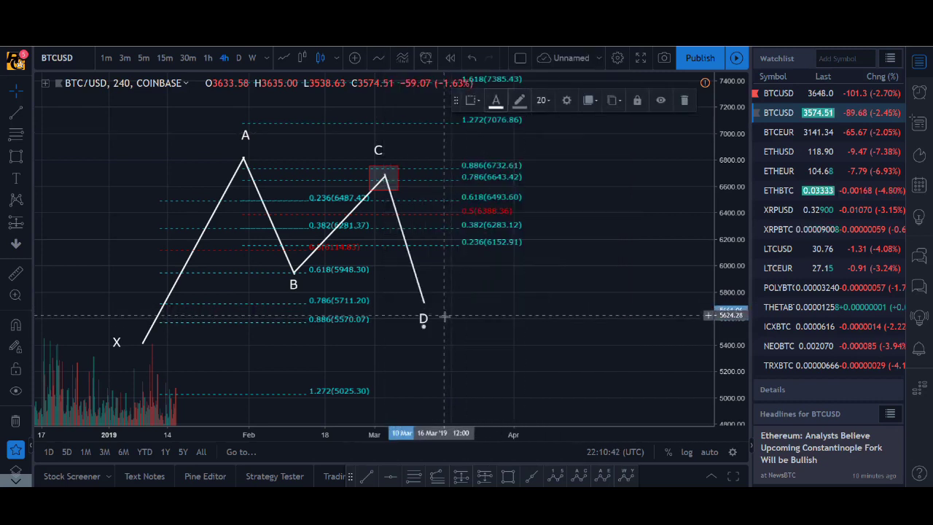
{"action": "left_click_drag", "start_coordinate": [426, 322], "coordinate": [436, 320]}
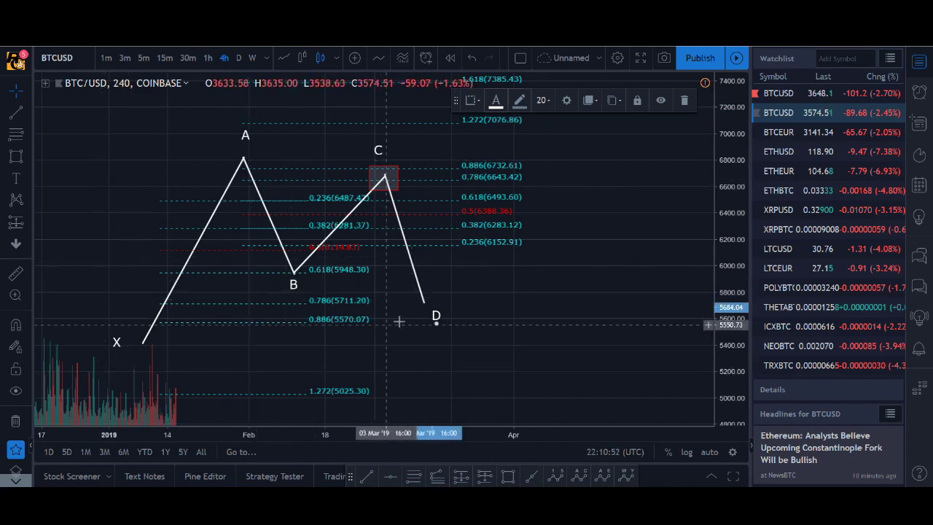
Step: Move the CD leg's lower end to about 5716 on 10 Mar '19 and measure a short drop below it
{"action": "left_click_drag", "start_coordinate": [424, 305], "coordinate": [419, 302]}
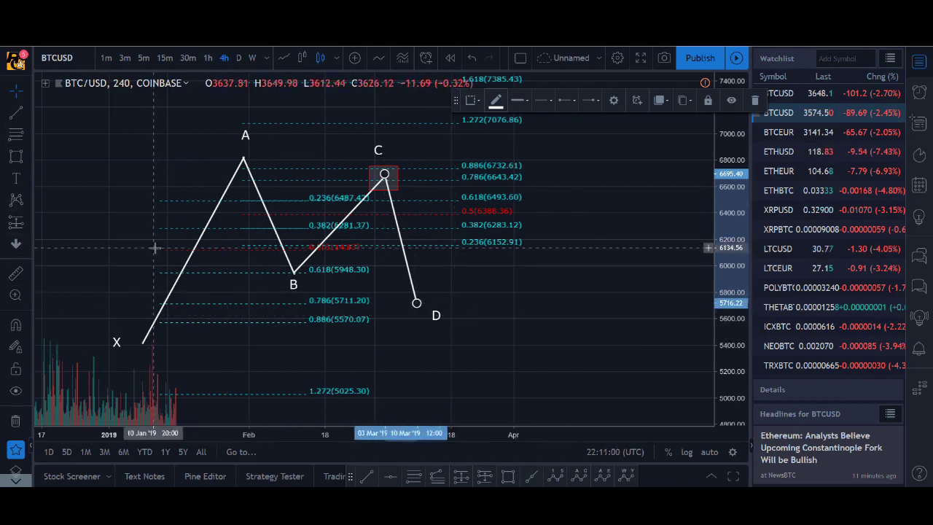
{"action": "left_click", "coordinate": [16, 276]}
{"action": "left_click", "coordinate": [419, 302]}
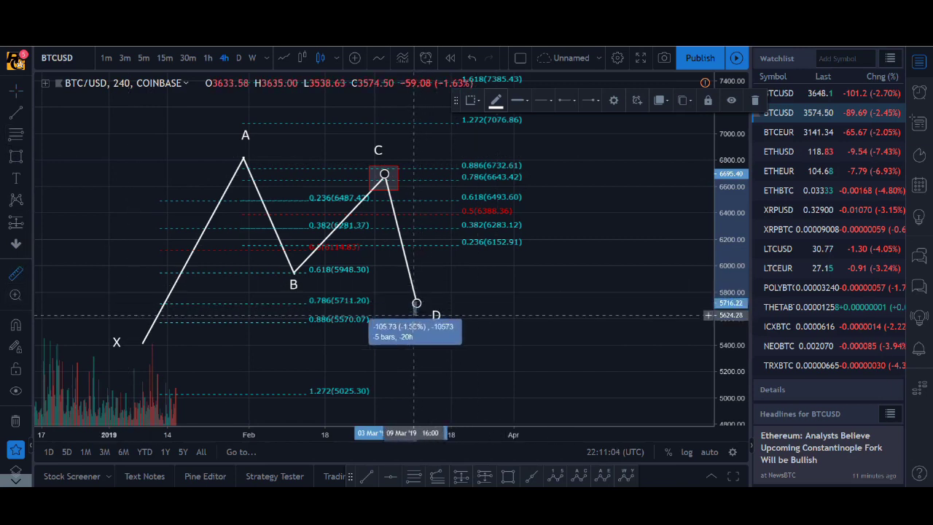
{"action": "left_click", "coordinate": [405, 358]}
Step: Place a long position after point D with entry at about 5716, target at about 6424 and stop at about 5371
{"action": "left_click", "coordinate": [461, 476]}
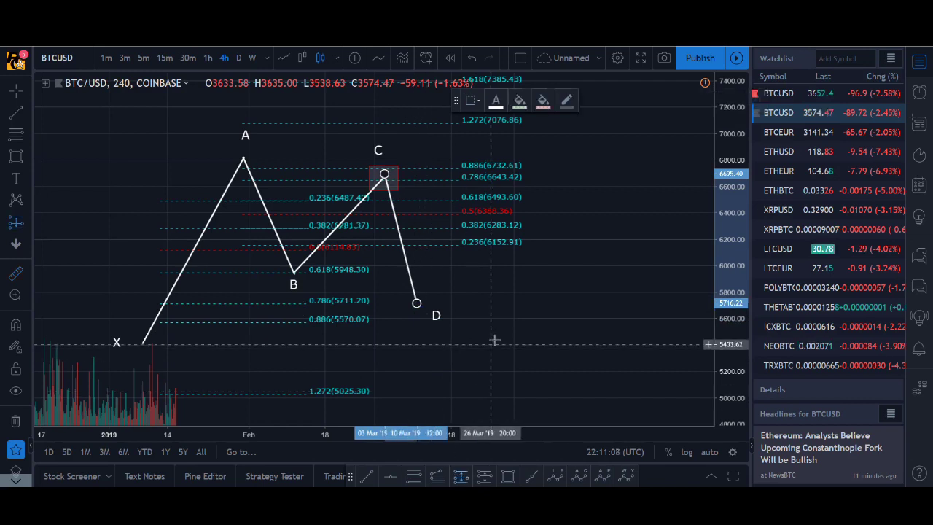
{"action": "left_click", "coordinate": [556, 304]}
{"action": "left_click_drag", "start_coordinate": [556, 267], "coordinate": [556, 209]}
{"action": "left_click_drag", "start_coordinate": [556, 333], "coordinate": [552, 349]}
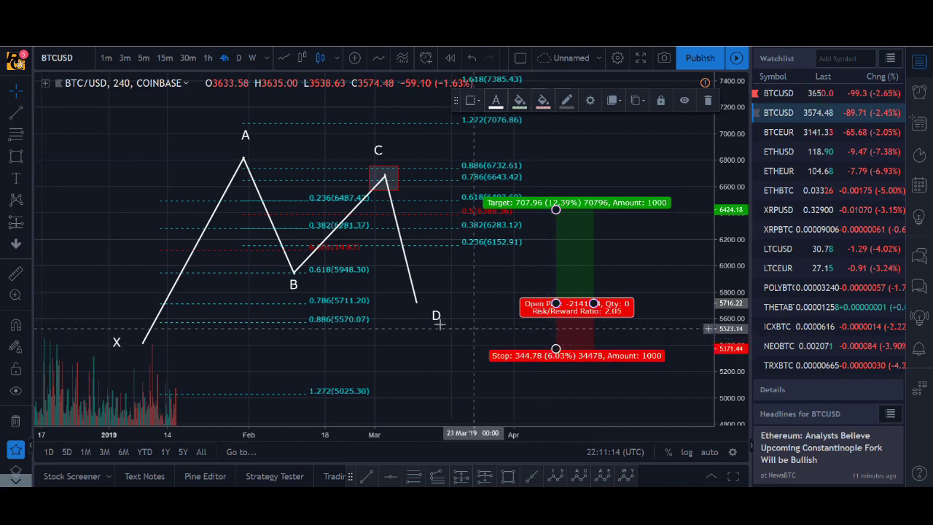
Step: Draw a Fibonacci retracement of the BC leg from about 5941 on 7 Feb '19 to about 6691 on 10 Mar '19
{"action": "left_click", "coordinate": [384, 180]}
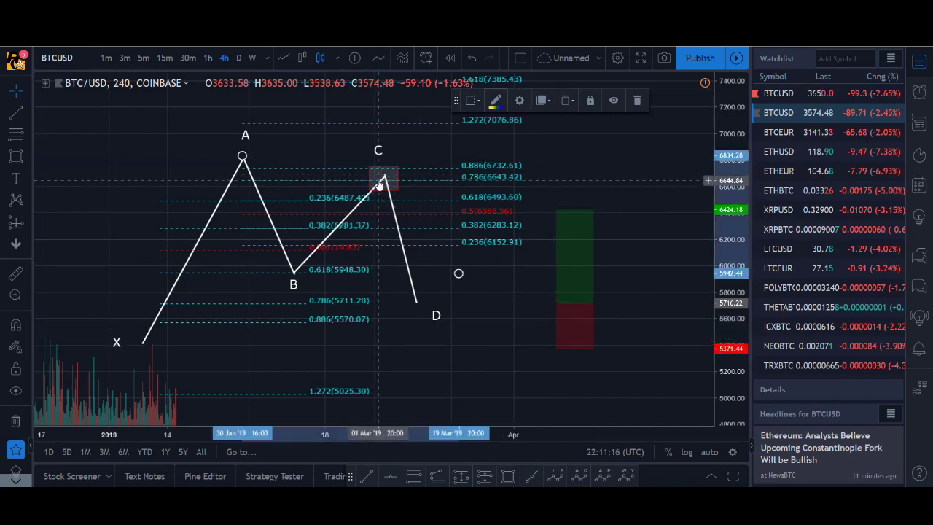
{"action": "left_click", "coordinate": [378, 187]}
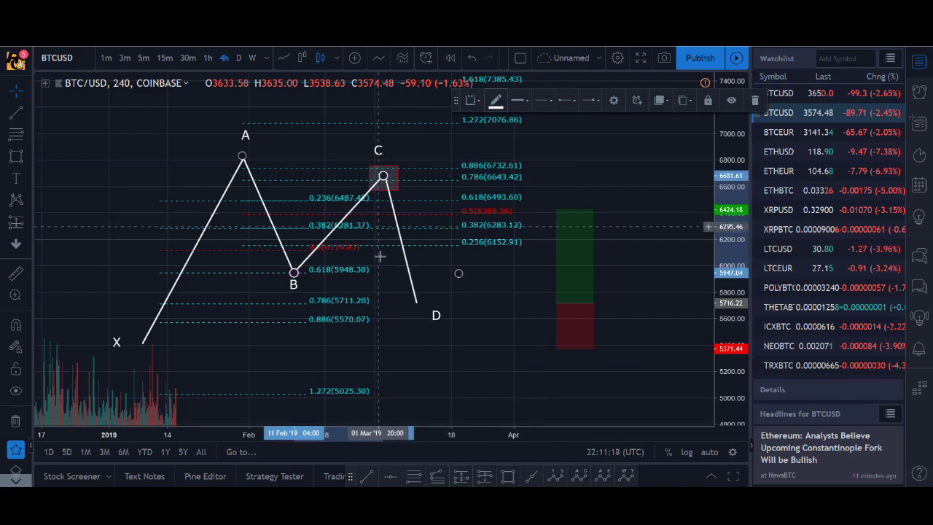
{"action": "left_click", "coordinate": [445, 293]}
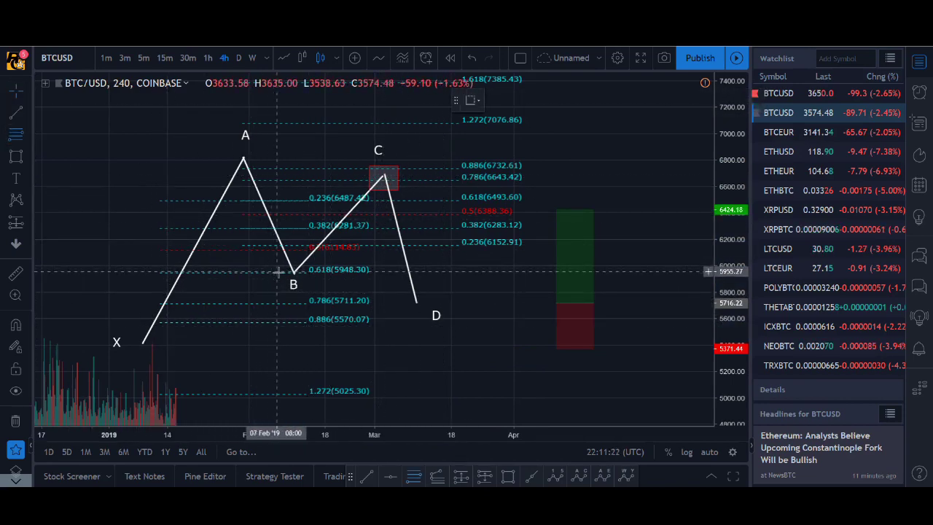
{"action": "mouse_move", "coordinate": [279, 273]}
{"action": "left_mouse_down"}
{"action": "mouse_move", "coordinate": [364, 186]}
{"action": "mouse_move", "coordinate": [417, 174]}
{"action": "left_mouse_up"}
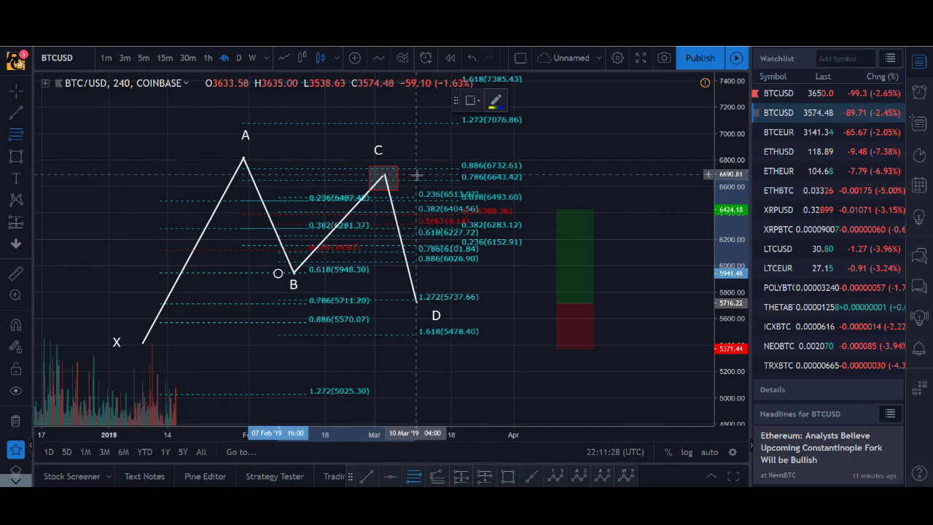
{"action": "left_click", "coordinate": [416, 173]}
Step: Delete the BC leg and undo the deletion
{"action": "left_click", "coordinate": [383, 179]}
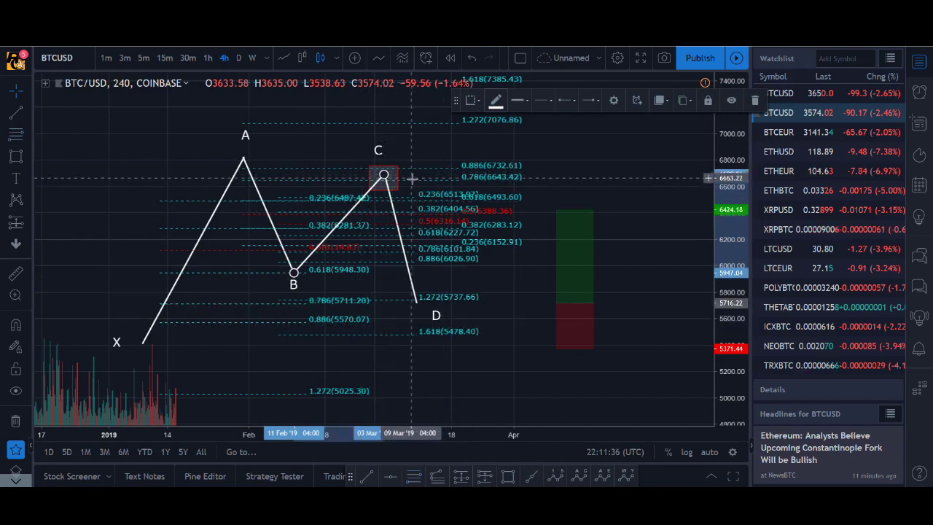
{"action": "left_click", "coordinate": [384, 314]}
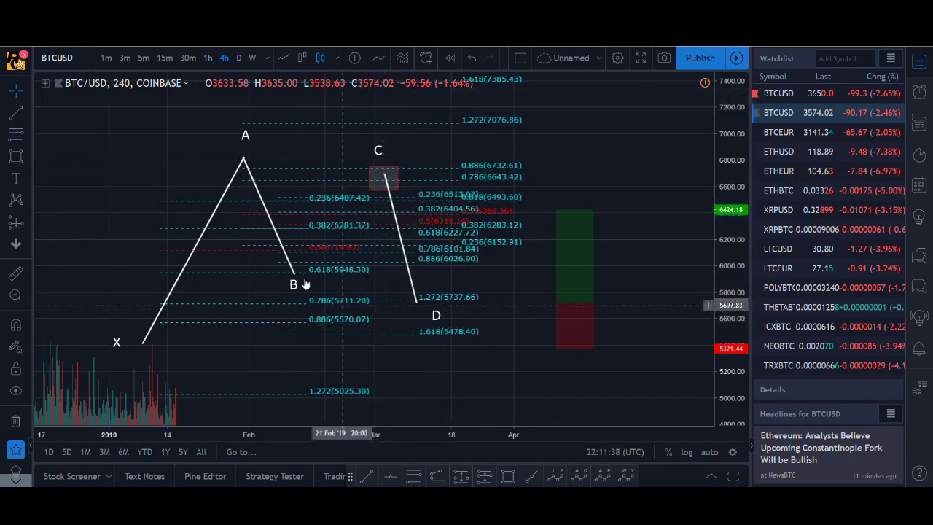
{"action": "left_click", "coordinate": [472, 60]}
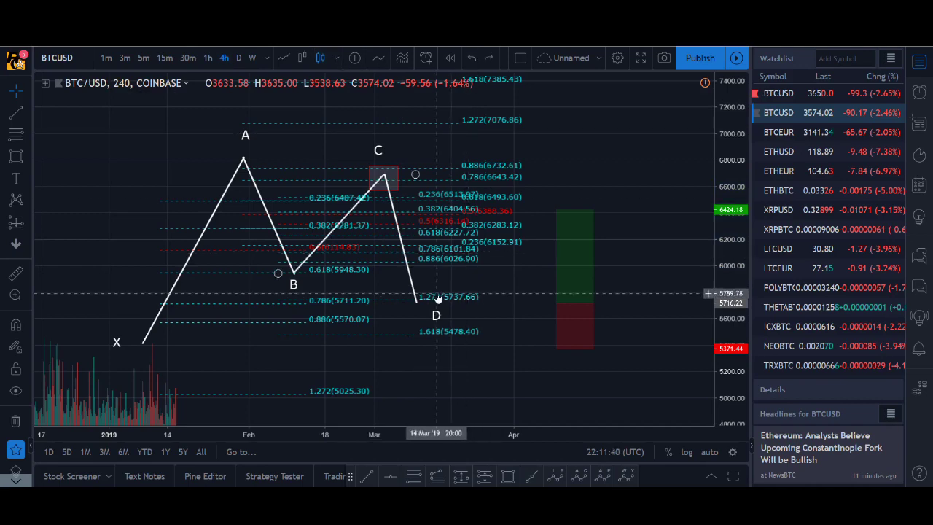
Step: Move the BC retracement's end anchor out to late April and its start anchor to about 18 Mar '19
{"action": "left_click_drag", "start_coordinate": [415, 181], "coordinate": [613, 174]}
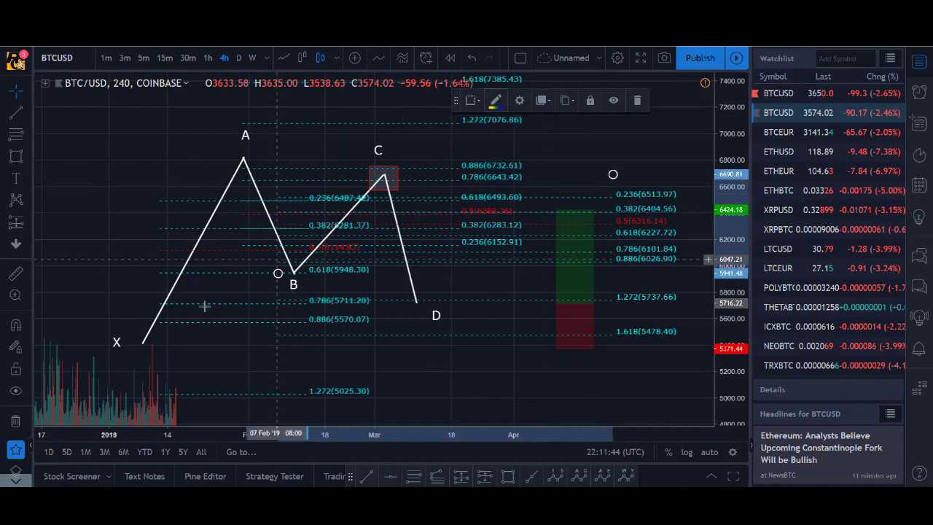
{"action": "left_click_drag", "start_coordinate": [274, 275], "coordinate": [414, 295]}
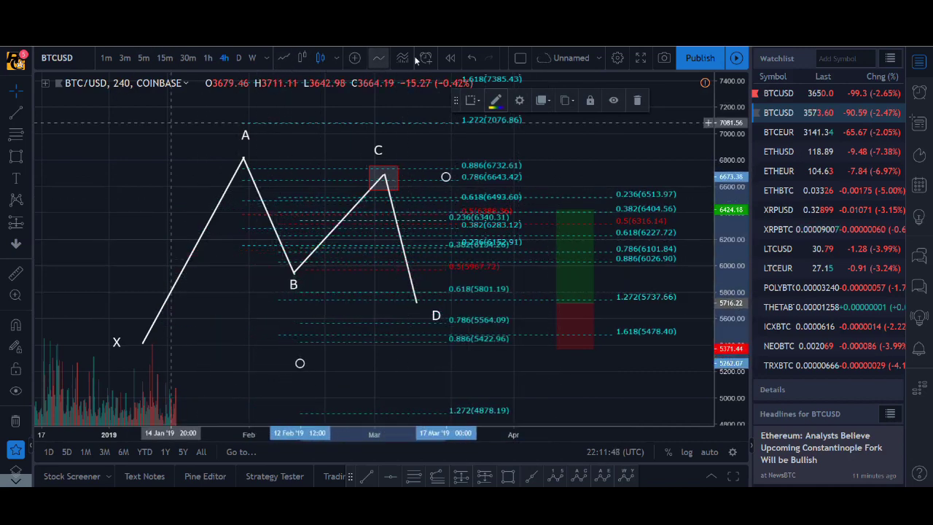
{"action": "left_click", "coordinate": [472, 57]}
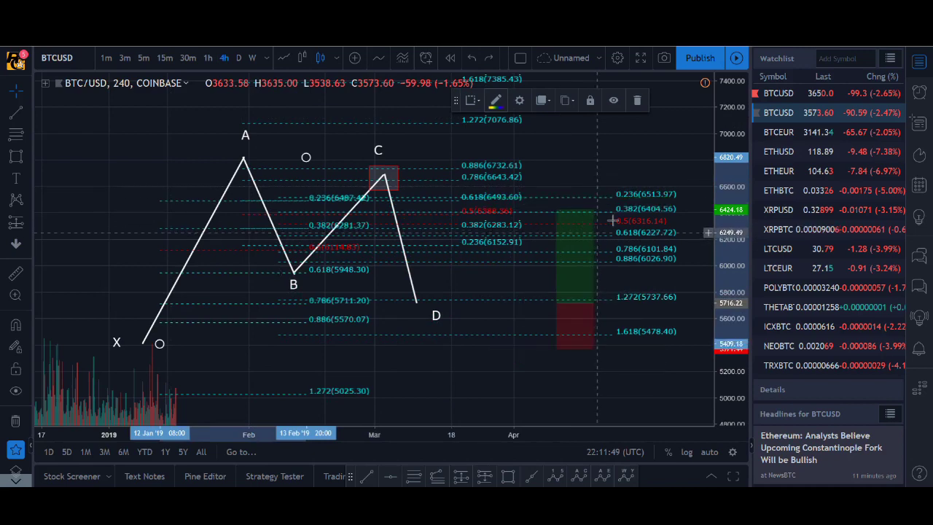
{"action": "left_click", "coordinate": [264, 278]}
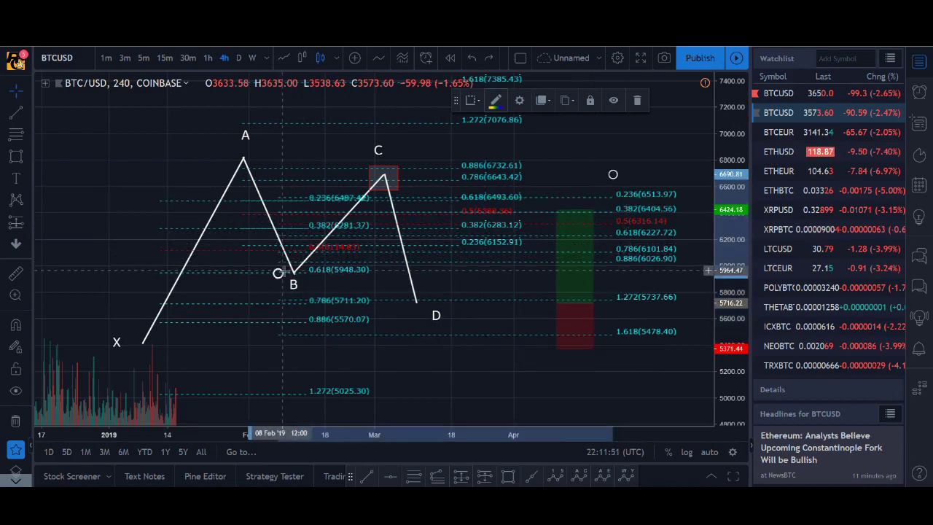
{"action": "mouse_move", "coordinate": [279, 272]}
{"action": "left_mouse_down"}
{"action": "mouse_move", "coordinate": [492, 279]}
{"action": "mouse_move", "coordinate": [454, 273]}
{"action": "left_mouse_up"}
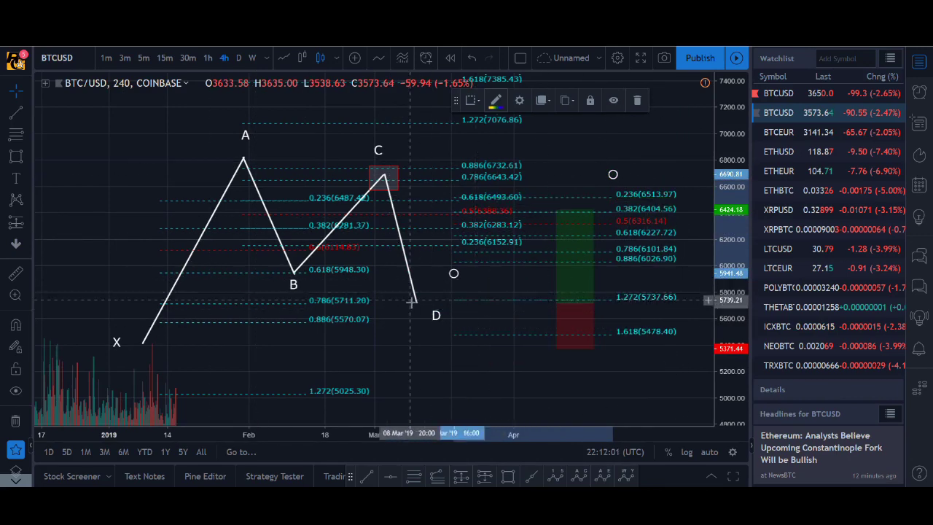
Step: Move the "D" label closer to the CD leg's lower end and delete the long position
{"action": "left_click_drag", "start_coordinate": [437, 315], "coordinate": [428, 314]}
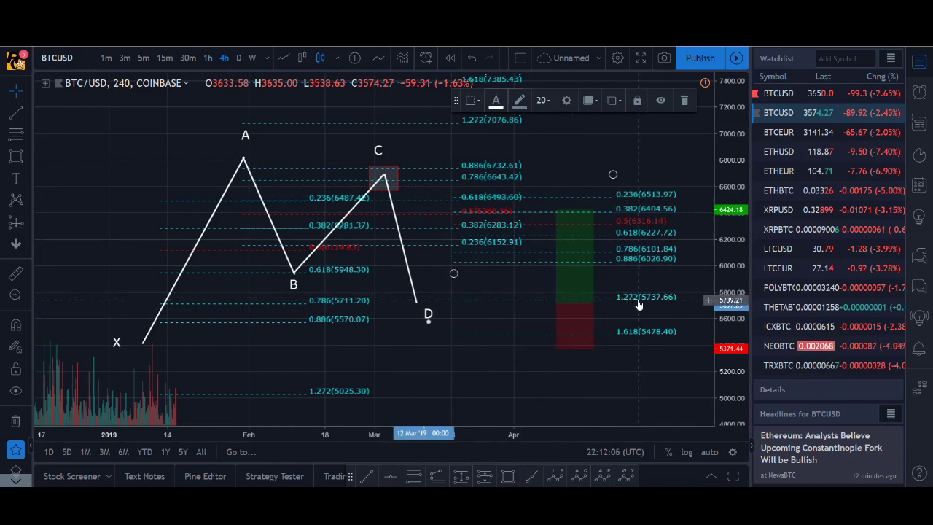
{"action": "mouse_move", "coordinate": [582, 283]}
{"action": "key", "text": "Delete"}
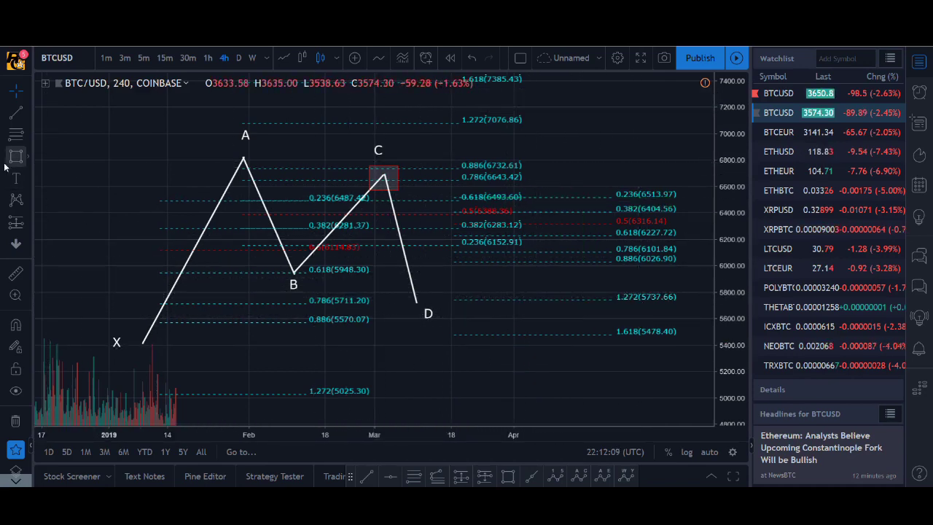
Step: Draw a trend-based Fibonacci extension from A at about 6820 through B at about 5946 to C's price at about 6691 on 14 Mar '19
{"action": "left_click", "coordinate": [435, 478]}
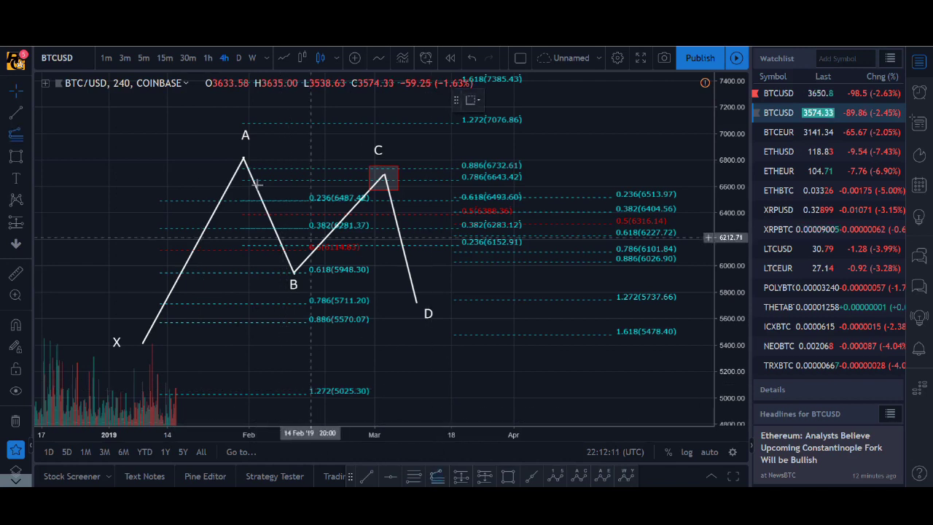
{"action": "left_click", "coordinate": [239, 157]}
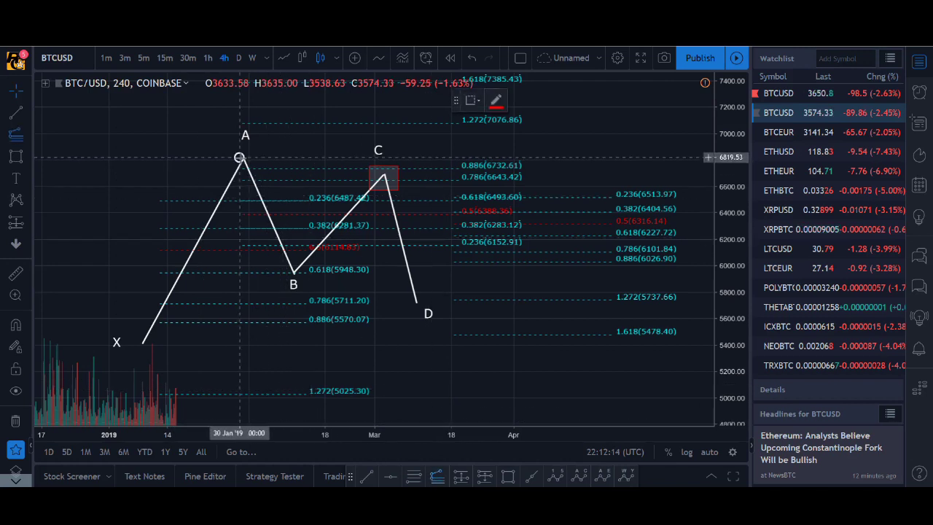
{"action": "left_click", "coordinate": [281, 273]}
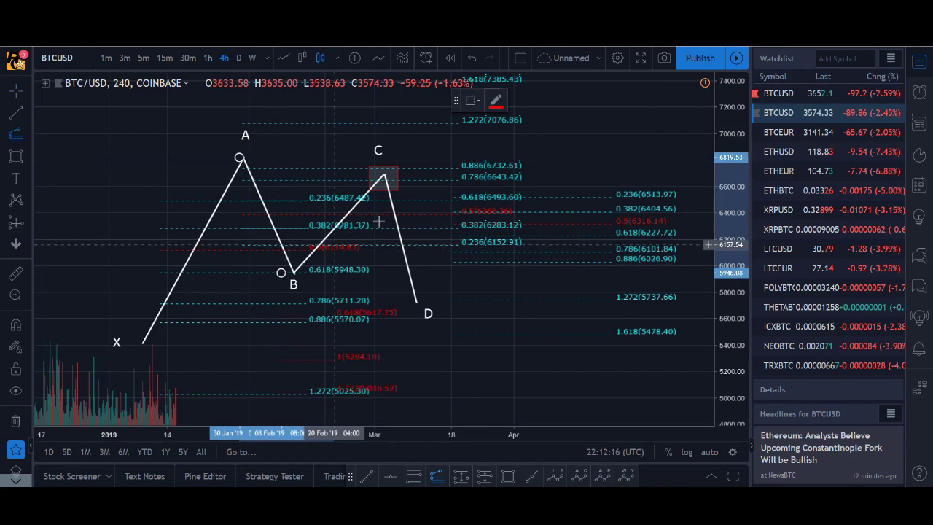
{"action": "left_click", "coordinate": [435, 175]}
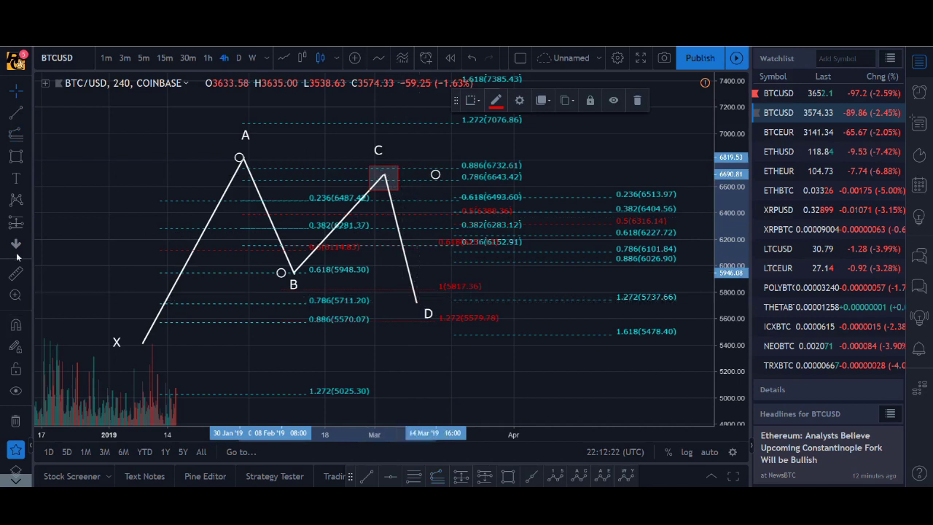
Step: Draw a rectangle around point D from about 5827 to 5675, and delete it
{"action": "left_click", "coordinate": [15, 156]}
{"action": "left_click", "coordinate": [435, 289]}
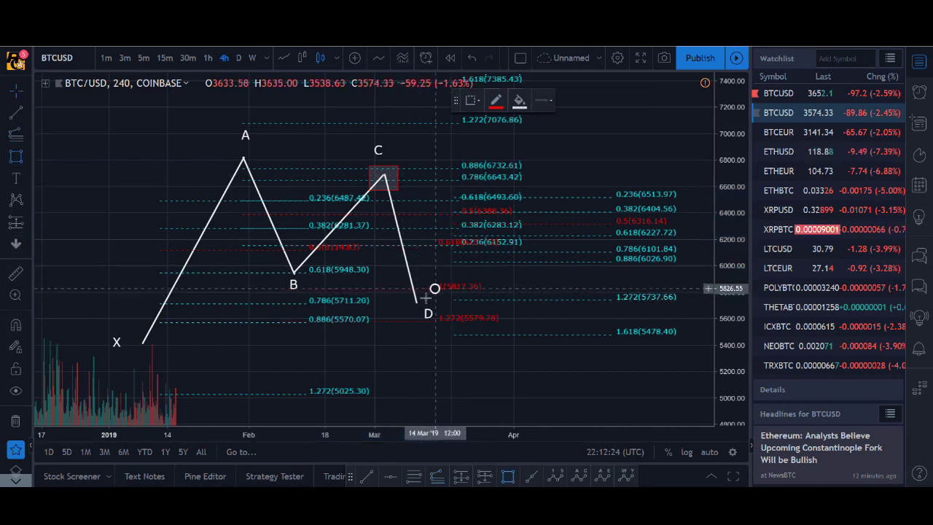
{"action": "left_click", "coordinate": [403, 309]}
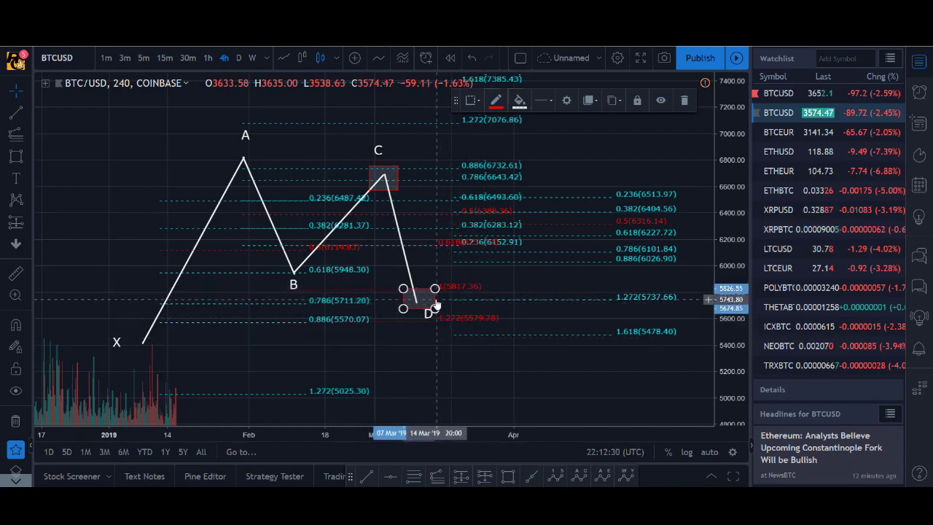
{"action": "key", "text": "Delete"}
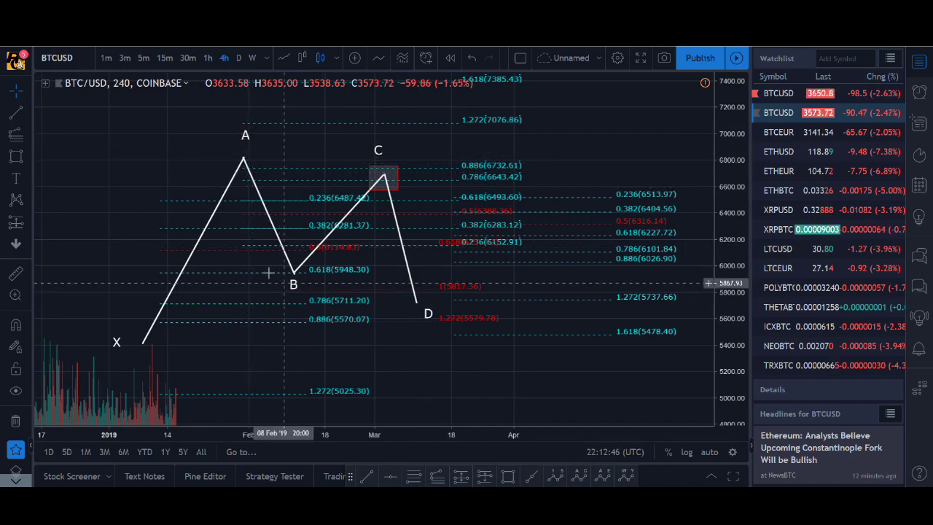
Step: Shift the whole AB leg slightly later and higher on the chart
{"action": "mouse_move", "coordinate": [271, 214]}
{"action": "left_mouse_down"}
{"action": "mouse_move", "coordinate": [452, 224]}
{"action": "mouse_move", "coordinate": [417, 235]}
{"action": "mouse_move", "coordinate": [269, 217]}
{"action": "left_mouse_up"}
{"action": "left_click", "coordinate": [321, 126]}
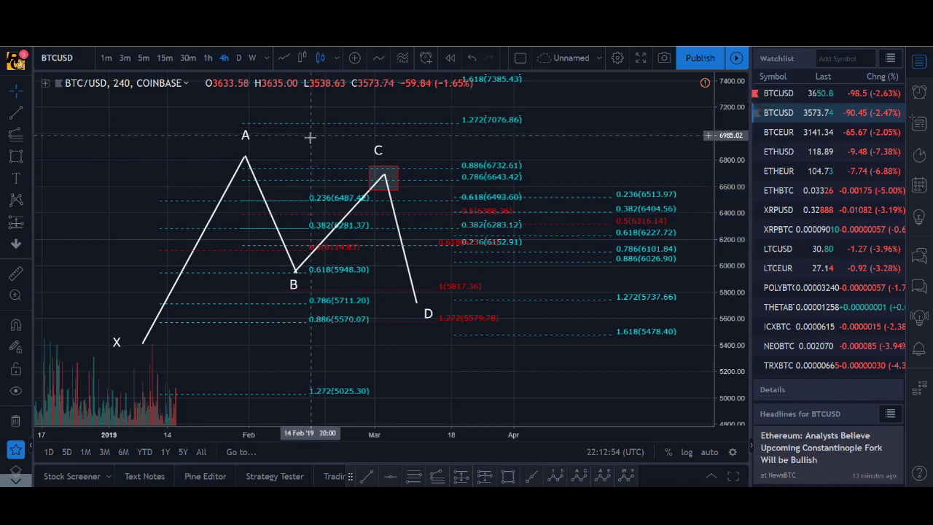
Step: Compare the drawn legs with the Gartley rules in the Capture1 and Capture2 reference images, clearing both images off the chart
{"action": "left_click_drag", "start_coordinate": [624, 137], "coordinate": [680, 69]}
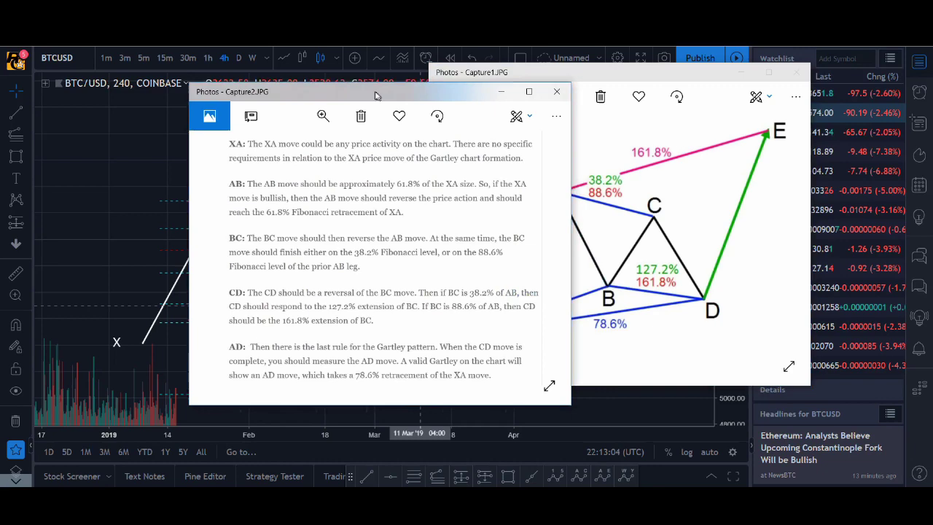
{"action": "left_click_drag", "start_coordinate": [601, 72], "coordinate": [932, 70]}
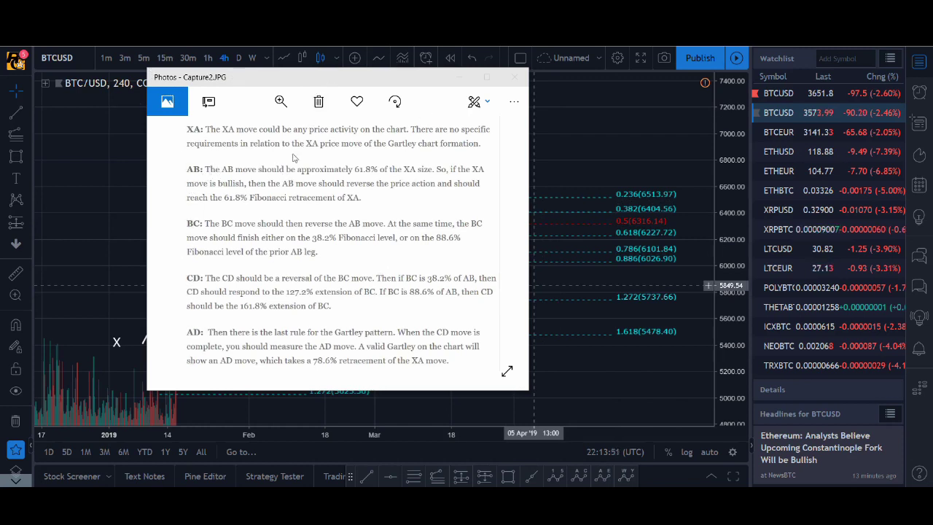
{"action": "left_click_drag", "start_coordinate": [290, 79], "coordinate": [617, 92]}
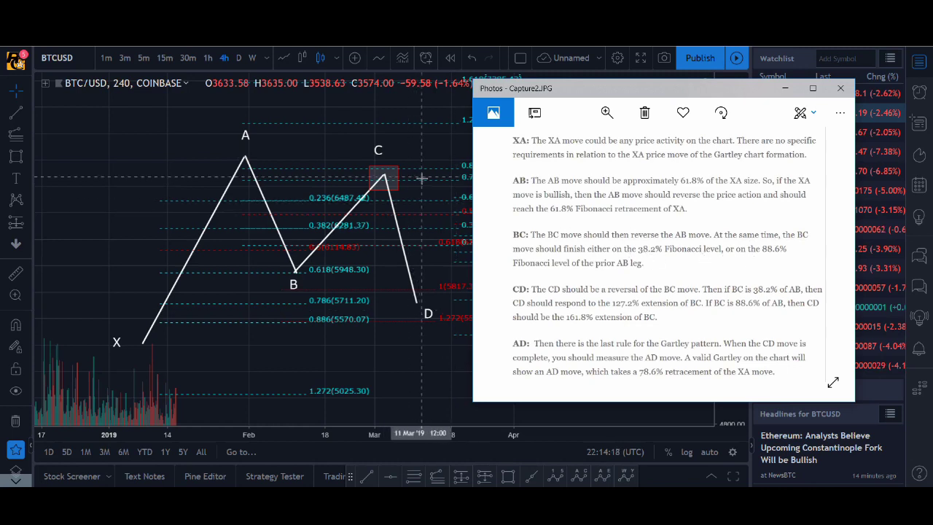
{"action": "left_click_drag", "start_coordinate": [634, 89], "coordinate": [657, 94]}
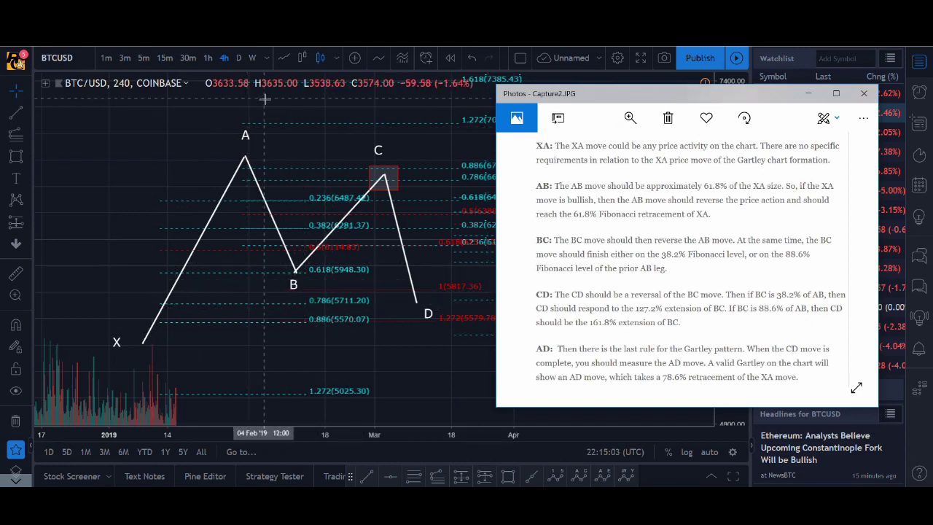
{"action": "left_click_drag", "start_coordinate": [698, 99], "coordinate": [932, 100]}
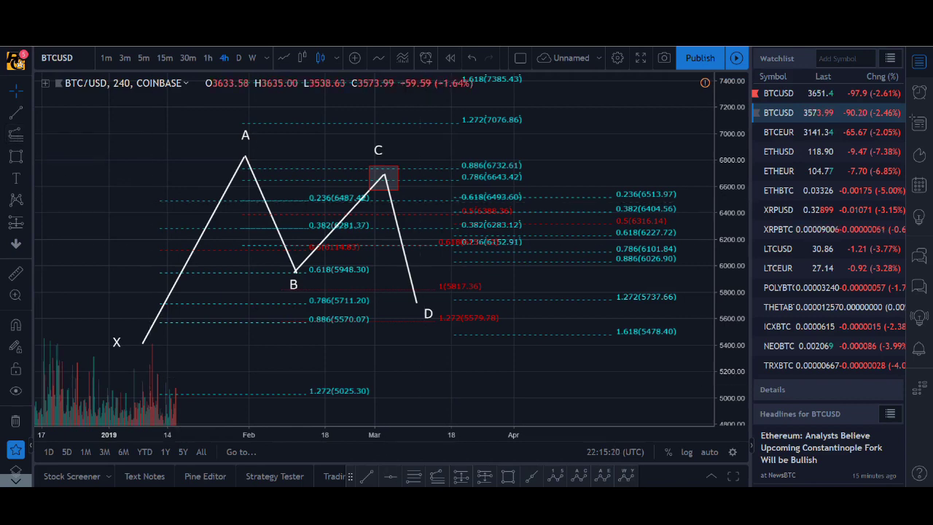
Step: Draw a Fibonacci retracement from A's price at about 6838 down to X's level near 5400, and delete it
{"action": "left_click", "coordinate": [412, 477]}
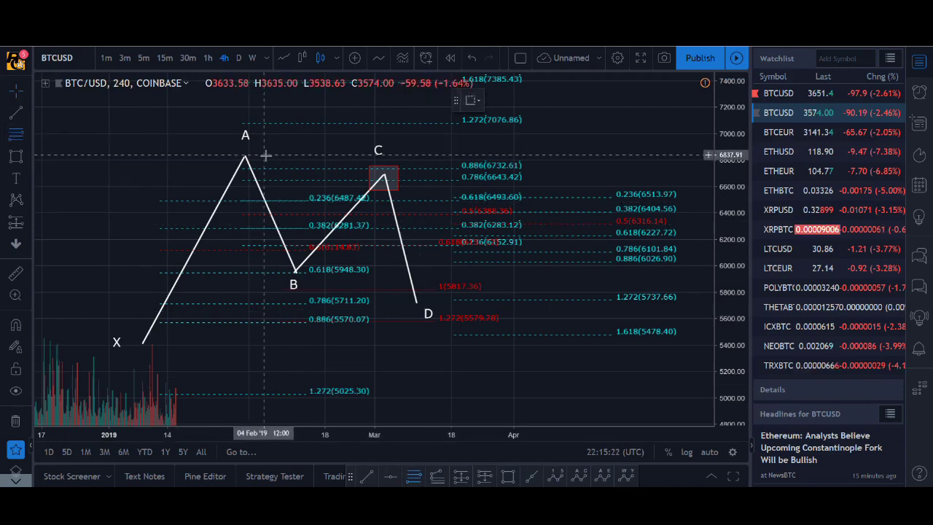
{"action": "left_click", "coordinate": [263, 155]}
{"action": "left_click", "coordinate": [581, 343]}
{"action": "left_click", "coordinate": [669, 154]}
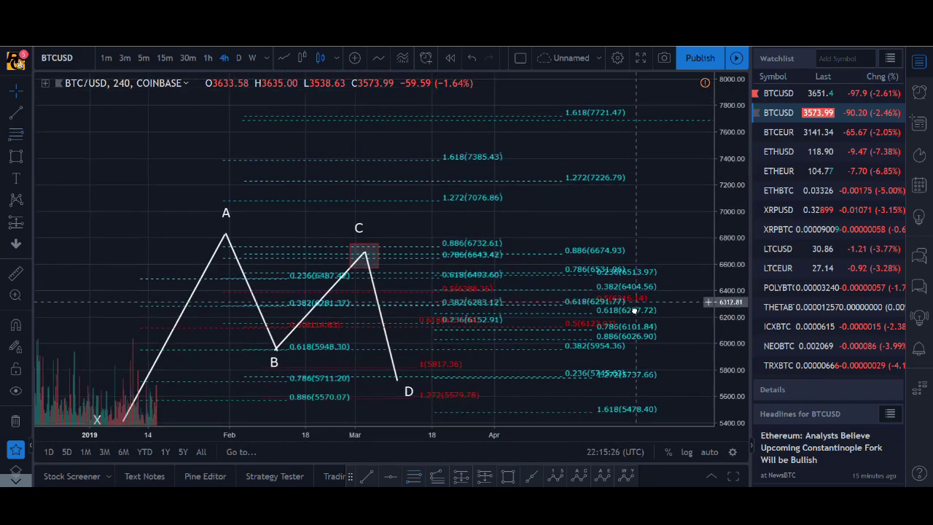
{"action": "left_click_drag", "start_coordinate": [617, 236], "coordinate": [627, 132]}
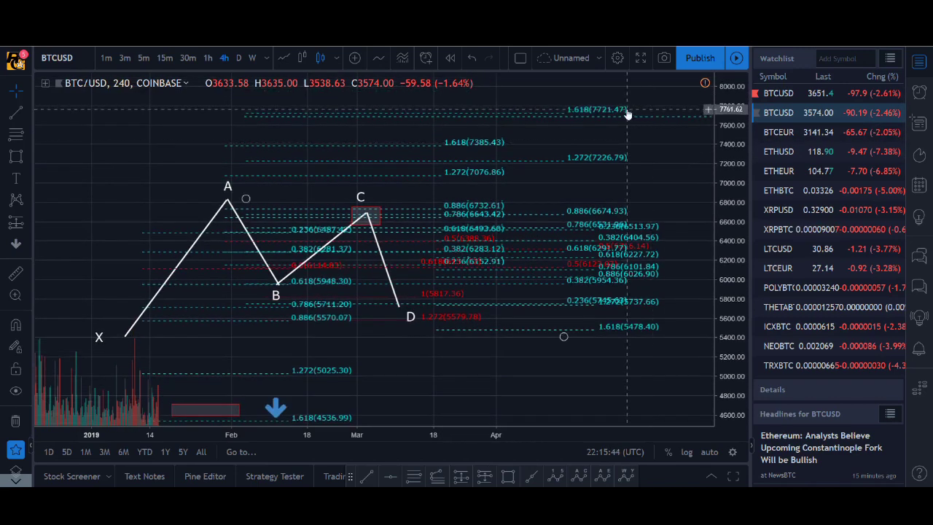
{"action": "left_click", "coordinate": [627, 113]}
{"action": "left_click", "coordinate": [631, 98]}
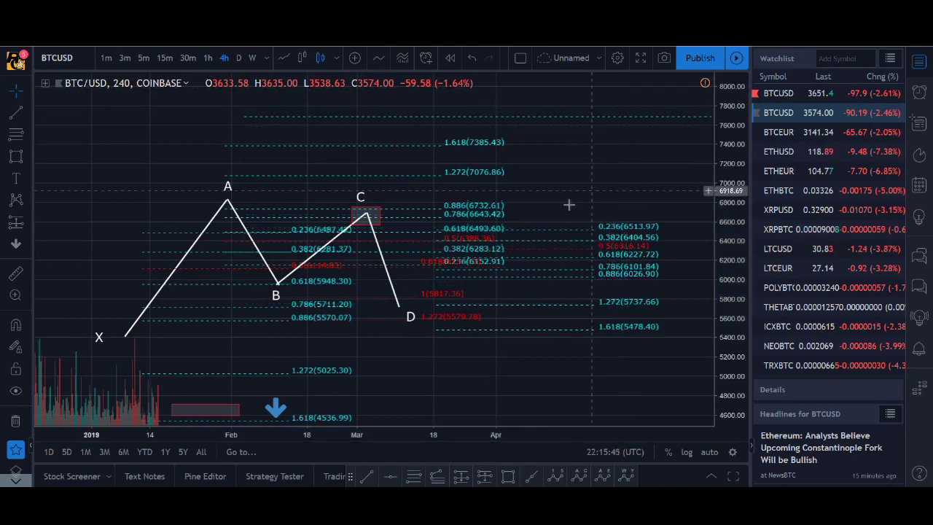
{"action": "scroll", "coordinate": [590, 202], "scroll_direction": "down", "scroll_amount": 5}
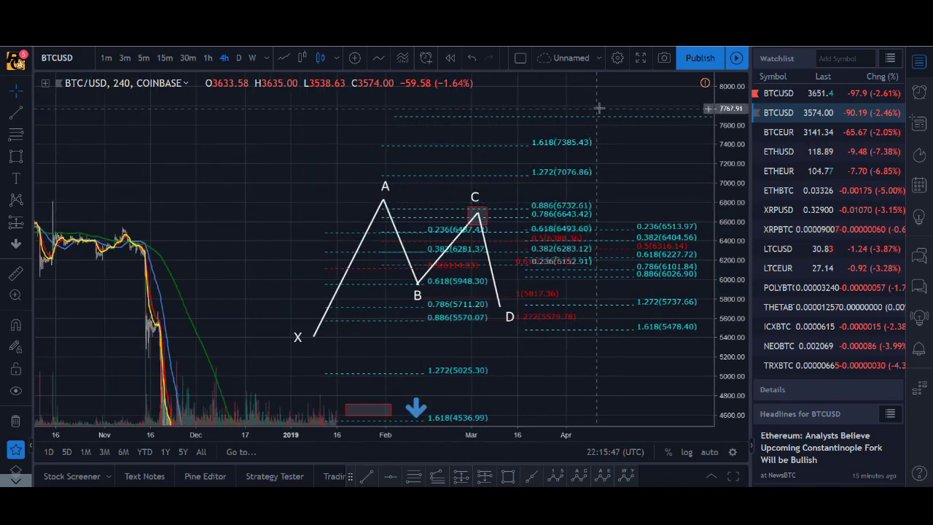
{"action": "scroll", "coordinate": [599, 214], "scroll_direction": "up", "scroll_amount": 1}
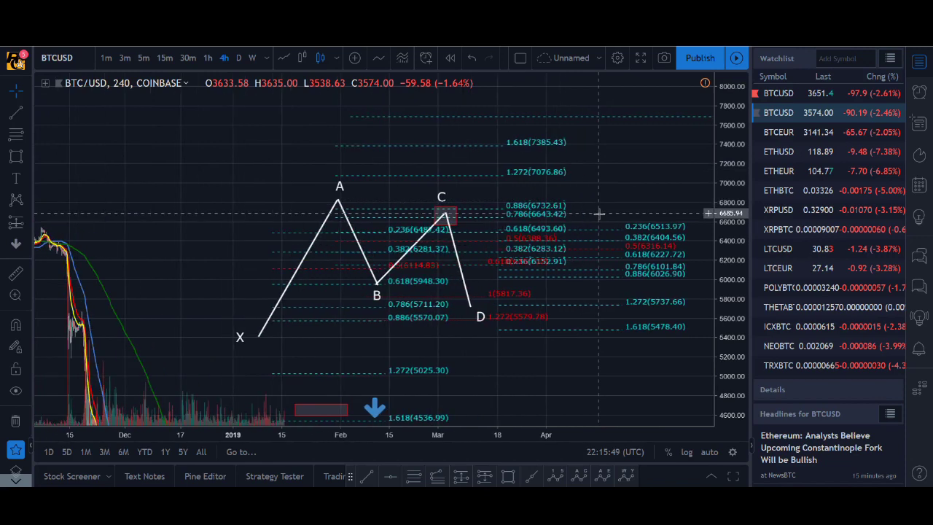
{"action": "scroll", "coordinate": [599, 213], "scroll_direction": "up", "scroll_amount": 2}
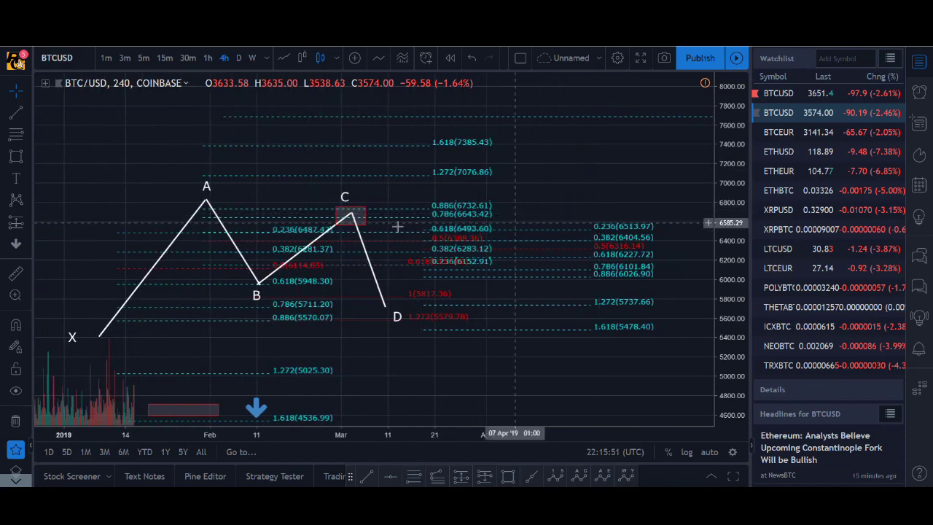
{"action": "scroll", "coordinate": [389, 267], "scroll_direction": "down", "scroll_amount": 3}
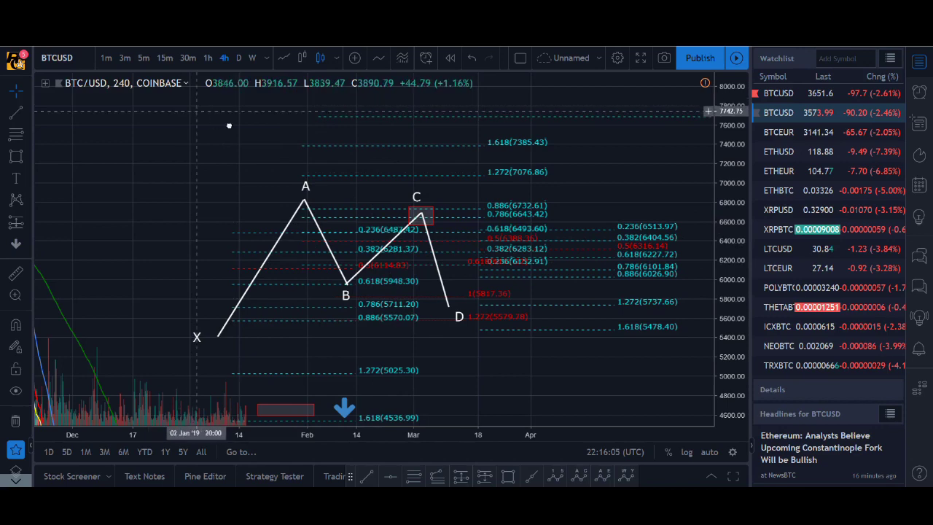
{"action": "left_click_drag", "start_coordinate": [194, 104], "coordinate": [328, 139]}
{"action": "left_click_drag", "start_coordinate": [597, 348], "coordinate": [588, 186]}
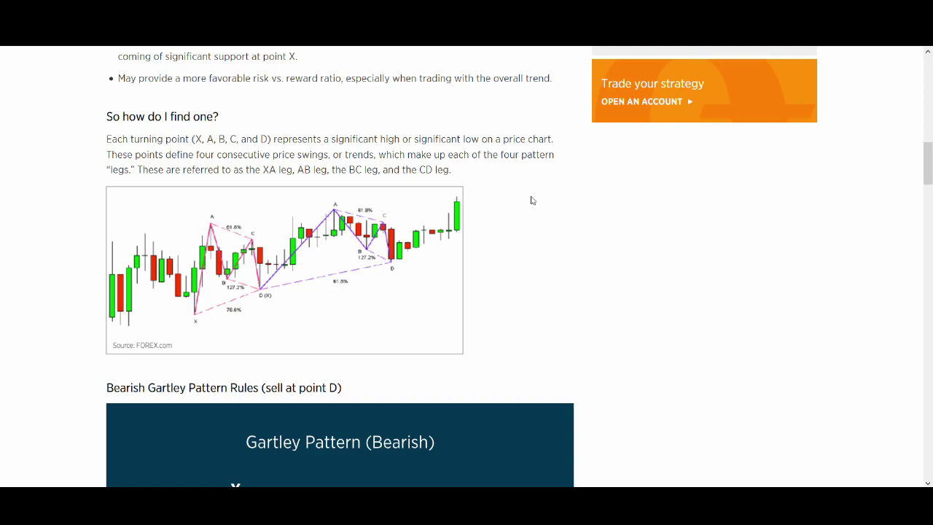
Step: Review the web article on the Bullish Gartley Pattern, covering its definition, importance and how to find one
{"action": "scroll", "coordinate": [510, 243], "scroll_direction": "up", "scroll_amount": 10}
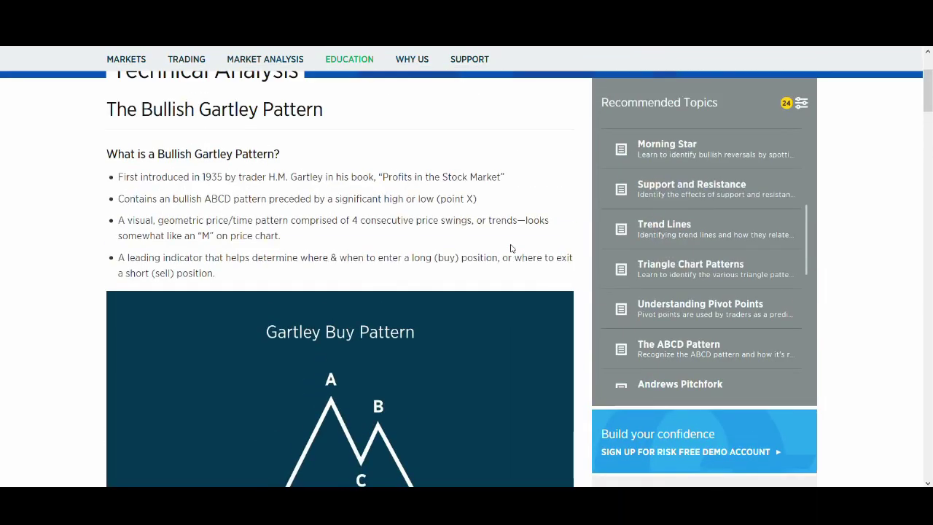
{"action": "scroll", "coordinate": [510, 252], "scroll_direction": "down", "scroll_amount": 5}
{"action": "scroll", "coordinate": [510, 251], "scroll_direction": "down", "scroll_amount": 3}
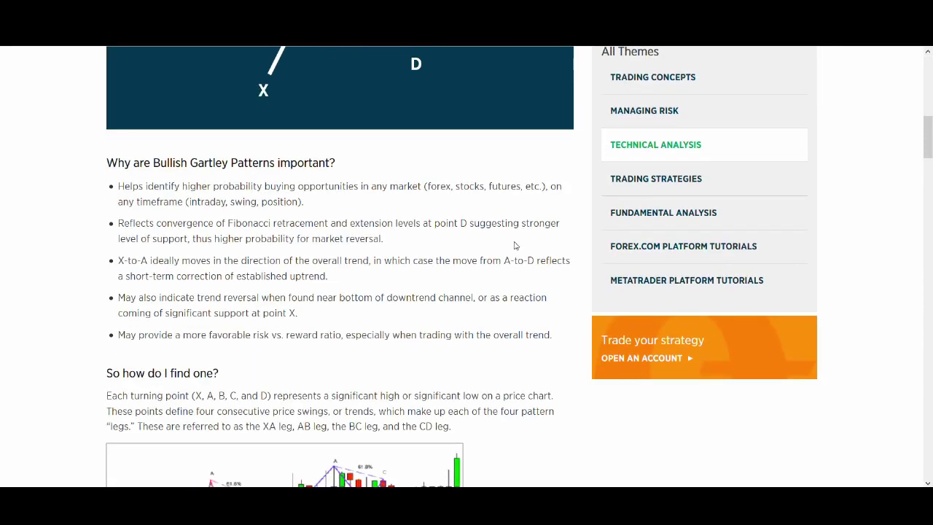
{"action": "scroll", "coordinate": [515, 245], "scroll_direction": "down", "scroll_amount": 2}
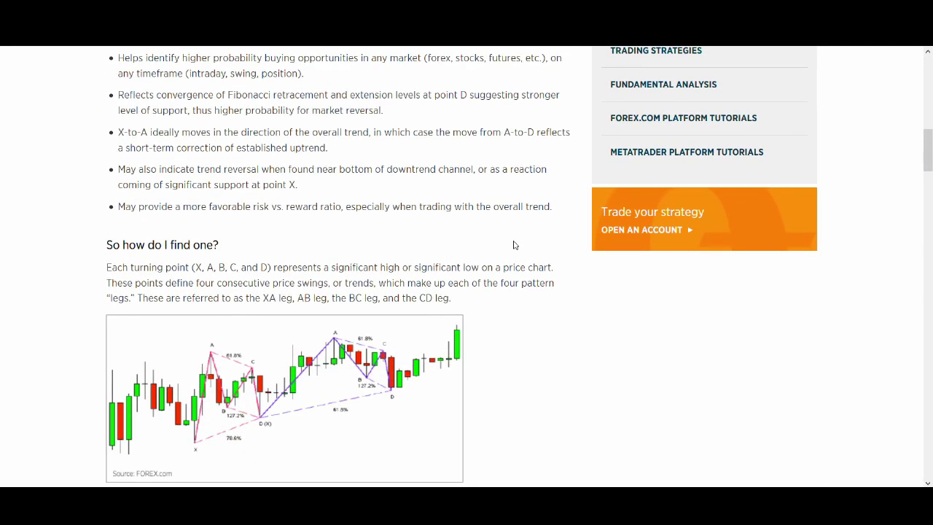
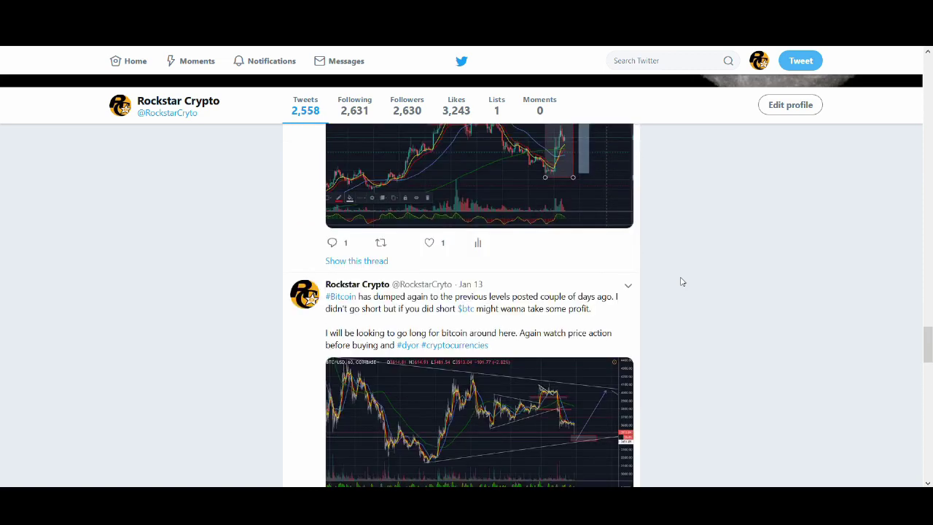
Step: Browse the Twitter profile's January posts for the Bitcoin and Ethereum trading charts
{"action": "scroll", "coordinate": [681, 281], "scroll_direction": "down", "scroll_amount": 2}
{"action": "scroll", "coordinate": [601, 298], "scroll_direction": "up", "scroll_amount": 3}
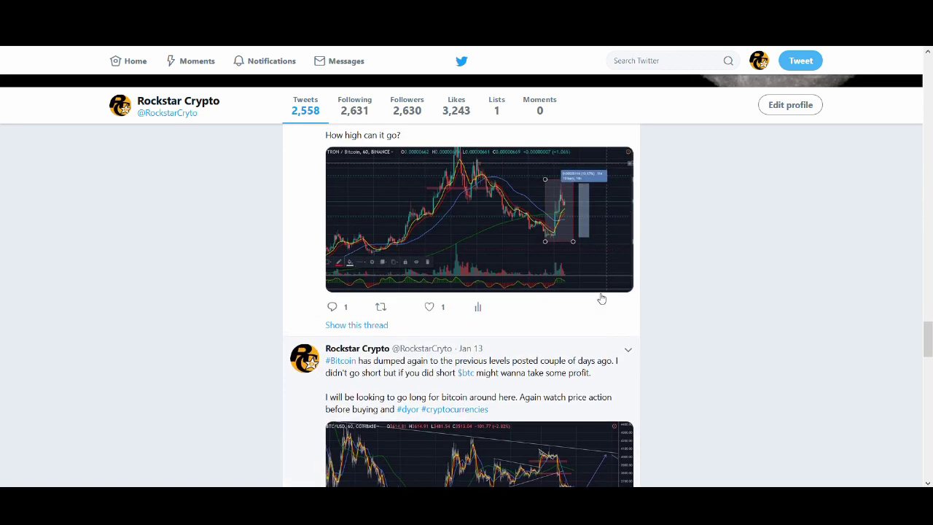
{"action": "scroll", "coordinate": [601, 298], "scroll_direction": "down", "scroll_amount": 3}
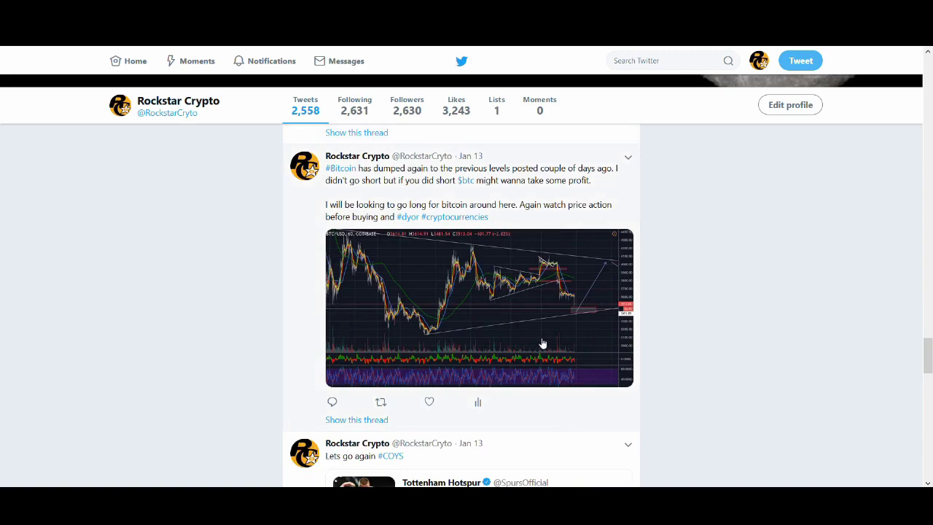
{"action": "scroll", "coordinate": [542, 343], "scroll_direction": "down", "scroll_amount": 12}
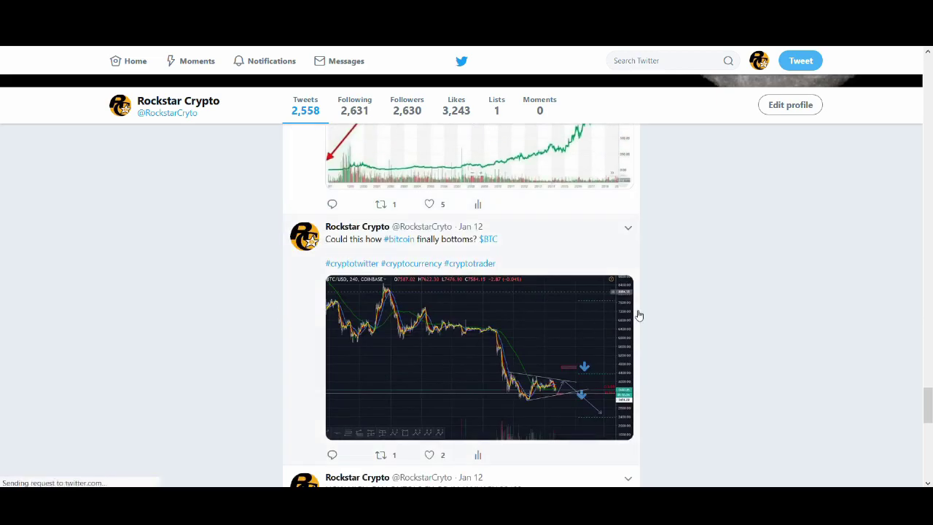
{"action": "scroll", "coordinate": [638, 315], "scroll_direction": "up", "scroll_amount": 15}
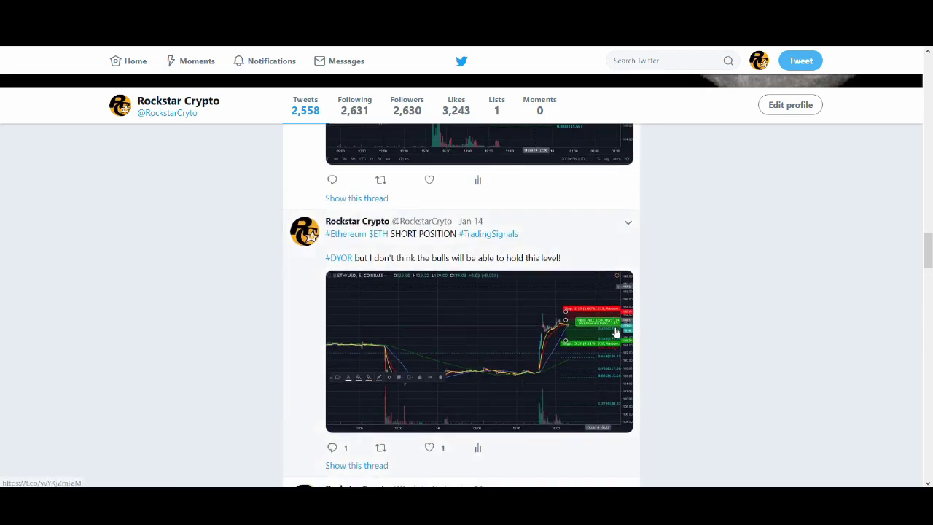
{"action": "scroll", "coordinate": [616, 329], "scroll_direction": "up", "scroll_amount": 8}
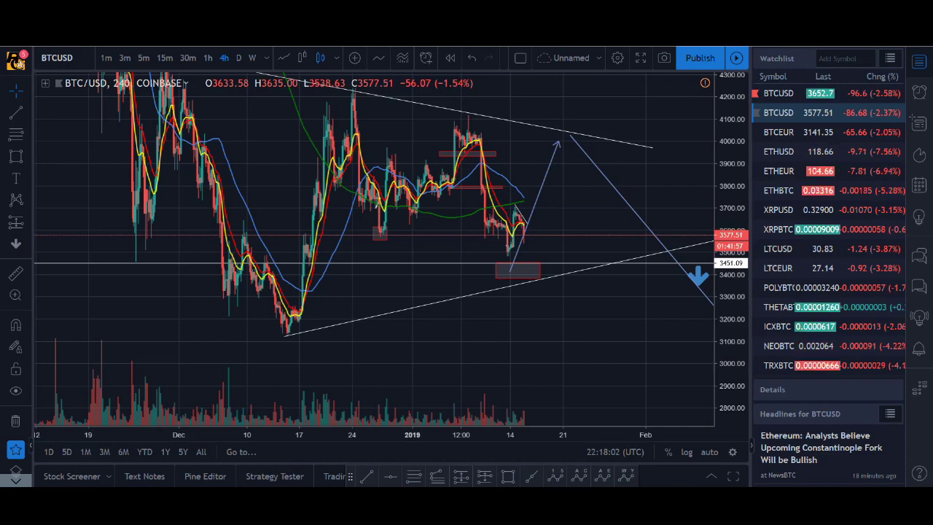
Step: Show the ETH/USD chart at the 5-minute interval and examine the latest price drop
{"action": "left_click", "coordinate": [773, 151]}
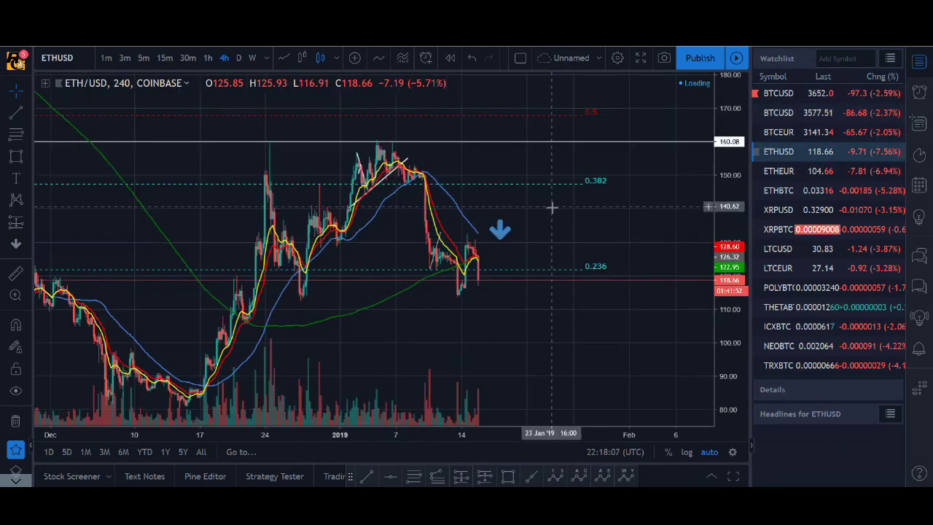
{"action": "left_click", "coordinate": [144, 58]}
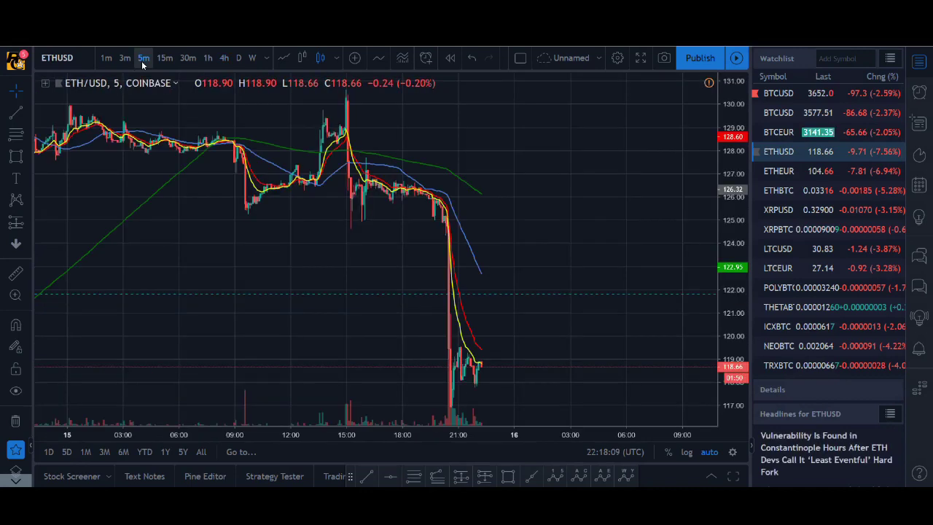
{"action": "scroll", "coordinate": [598, 258], "scroll_direction": "down", "scroll_amount": 4}
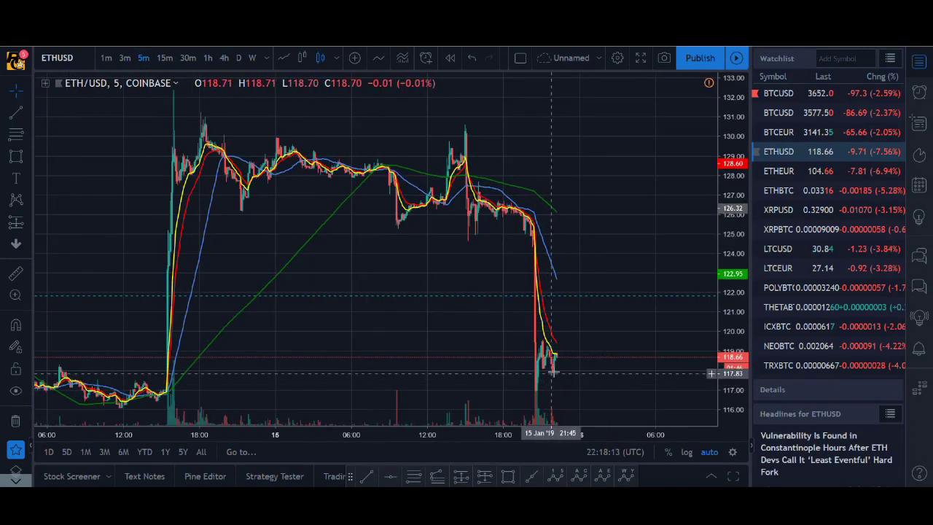
{"action": "scroll", "coordinate": [574, 375], "scroll_direction": "up", "scroll_amount": 2}
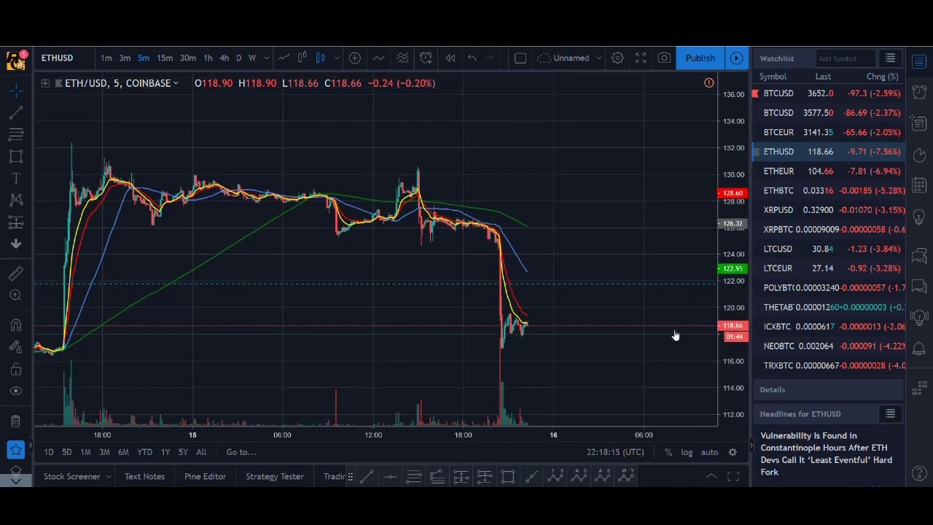
{"action": "scroll", "coordinate": [529, 350], "scroll_direction": "up", "scroll_amount": 3}
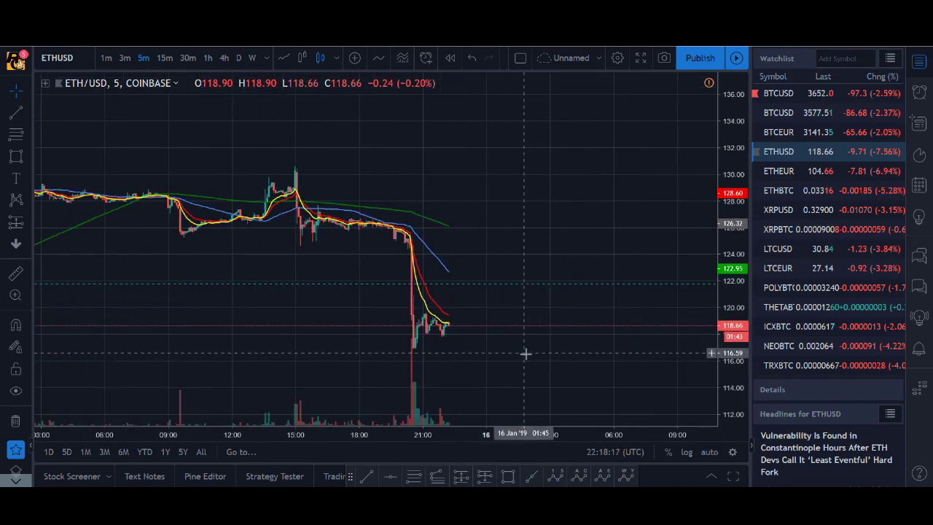
{"action": "left_click_drag", "start_coordinate": [476, 353], "coordinate": [511, 154]}
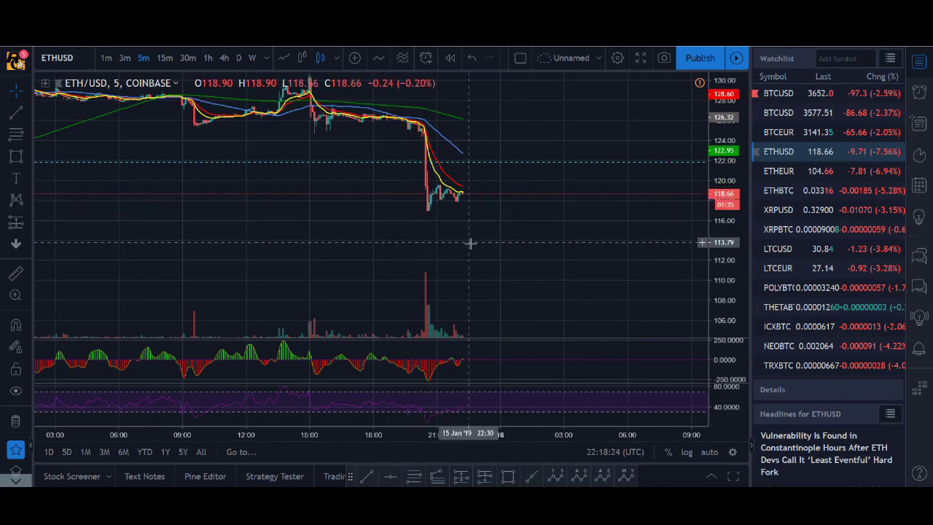
Step: Return to the BTC/USD chart and view recent price action at the 4-hour interval
{"action": "left_click", "coordinate": [795, 115]}
{"action": "scroll", "coordinate": [504, 207], "scroll_direction": "down", "scroll_amount": 8}
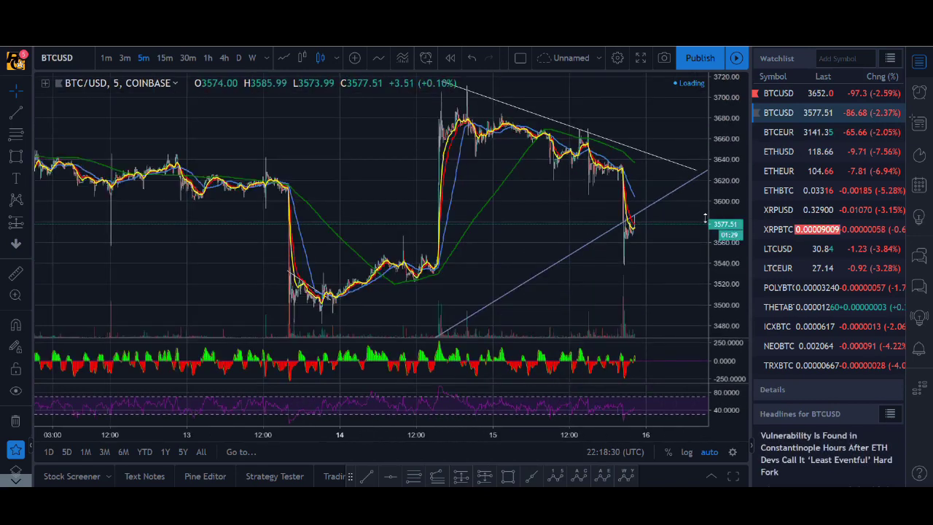
{"action": "scroll", "coordinate": [350, 133], "scroll_direction": "down", "scroll_amount": 5}
{"action": "left_click", "coordinate": [224, 58]}
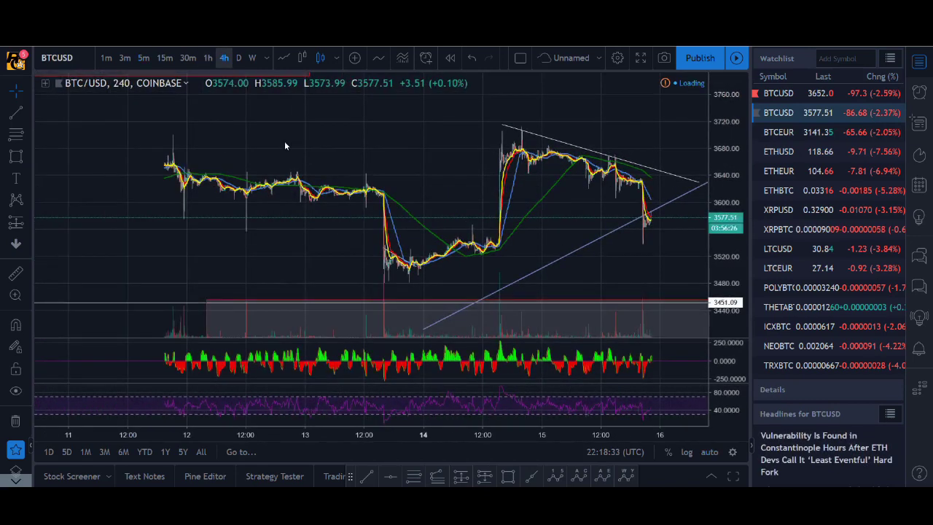
{"action": "scroll", "coordinate": [678, 295], "scroll_direction": "up", "scroll_amount": 6}
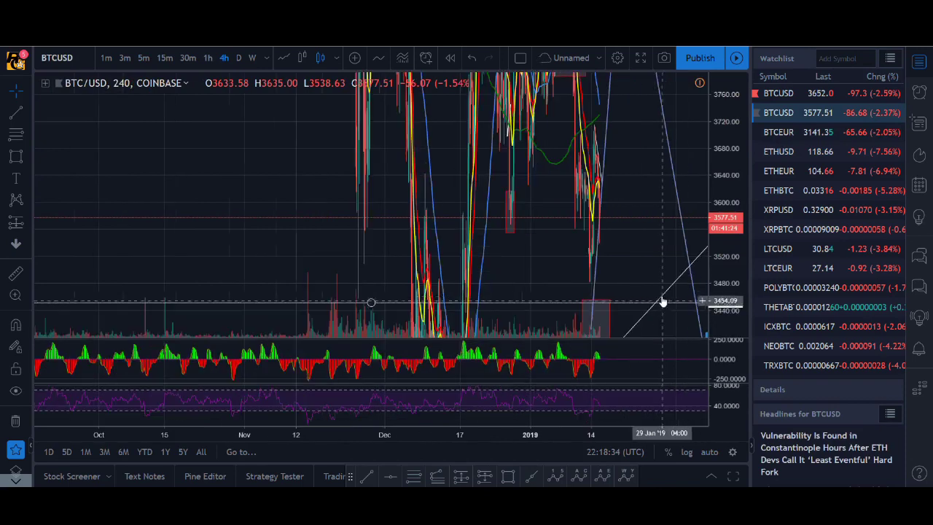
{"action": "scroll", "coordinate": [658, 291], "scroll_direction": "up", "scroll_amount": 2}
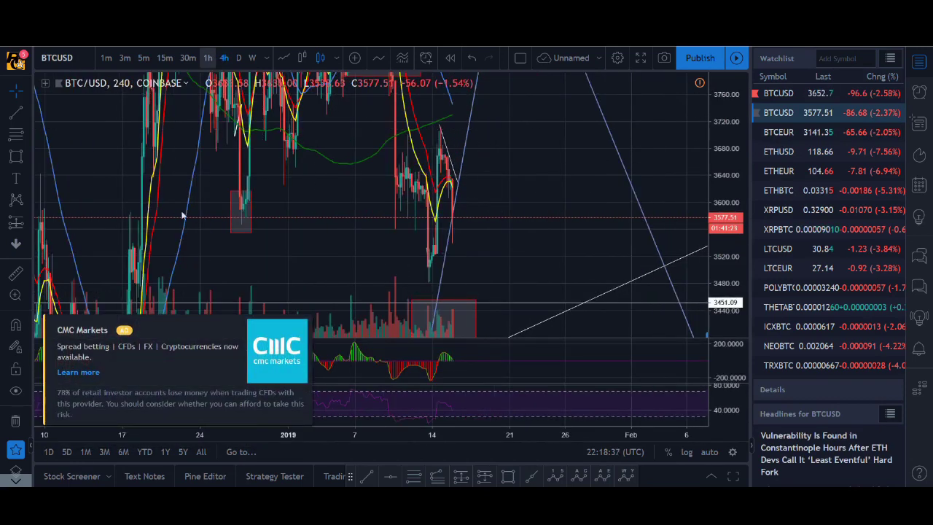
Step: Dismiss the advertisement and examine BTC/USD at the 1-hour interval around the rising trend line and the support zone
{"action": "left_click", "coordinate": [302, 324]}
{"action": "left_click", "coordinate": [664, 300]}
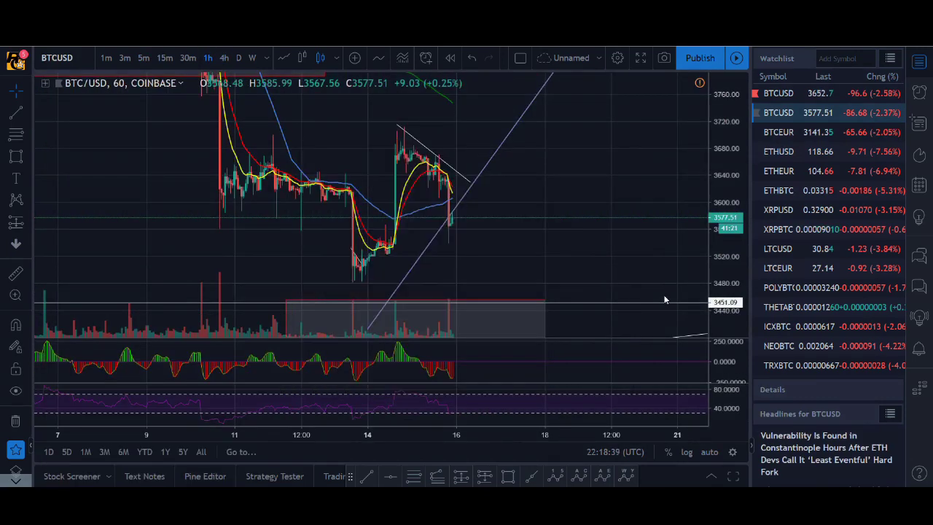
{"action": "scroll", "coordinate": [658, 299], "scroll_direction": "up", "scroll_amount": 1}
{"action": "left_click_drag", "start_coordinate": [658, 298], "coordinate": [625, 188]}
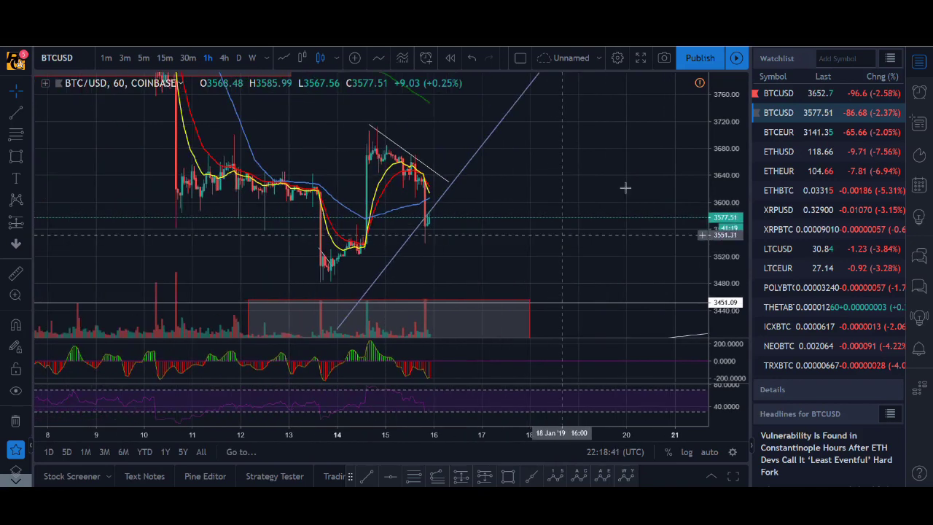
Step: Draw a Fibonacci retracement of the December rally, from the low at about 3118.66 up to about 4238.26
{"action": "scroll", "coordinate": [625, 188], "scroll_direction": "down", "scroll_amount": 4}
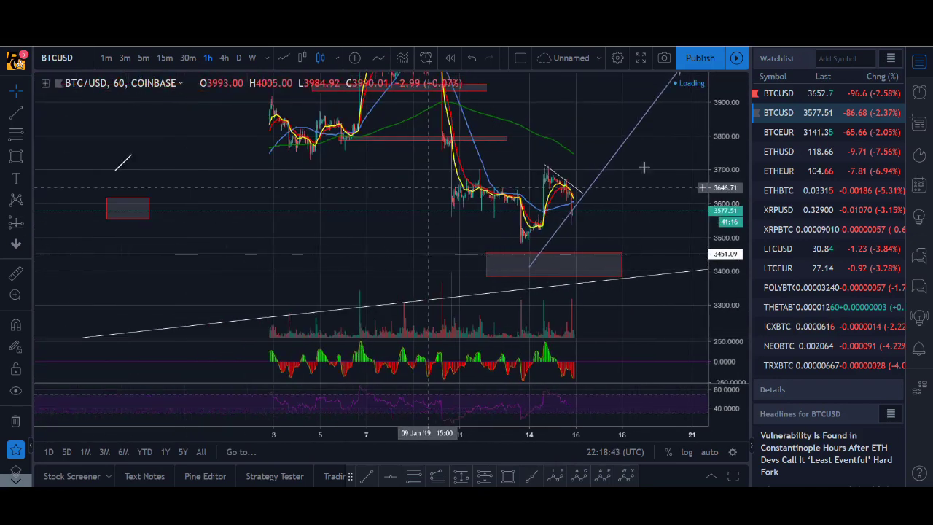
{"action": "scroll", "coordinate": [644, 168], "scroll_direction": "down", "scroll_amount": 3}
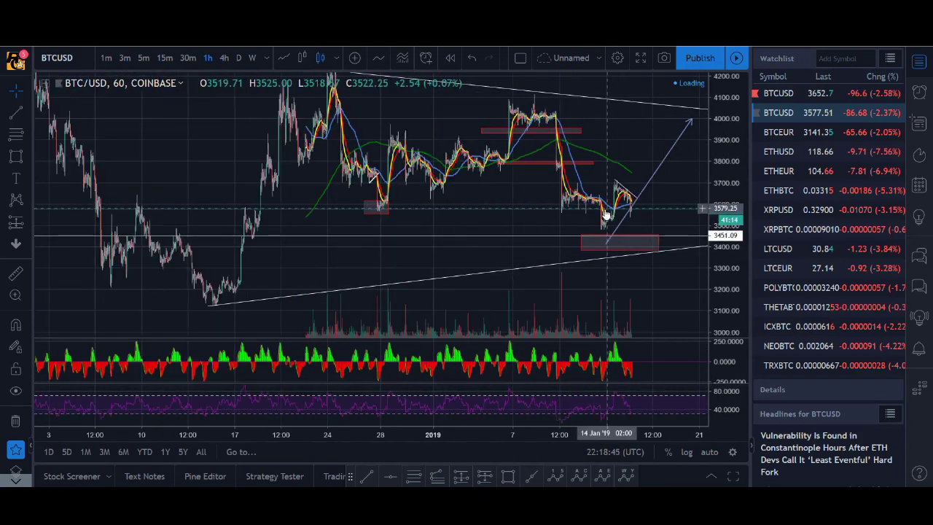
{"action": "scroll", "coordinate": [619, 275], "scroll_direction": "down", "scroll_amount": 2}
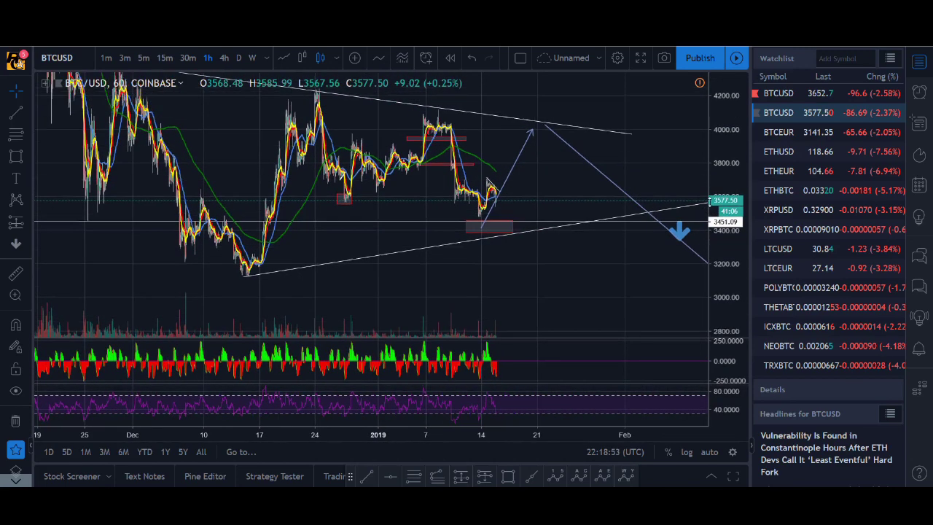
{"action": "left_click", "coordinate": [15, 136]}
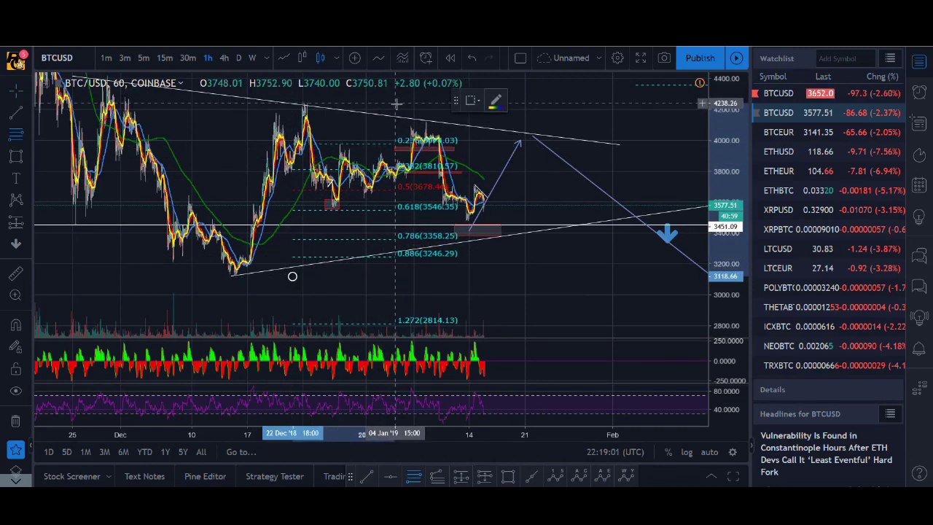
{"action": "left_click", "coordinate": [396, 105]}
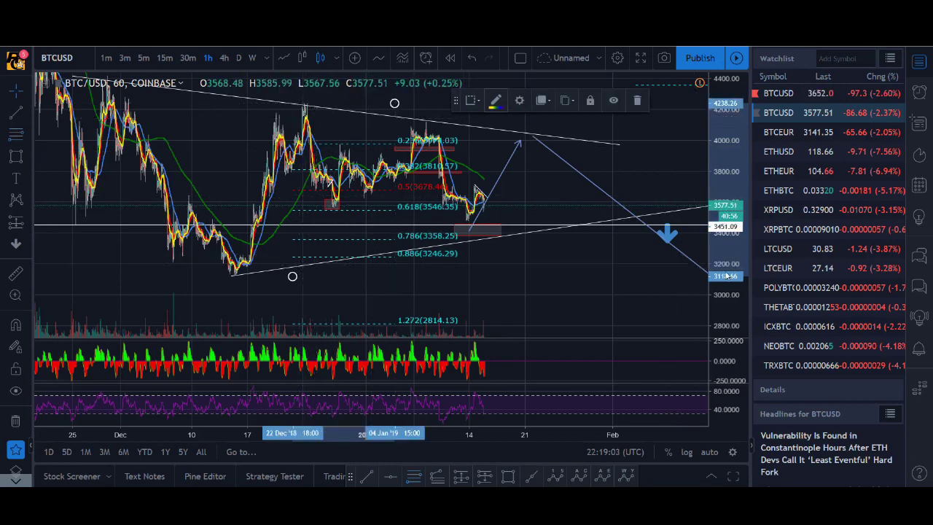
Step: Raise the December rally retracement's upper end to about 4255.72, just above the 24 December peak
{"action": "left_click_drag", "start_coordinate": [721, 229], "coordinate": [720, 248]}
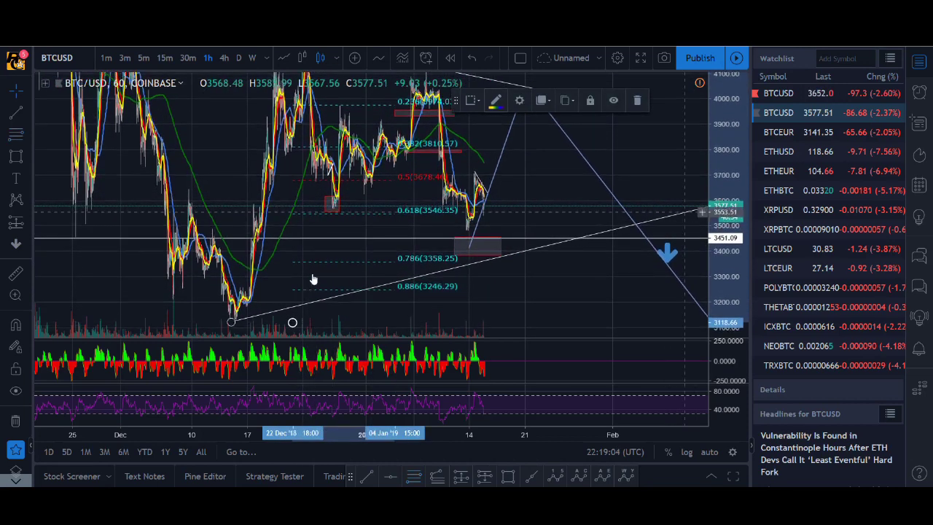
{"action": "left_click_drag", "start_coordinate": [720, 204], "coordinate": [720, 186]}
{"action": "left_click_drag", "start_coordinate": [395, 115], "coordinate": [402, 113]}
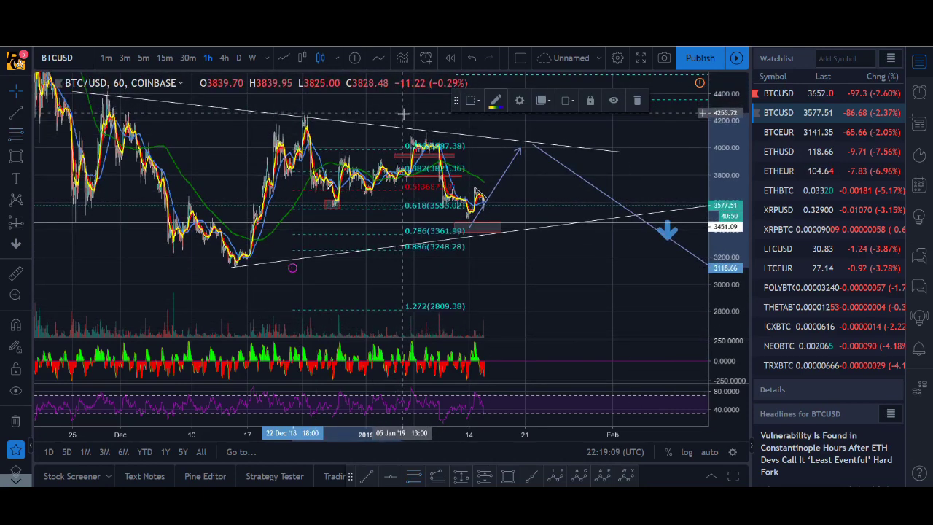
Step: Draw a second Fibonacci retracement for the AB drop, from about 4242.34 down to about 3546.53, beside the latest candles
{"action": "left_click", "coordinate": [349, 299]}
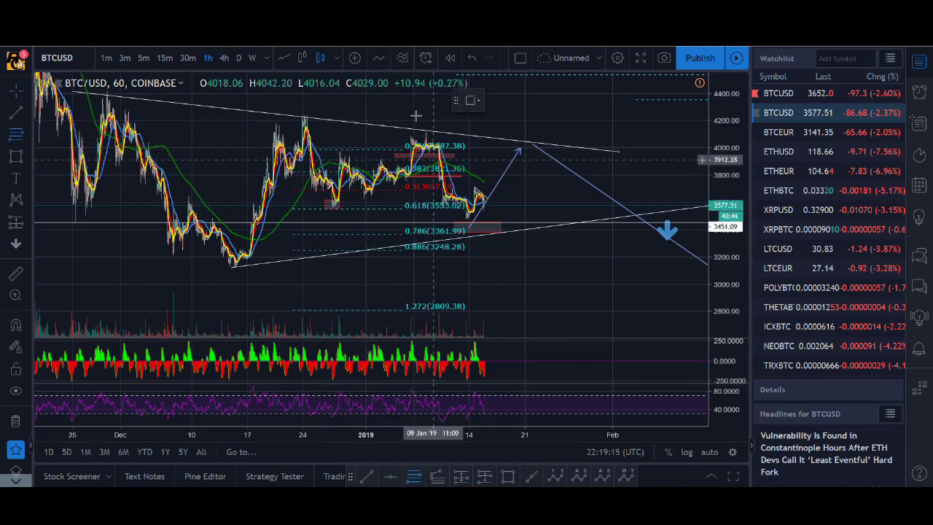
{"action": "left_click", "coordinate": [524, 115]}
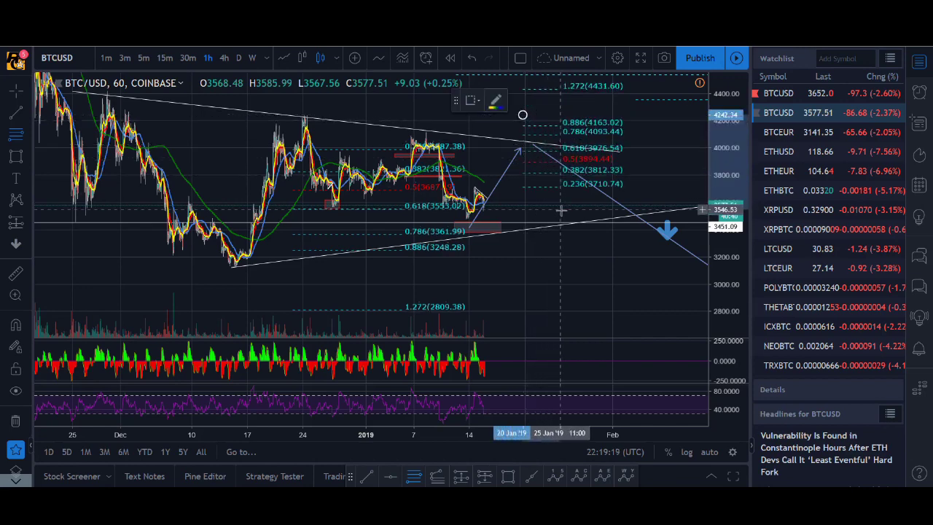
{"action": "left_click", "coordinate": [534, 227]}
Step: Limit the December rally retracement to its 0.618 level only
{"action": "right_click", "coordinate": [453, 285]}
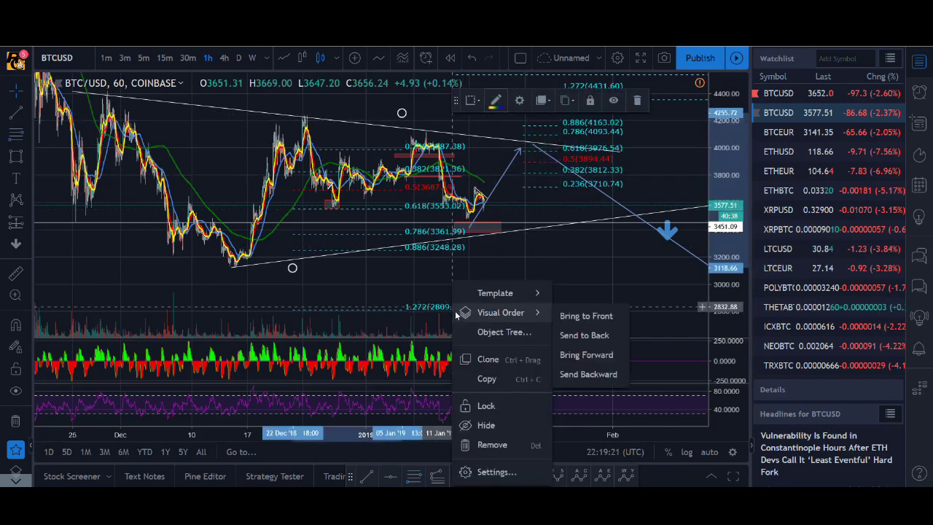
{"action": "left_click", "coordinate": [490, 471]}
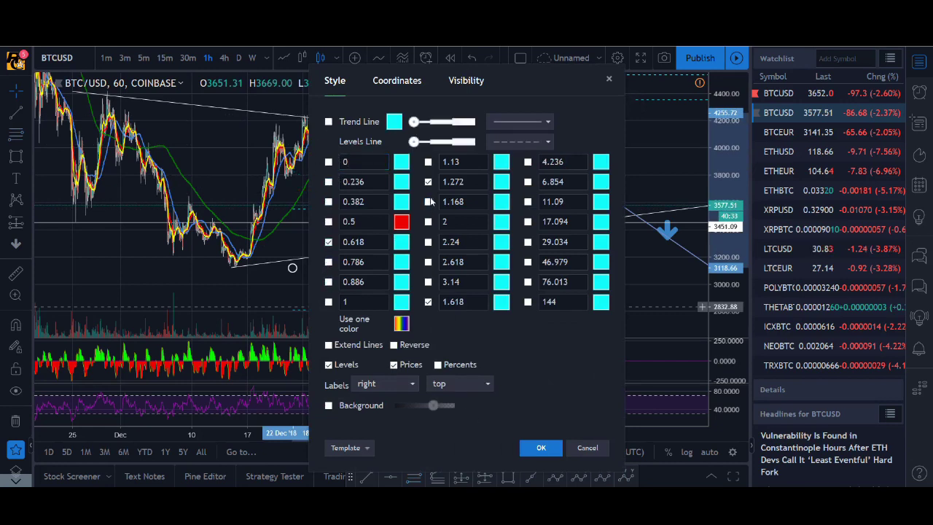
{"action": "left_click", "coordinate": [531, 451]}
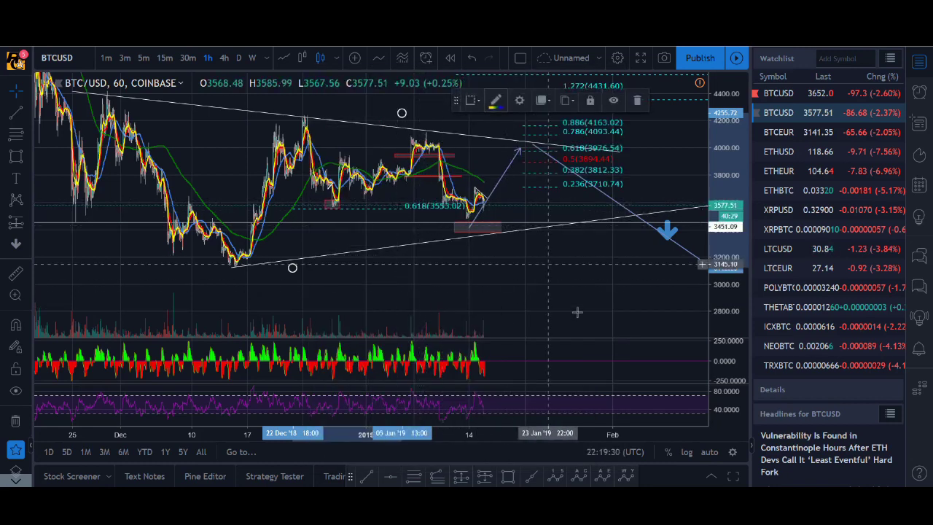
Step: Shift the AB retracement's upper end to 15 January at about 4243.55 and adjust its lower end to about 3547.38
{"action": "mouse_move", "coordinate": [567, 292]}
{"action": "left_mouse_down"}
{"action": "mouse_move", "coordinate": [573, 267]}
{"action": "mouse_move", "coordinate": [523, 302]}
{"action": "mouse_move", "coordinate": [524, 199]}
{"action": "left_mouse_up"}
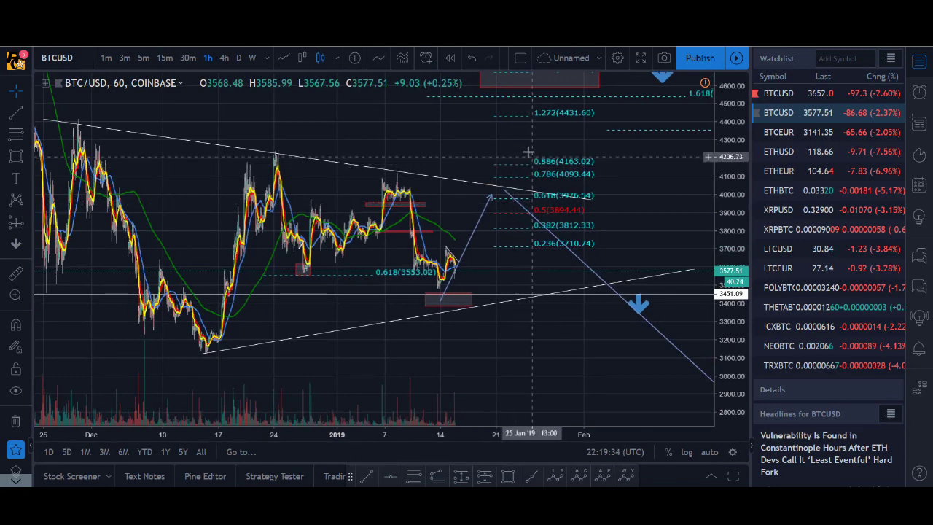
{"action": "left_click", "coordinate": [492, 151]}
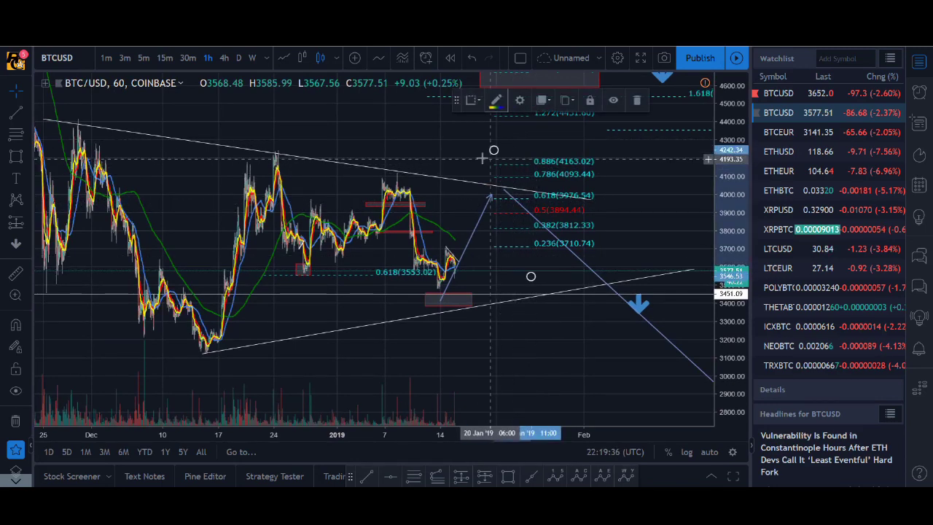
{"action": "left_click_drag", "start_coordinate": [491, 155], "coordinate": [455, 150]}
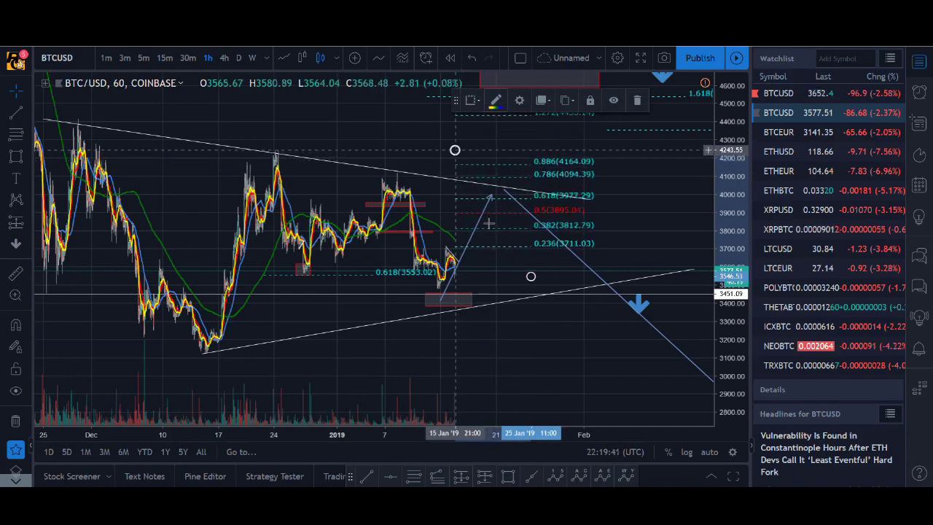
{"action": "left_click_drag", "start_coordinate": [531, 278], "coordinate": [531, 276]}
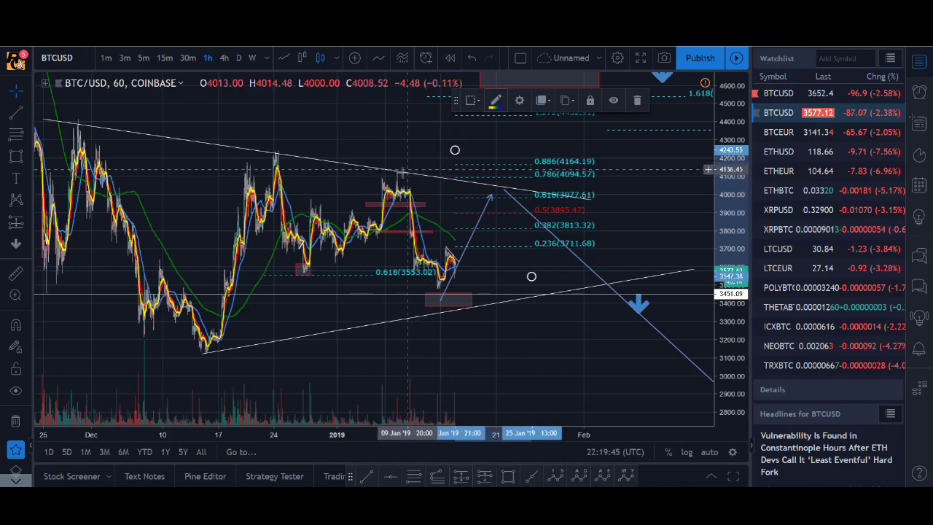
Step: Mark the C point zone with a small rectangle around 8–10 January, between about 4113 and 4153
{"action": "left_click", "coordinate": [16, 157]}
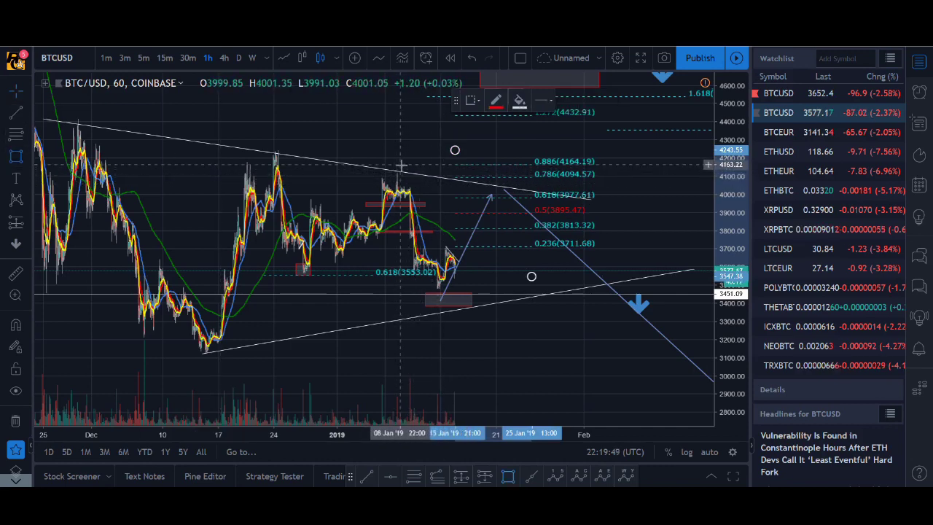
{"action": "left_click", "coordinate": [409, 170]}
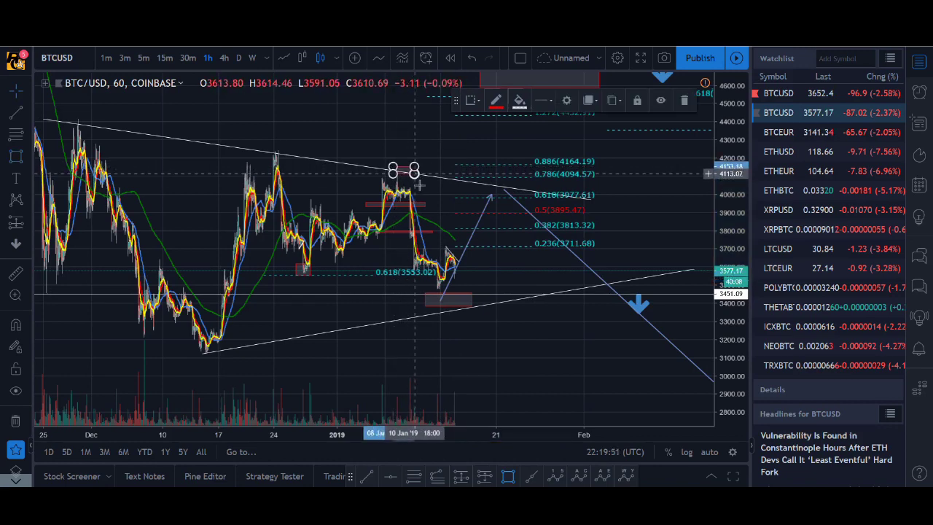
{"action": "scroll", "coordinate": [387, 206], "scroll_direction": "down", "scroll_amount": 1}
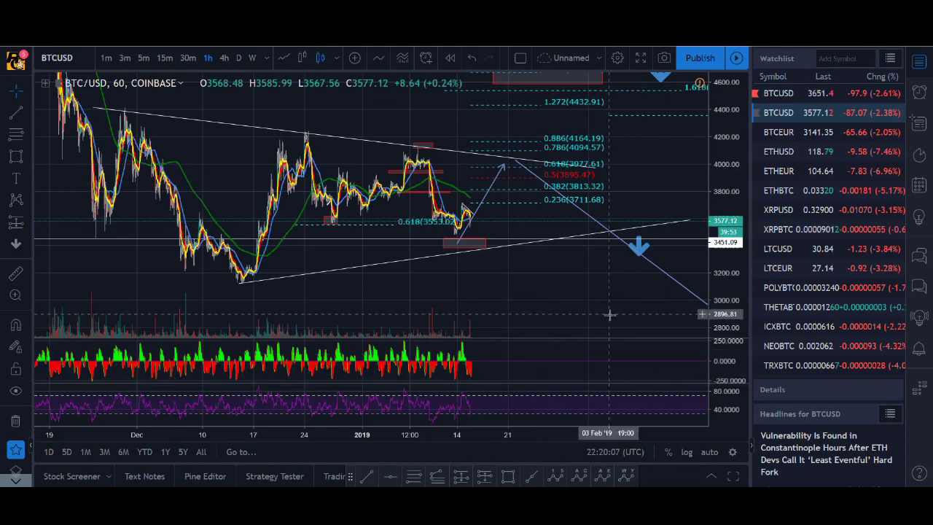
{"action": "left_click_drag", "start_coordinate": [558, 264], "coordinate": [541, 248]}
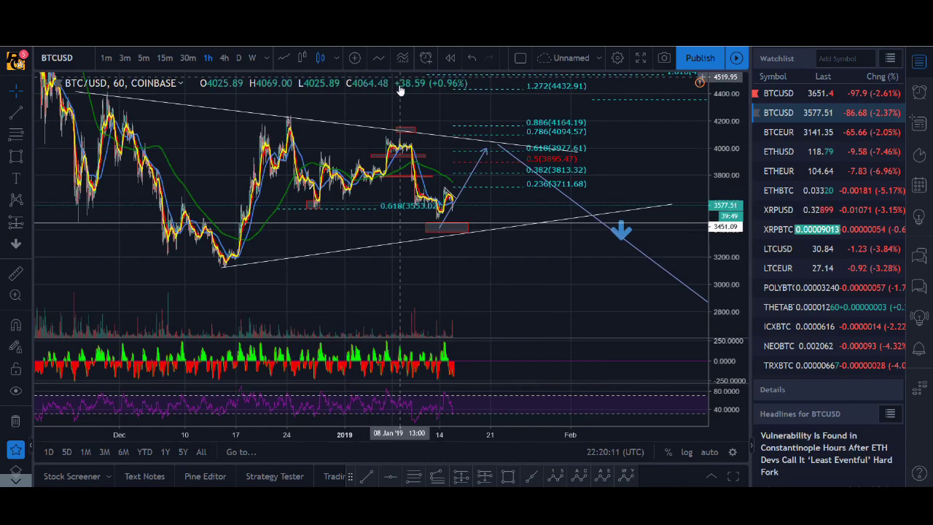
Step: Review the Gartley rules in the Photos image, move it off the chart and examine the BTC/USD support zone
{"action": "key", "text": "alt+Tab"}
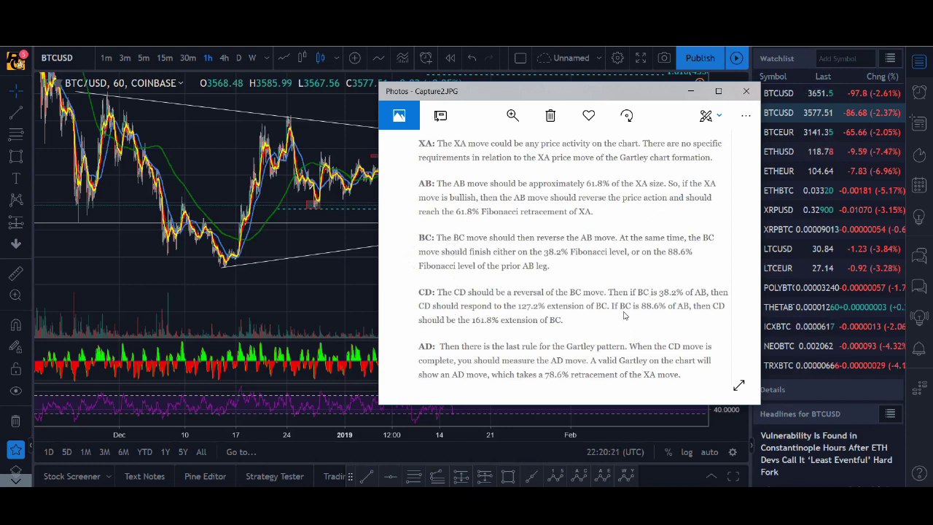
{"action": "left_click_drag", "start_coordinate": [590, 98], "coordinate": [932, 138]}
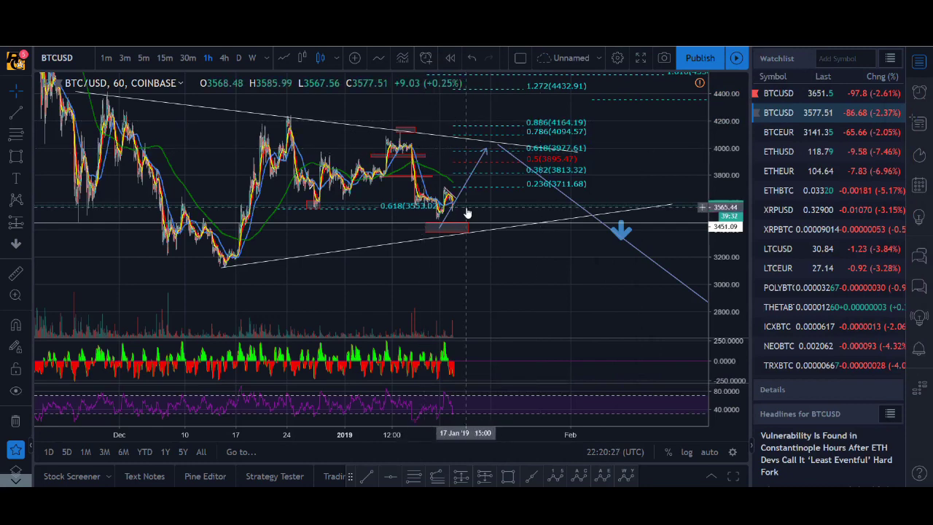
{"action": "scroll", "coordinate": [466, 219], "scroll_direction": "up", "scroll_amount": 4}
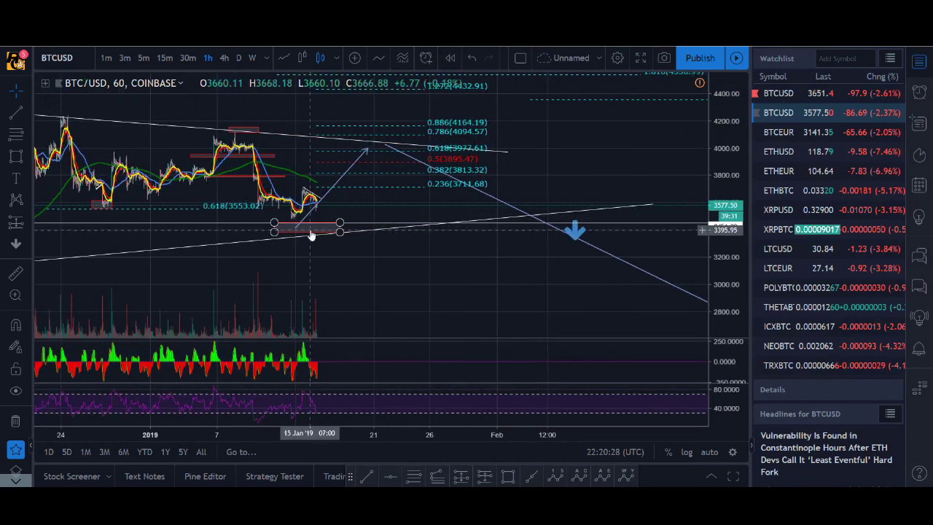
{"action": "scroll", "coordinate": [313, 233], "scroll_direction": "down", "scroll_amount": 3}
Step: Add the 0.786 level to the December rally retracement and check it against the highlighted support rectangle
{"action": "double_click", "coordinate": [407, 209]}
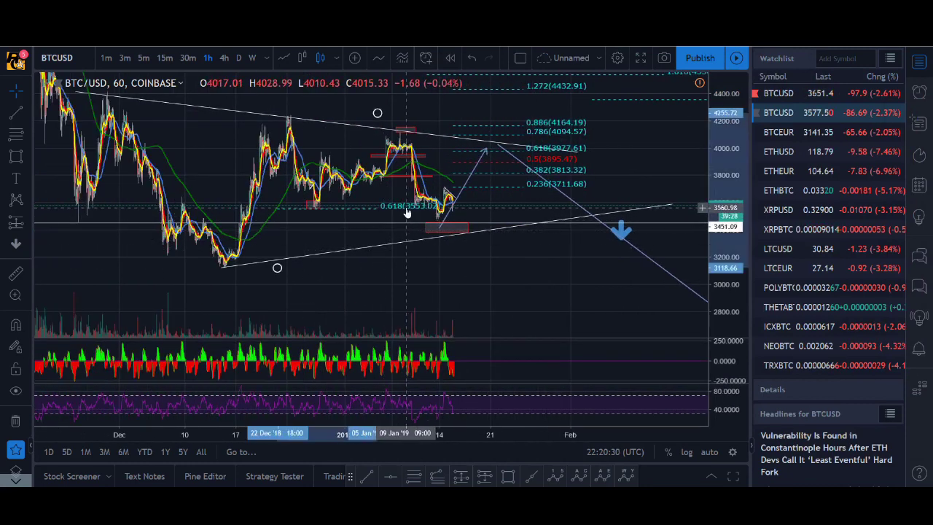
{"action": "left_click", "coordinate": [404, 206]}
{"action": "left_click", "coordinate": [413, 233]}
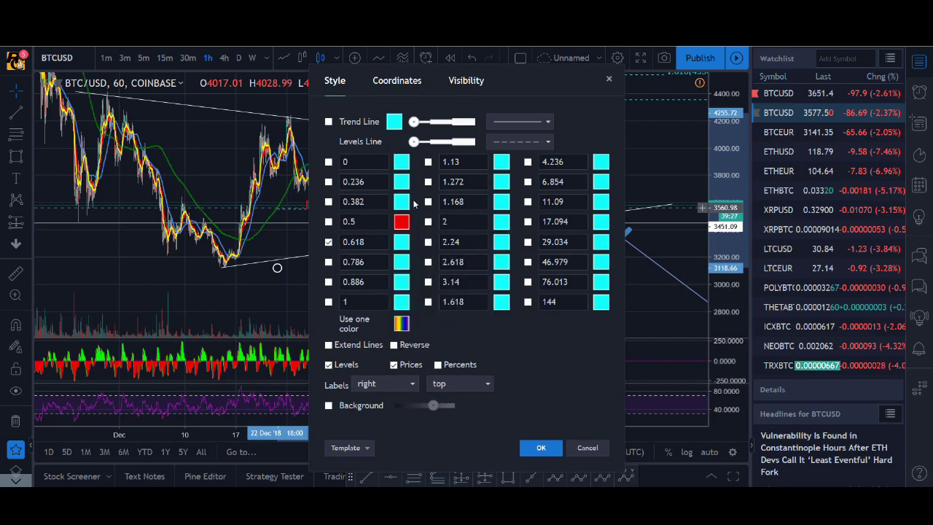
{"action": "left_click", "coordinate": [541, 449]}
{"action": "scroll", "coordinate": [468, 245], "scroll_direction": "up", "scroll_amount": 3}
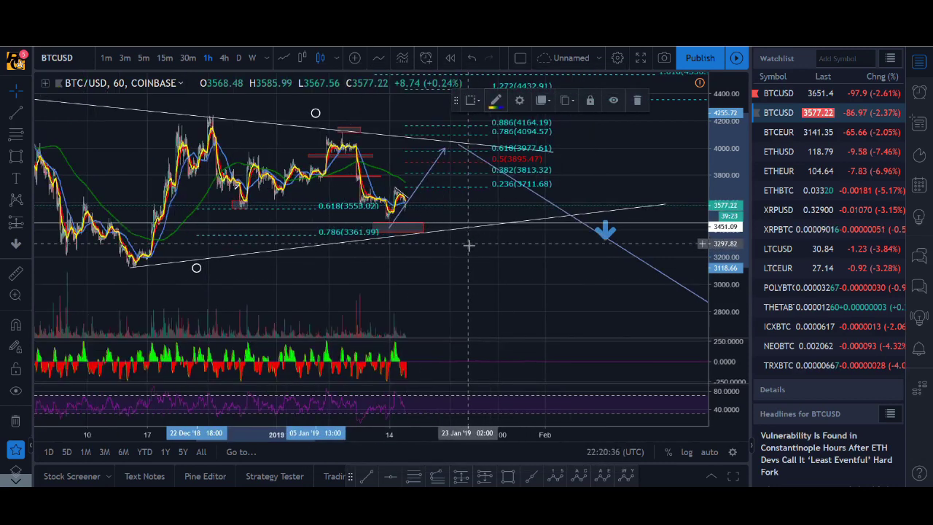
{"action": "left_click", "coordinate": [384, 234]}
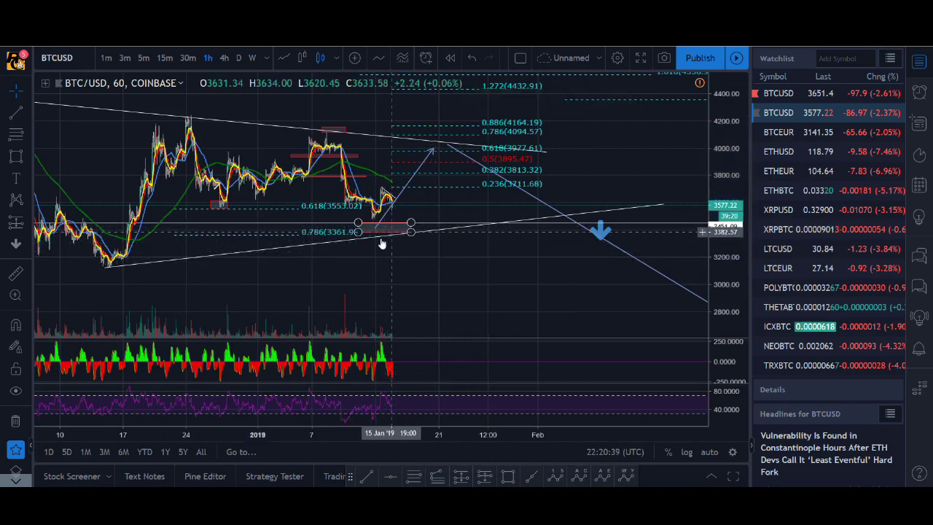
{"action": "left_click", "coordinate": [344, 248]}
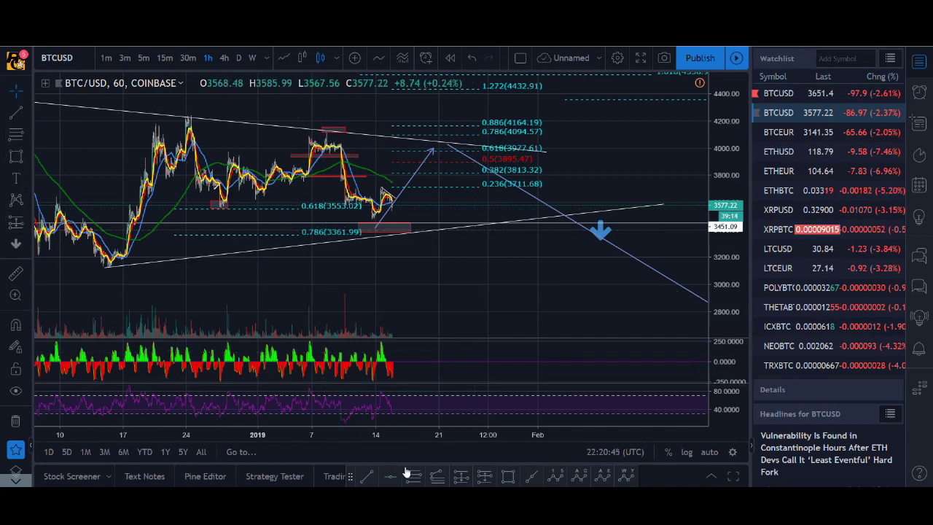
Step: Draw a trend-based Fibonacci extension from about 4247.87 to 3543.14, projected from the C point at about 4127.44
{"action": "left_click", "coordinate": [436, 478]}
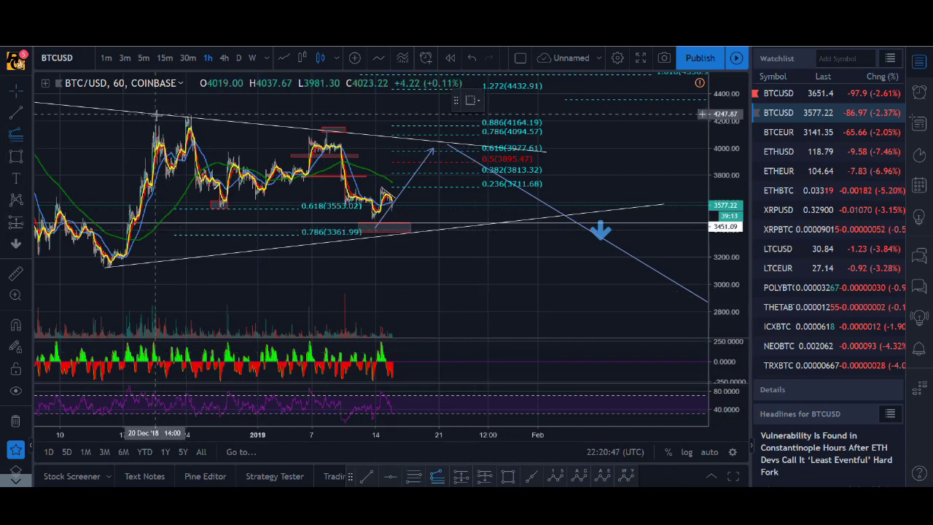
{"action": "left_click", "coordinate": [155, 114]}
{"action": "left_click", "coordinate": [247, 210]}
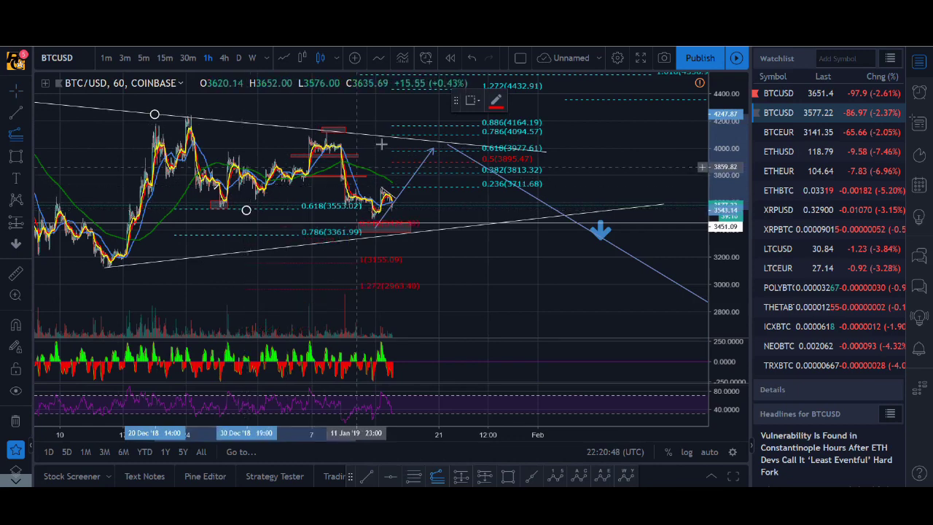
{"action": "left_click", "coordinate": [419, 130]}
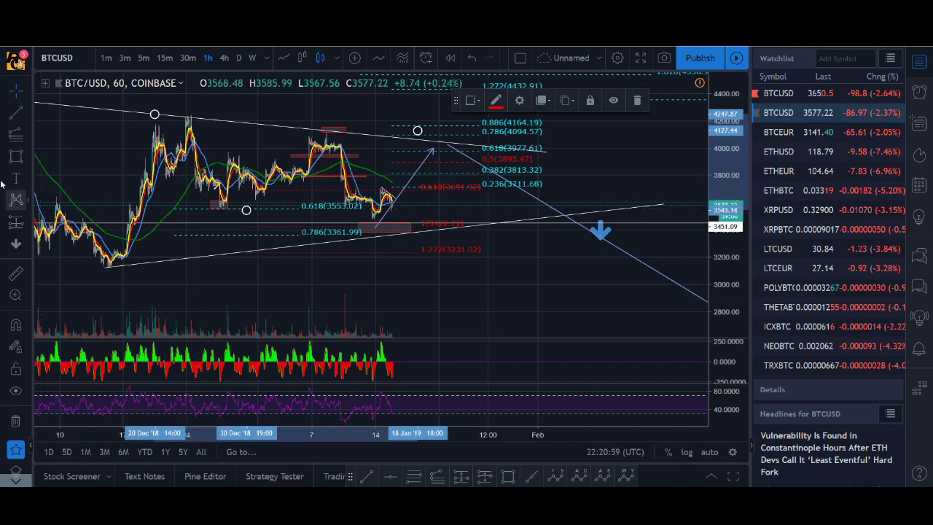
Step: Draw a Fibonacci retracement from about 3556.52 on 1 January up to about 4109.60 and show only its 1.272 level
{"action": "left_click", "coordinate": [414, 476]}
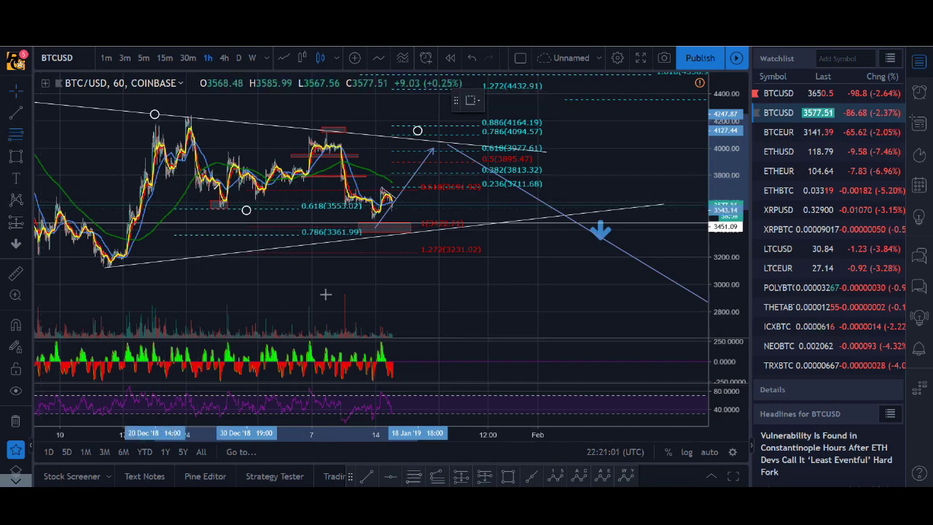
{"action": "left_click", "coordinate": [264, 209]}
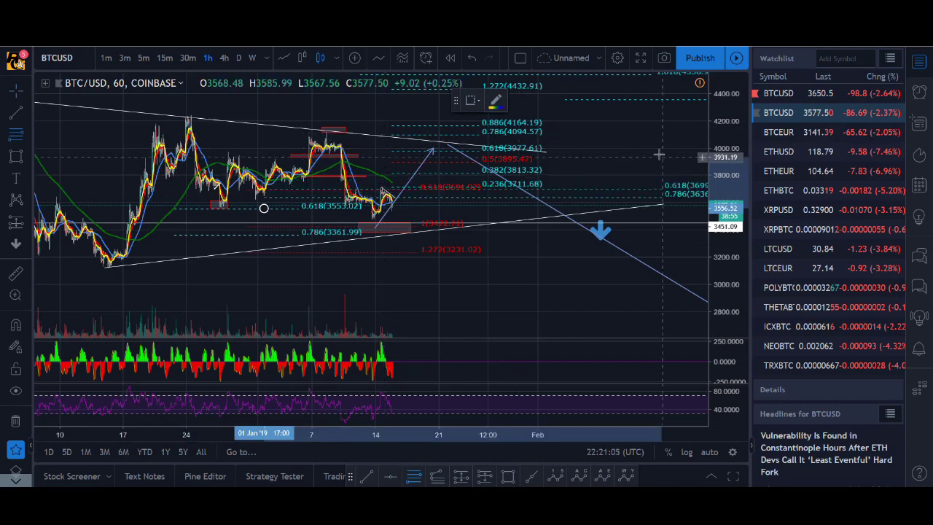
{"action": "left_click", "coordinate": [648, 134]}
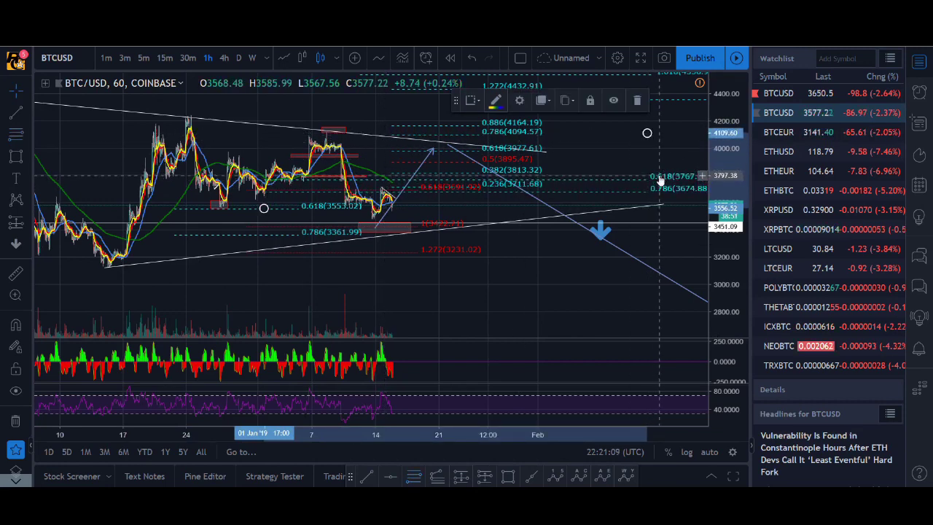
{"action": "double_click", "coordinate": [611, 212]}
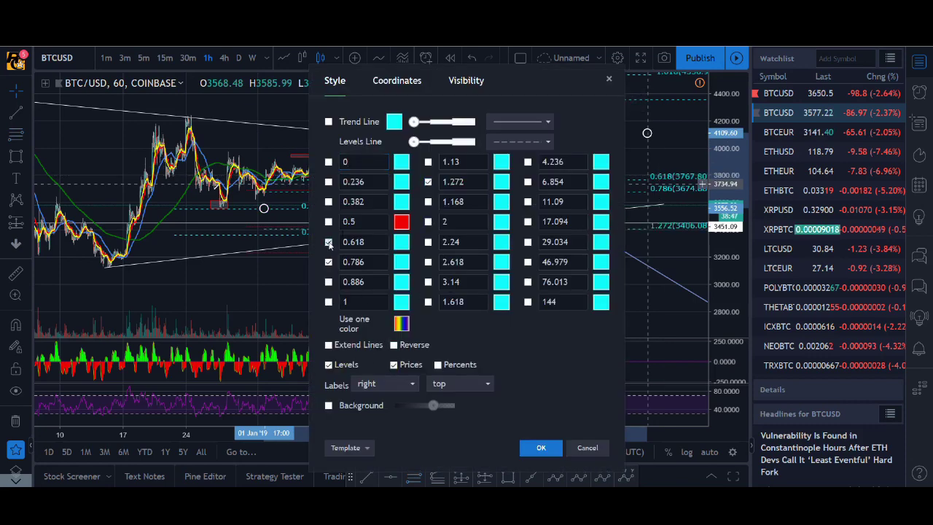
{"action": "left_click", "coordinate": [542, 449]}
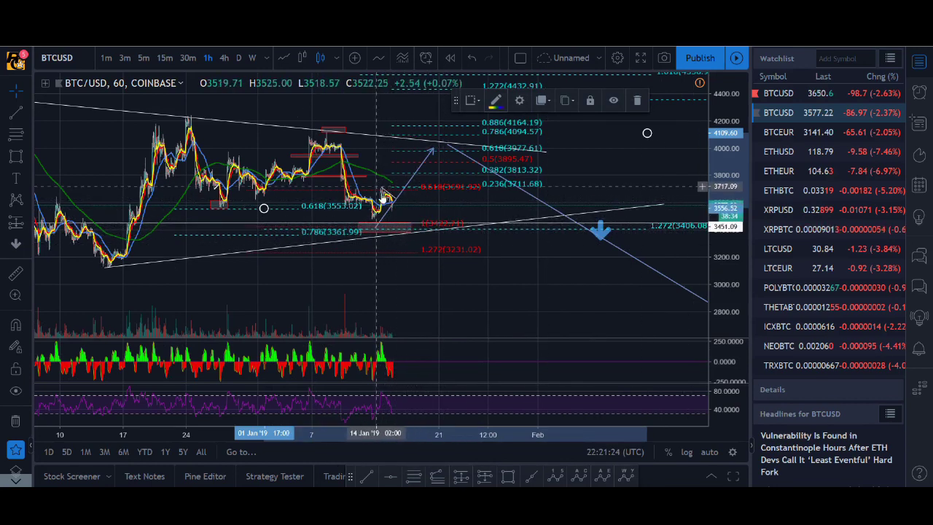
Step: Examine the BTC/USD support zone around the highlighted rectangle, where the 0.786 and 1.272 Fibonacci levels meet the rising trendline
{"action": "scroll", "coordinate": [394, 219], "scroll_direction": "up", "scroll_amount": 2}
{"action": "scroll", "coordinate": [399, 216], "scroll_direction": "up", "scroll_amount": 3}
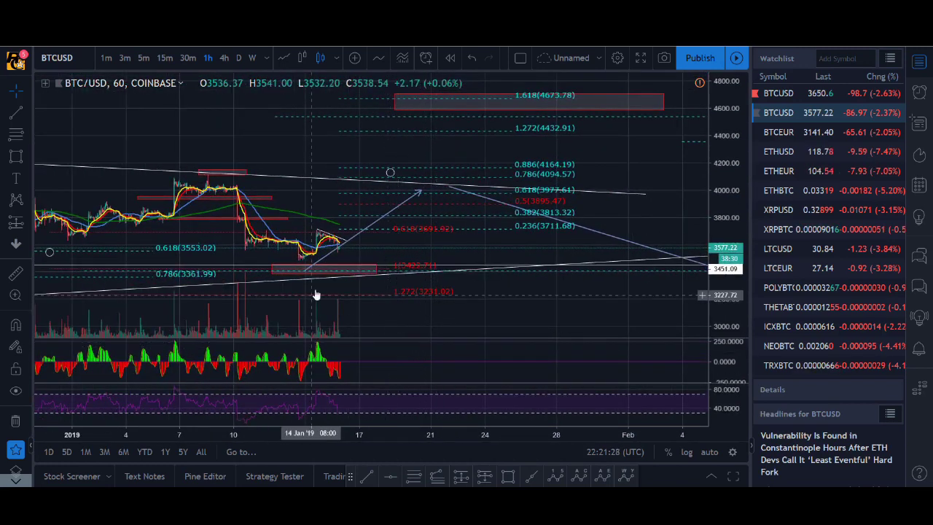
{"action": "scroll", "coordinate": [352, 276], "scroll_direction": "down", "scroll_amount": 3}
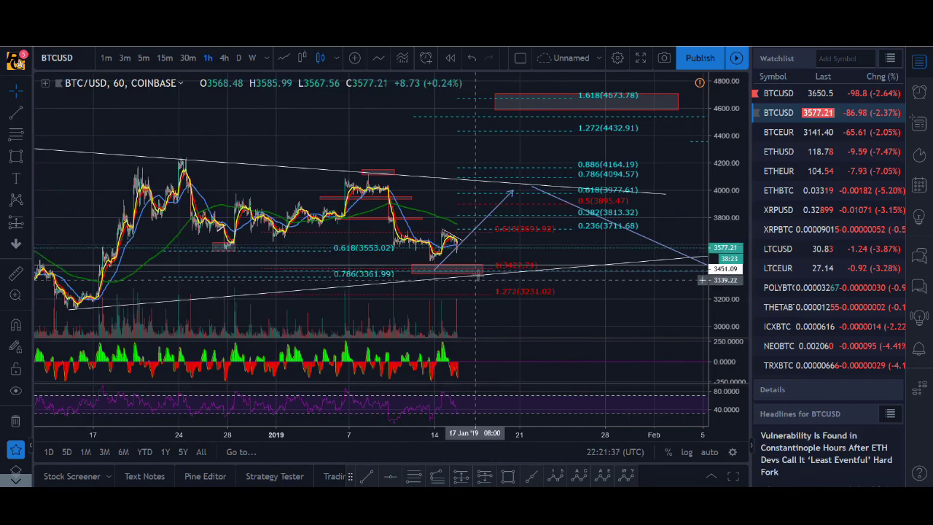
{"action": "scroll", "coordinate": [484, 266], "scroll_direction": "down", "scroll_amount": 2}
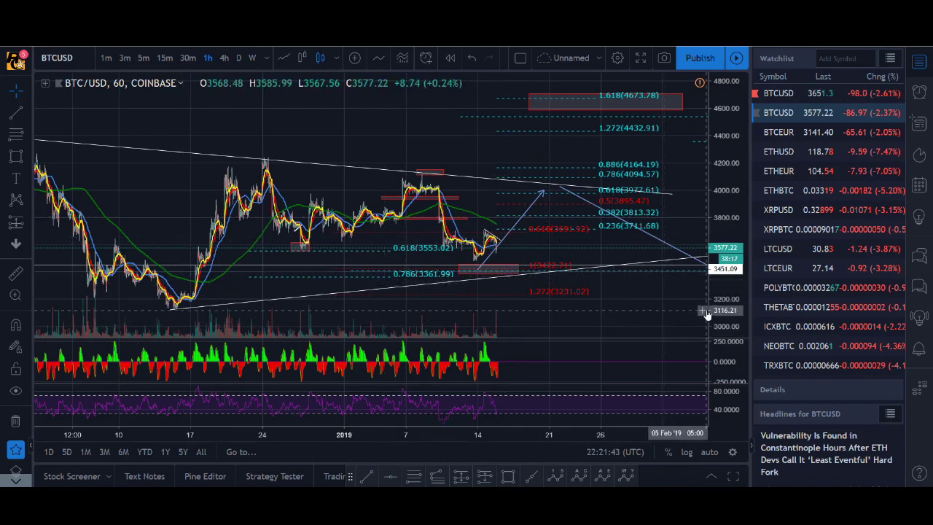
{"action": "left_click_drag", "start_coordinate": [719, 292], "coordinate": [719, 255]}
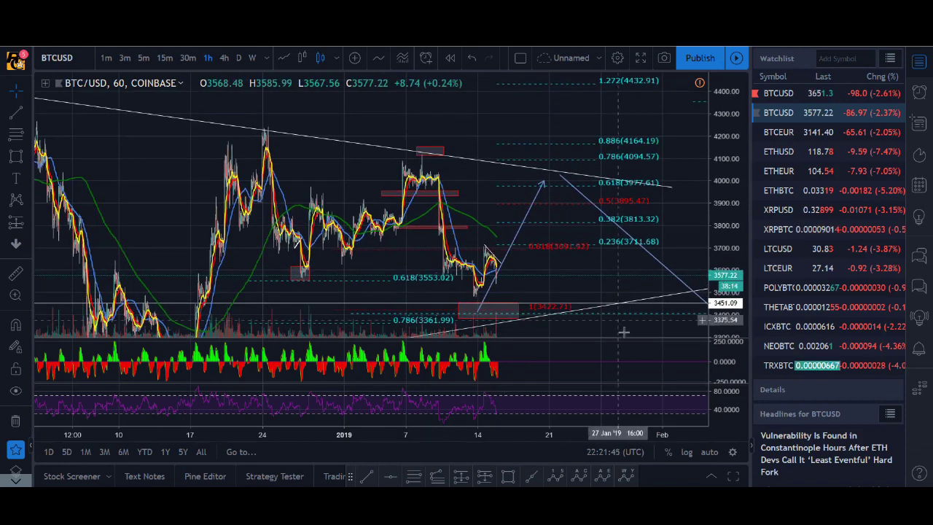
{"action": "scroll", "coordinate": [657, 255], "scroll_direction": "down", "scroll_amount": 2}
{"action": "scroll", "coordinate": [664, 255], "scroll_direction": "up", "scroll_amount": 2}
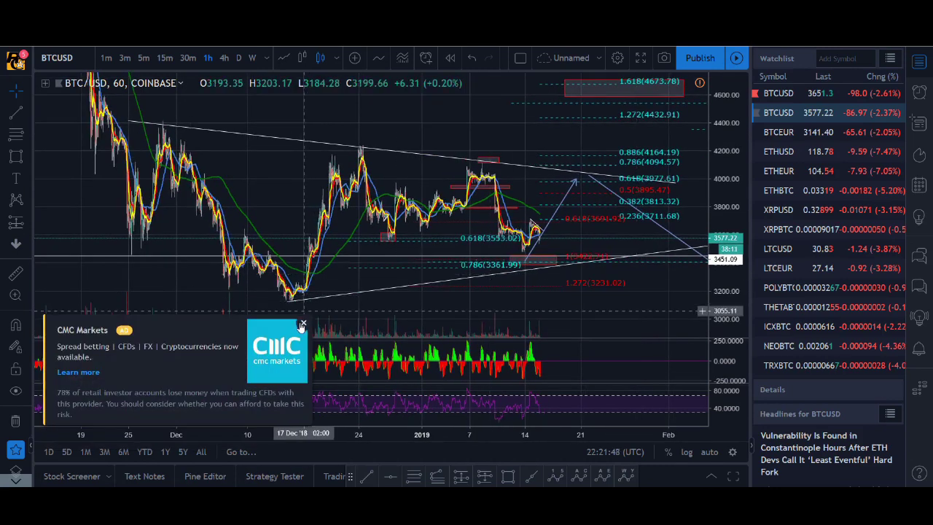
{"action": "left_click", "coordinate": [348, 302]}
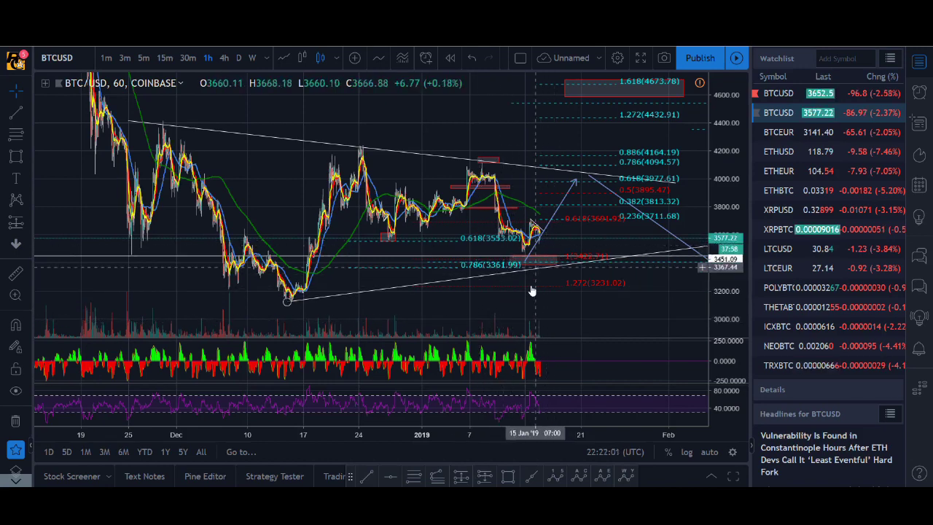
{"action": "scroll", "coordinate": [589, 312], "scroll_direction": "down", "scroll_amount": 1}
{"action": "scroll", "coordinate": [590, 312], "scroll_direction": "up", "scroll_amount": 1}
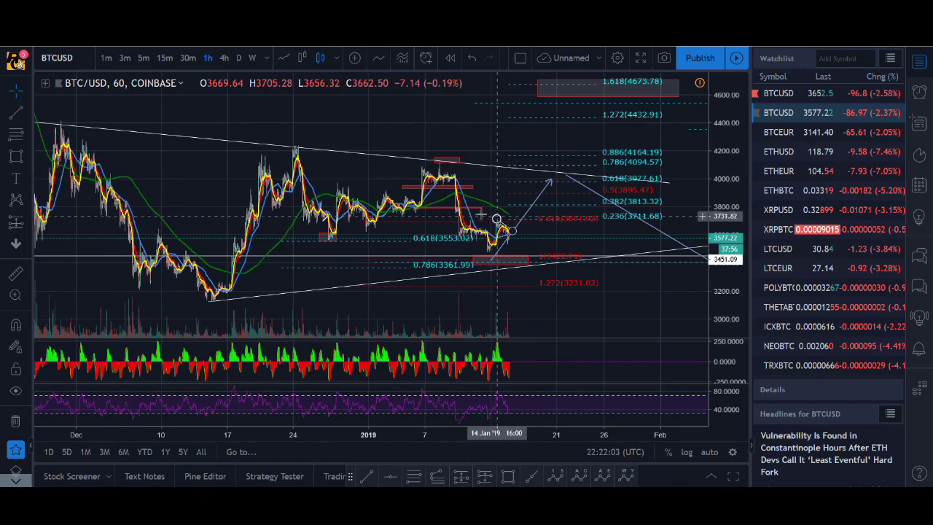
Step: Delete the thin red rectangle around 3940 below the C point zone
{"action": "left_click", "coordinate": [456, 188]}
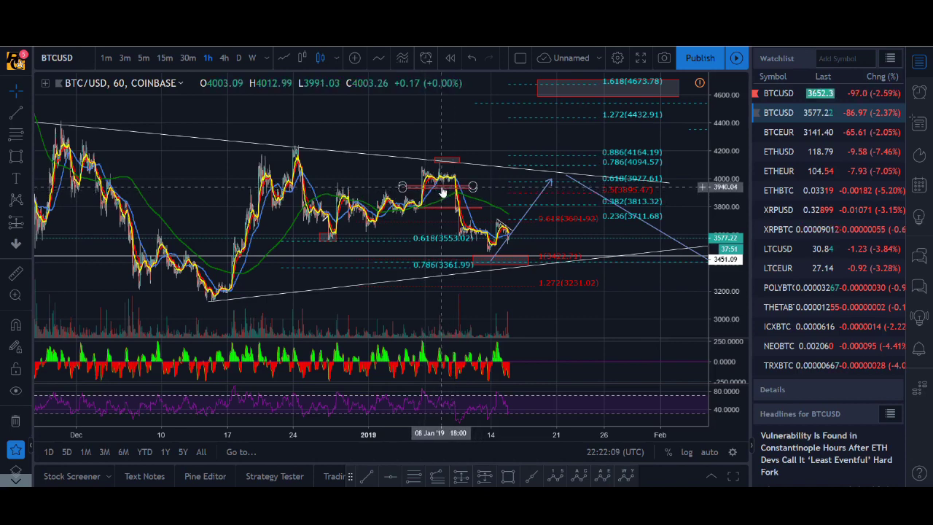
{"action": "left_click", "coordinate": [442, 189]}
{"action": "key", "text": "Delete"}
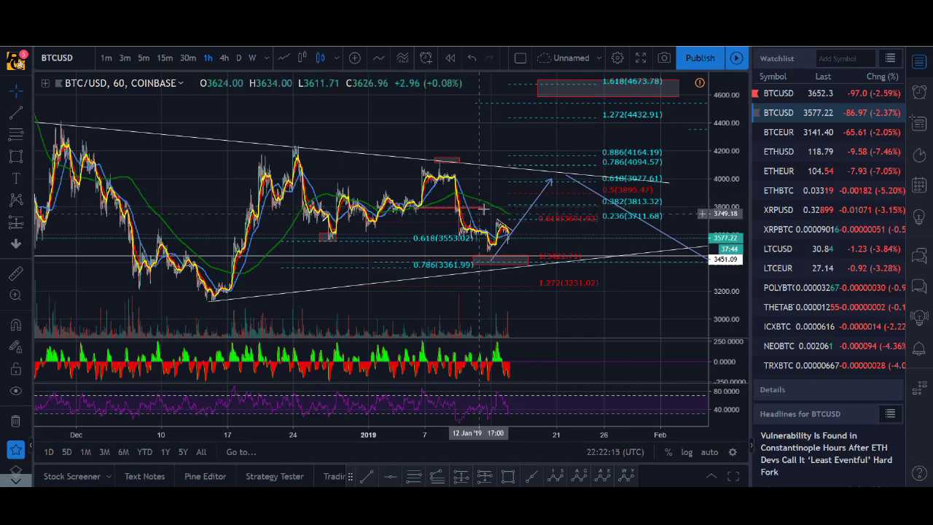
{"action": "left_click", "coordinate": [14, 133]}
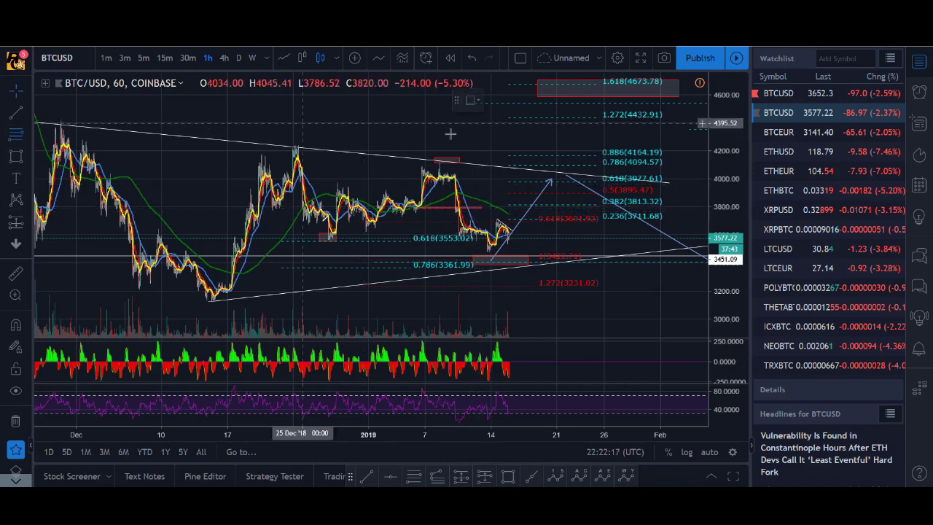
{"action": "left_click", "coordinate": [412, 154]}
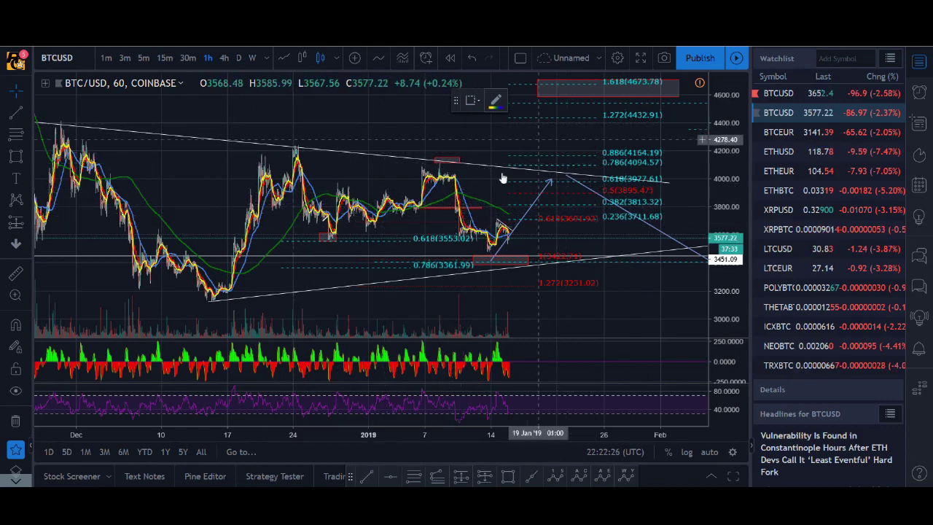
{"action": "scroll", "coordinate": [452, 193], "scroll_direction": "down", "scroll_amount": 1}
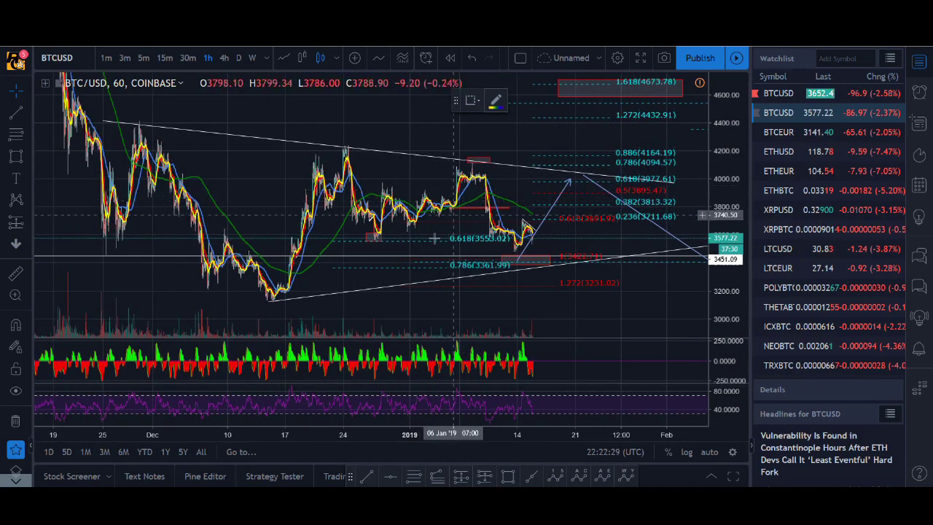
Step: Draw a Fibonacci retracement from about 4230.68 at the A high down to about 3393.47, showing only the 1.272 and 1.618 levels
{"action": "left_click", "coordinate": [17, 138]}
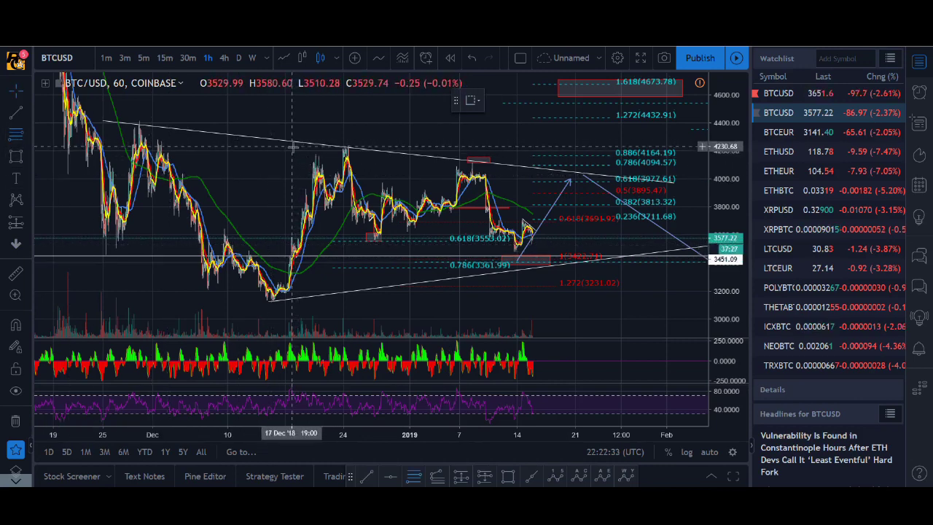
{"action": "left_click", "coordinate": [291, 147]}
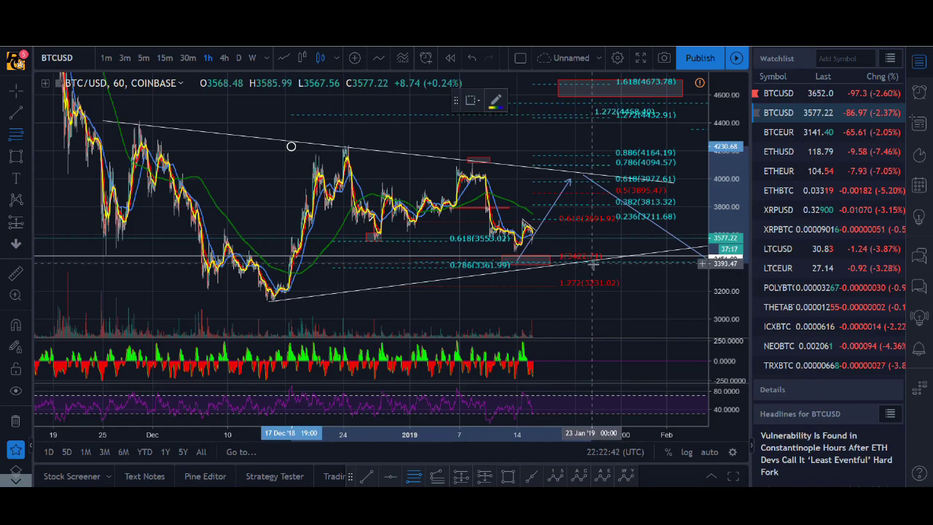
{"action": "left_click", "coordinate": [593, 264]}
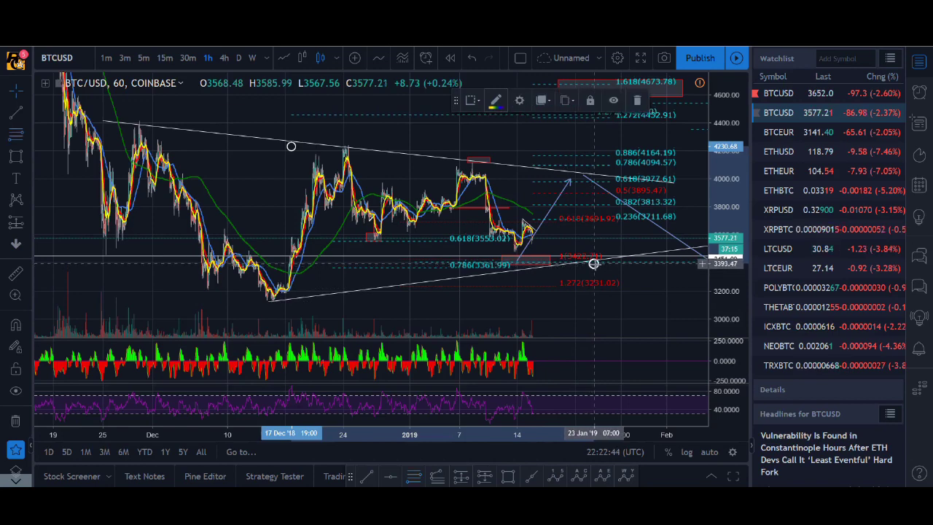
{"action": "double_click", "coordinate": [593, 264]}
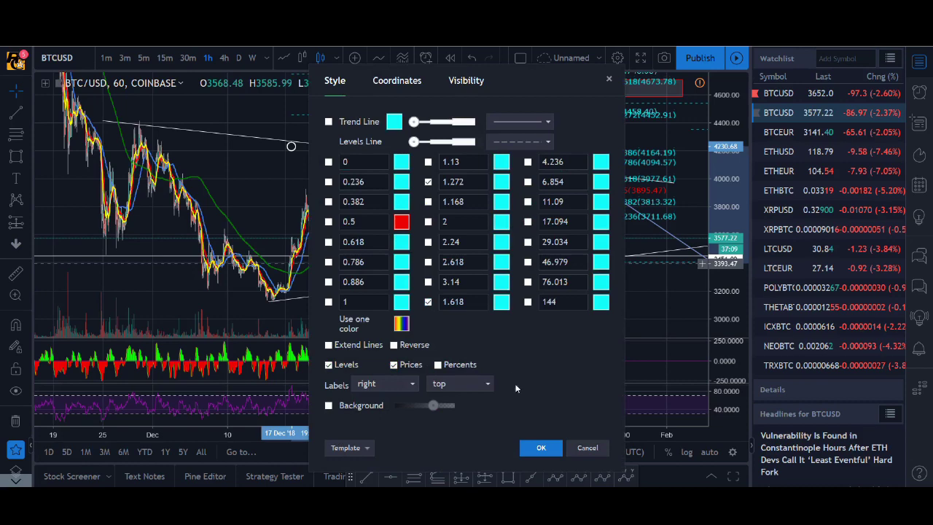
{"action": "left_click", "coordinate": [537, 447]}
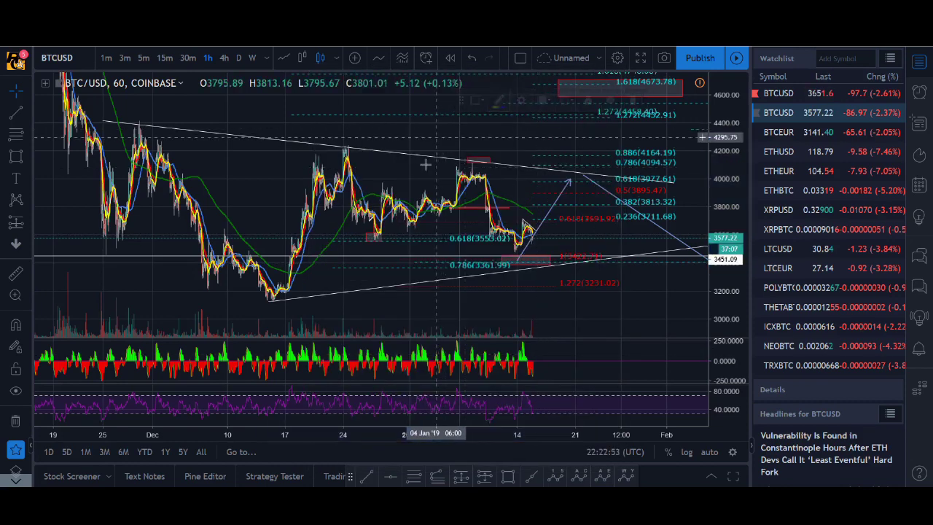
Step: Examine the 1.272 and 1.618 targets above price and compare them with the E point in the Photos Gartley diagram
{"action": "left_click", "coordinate": [583, 155]}
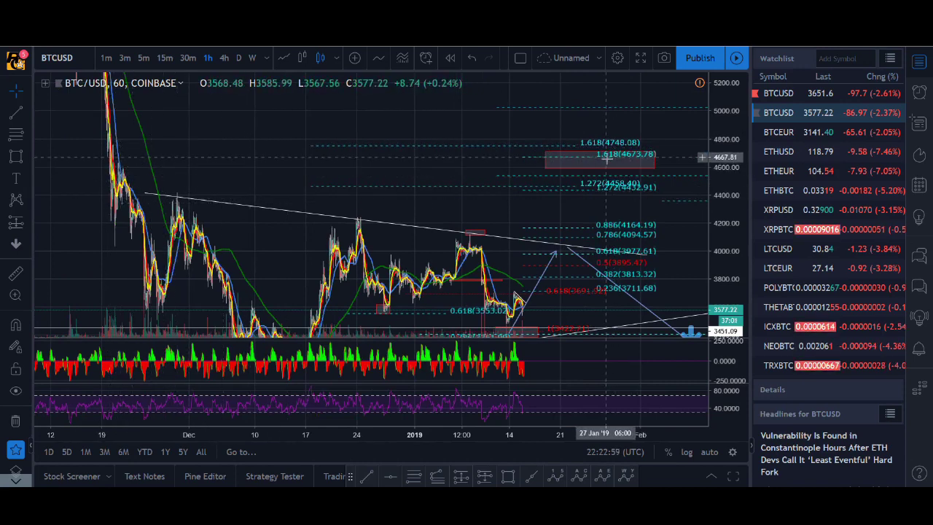
{"action": "left_click_drag", "start_coordinate": [721, 154], "coordinate": [722, 173]}
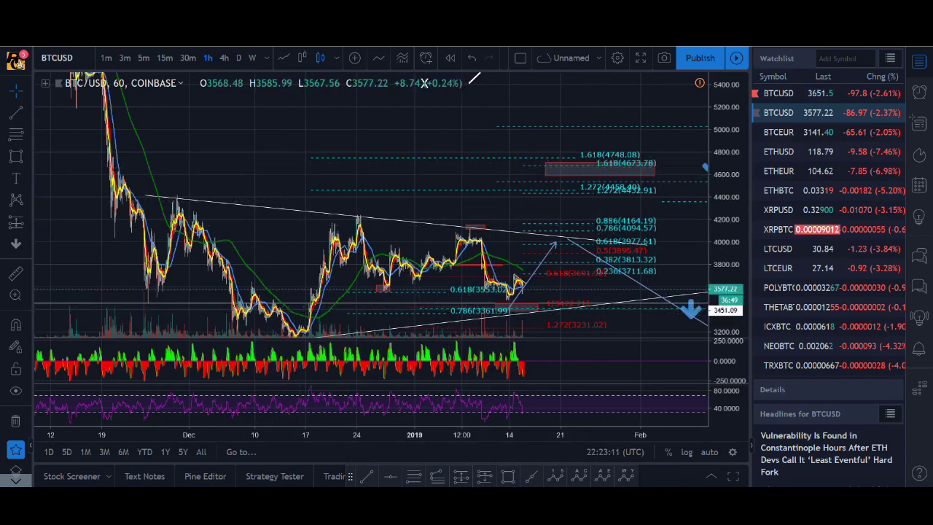
{"action": "key", "text": "alt+Tab"}
{"action": "left_click_drag", "start_coordinate": [571, 108], "coordinate": [469, 96]}
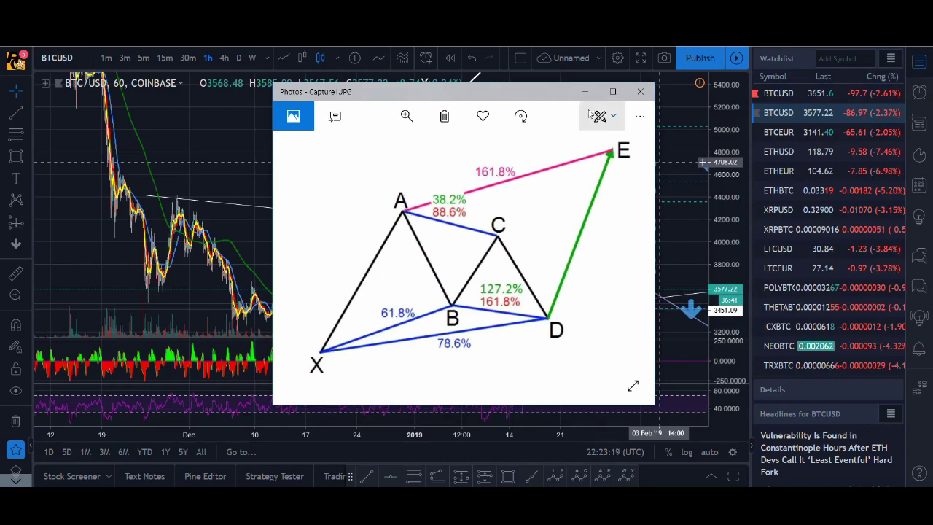
{"action": "key", "text": "alt+Tab"}
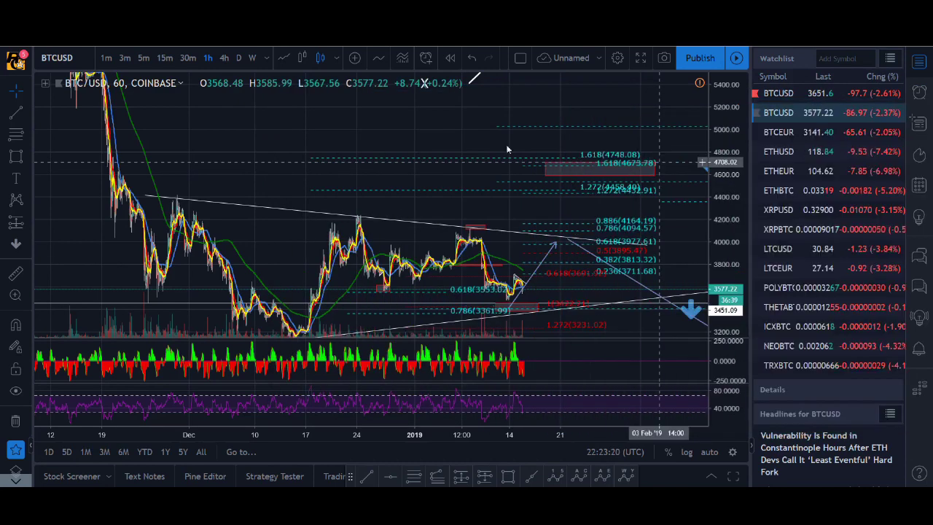
Step: Draw a Fibonacci retracement with 1.272 and 1.618 levels on the XABCD sketch, from about 6837.68 at A's height down to D's height
{"action": "left_click_drag", "start_coordinate": [588, 179], "coordinate": [488, 256]}
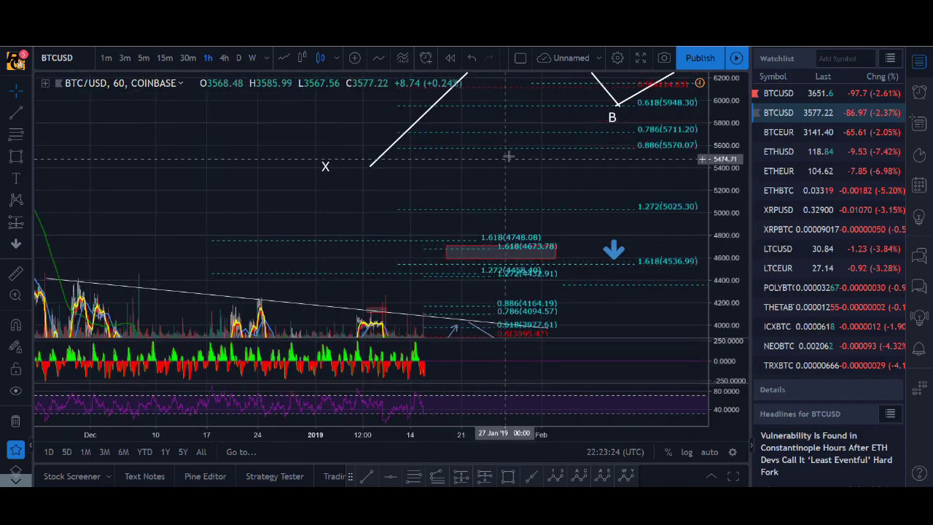
{"action": "left_click_drag", "start_coordinate": [485, 214], "coordinate": [340, 325]}
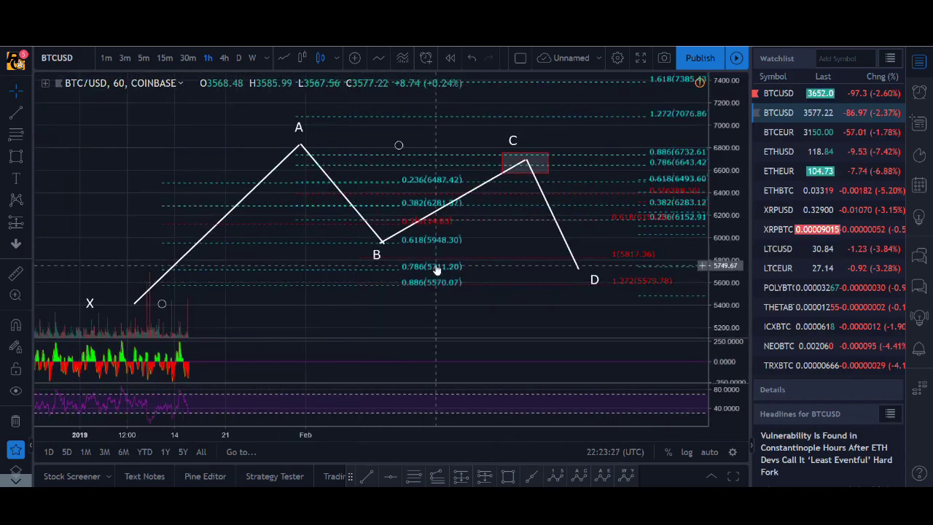
{"action": "left_click_drag", "start_coordinate": [580, 317], "coordinate": [546, 267]}
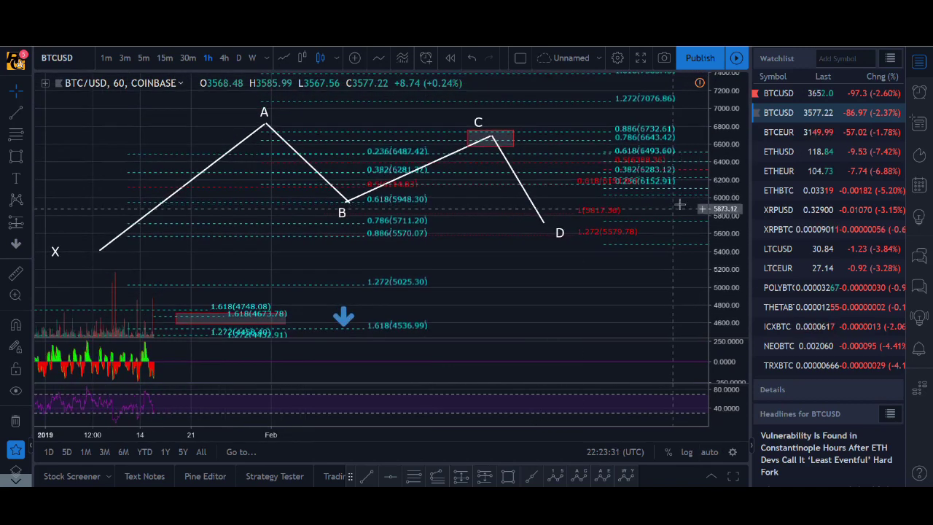
{"action": "left_click", "coordinate": [13, 136]}
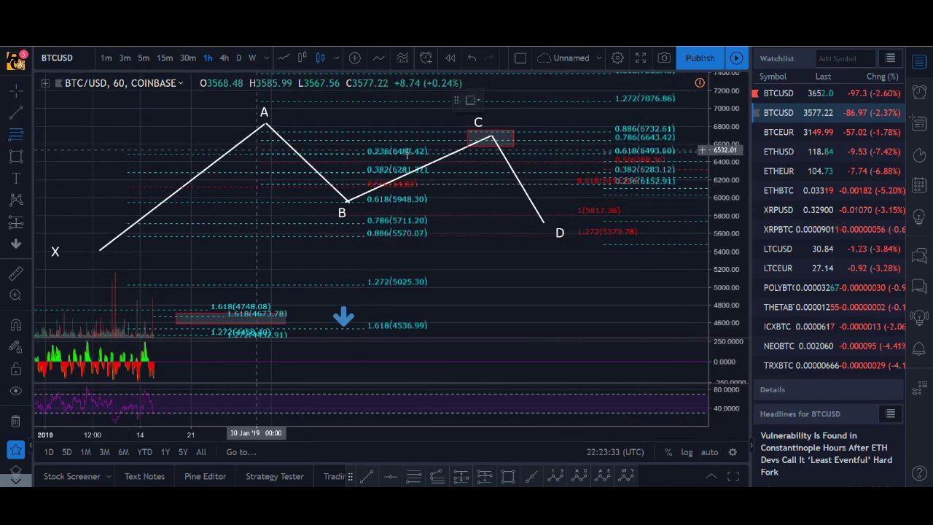
{"action": "left_click", "coordinate": [431, 123]}
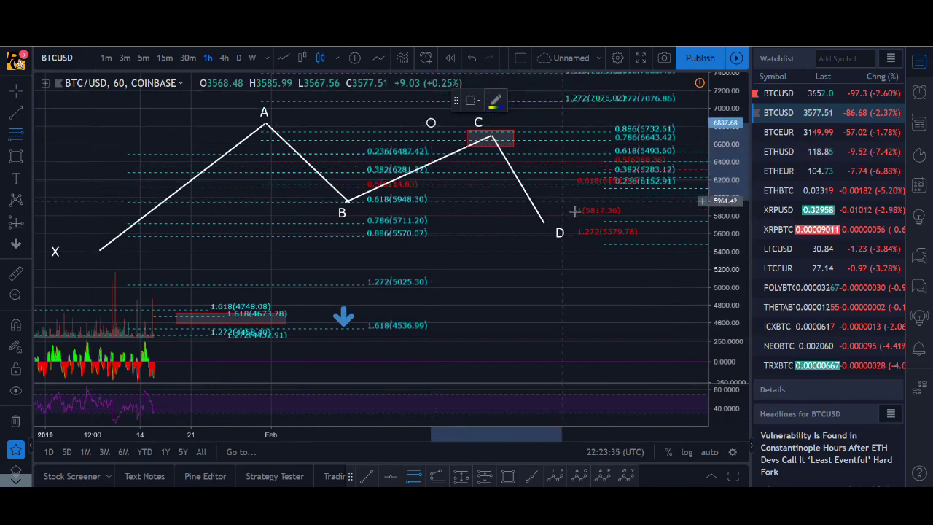
{"action": "left_click", "coordinate": [613, 223]}
{"action": "left_click", "coordinate": [598, 323]}
{"action": "left_click_drag", "start_coordinate": [597, 323], "coordinate": [564, 366]}
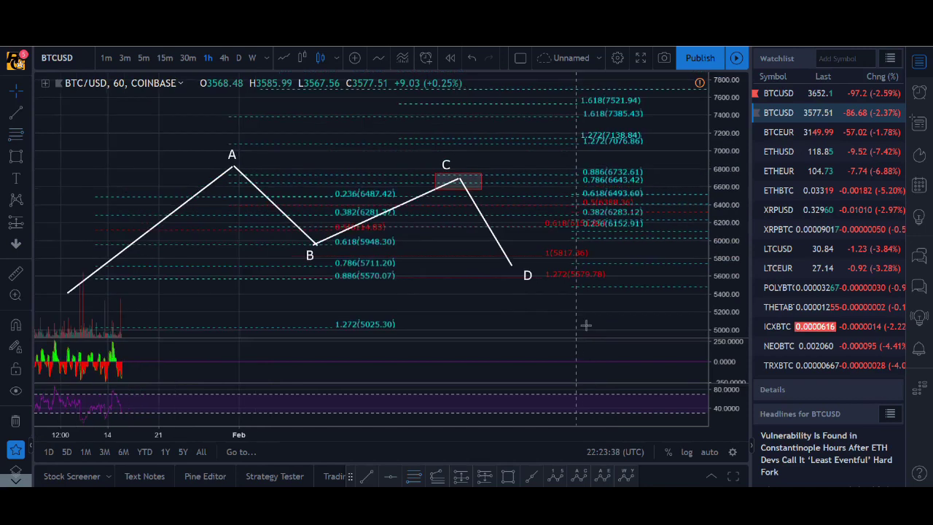
Step: Move the end of the sketch's A-to-B Fibonacci retracement down to the D level at about 5722.87
{"action": "left_click", "coordinate": [324, 228]}
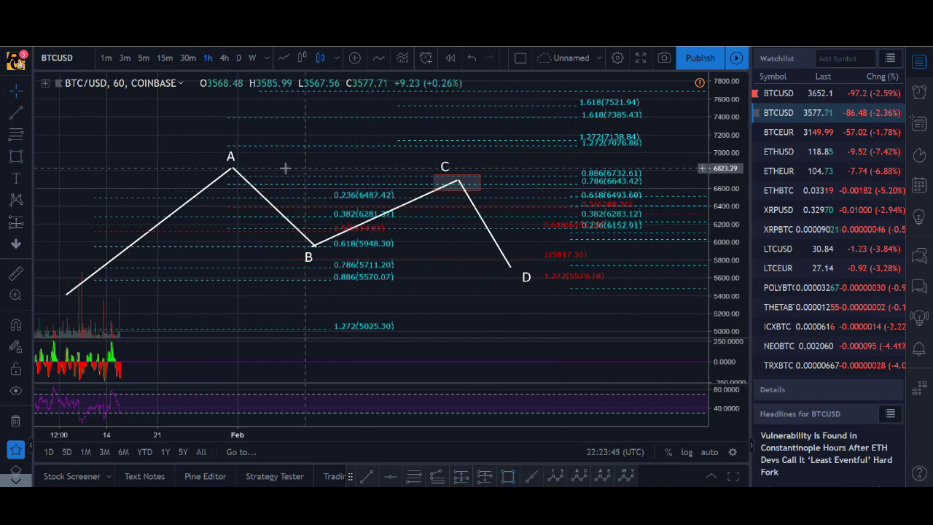
{"action": "left_click", "coordinate": [567, 121]}
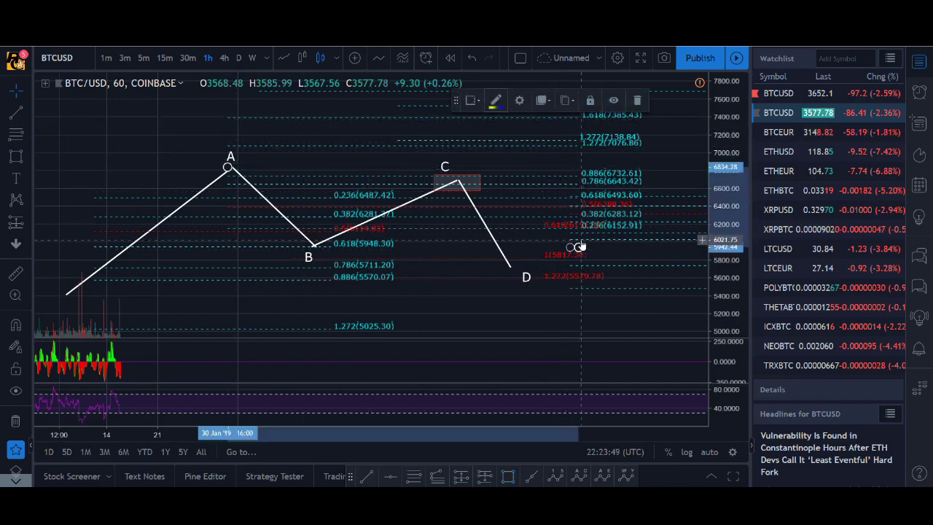
{"action": "left_click_drag", "start_coordinate": [579, 248], "coordinate": [584, 267]}
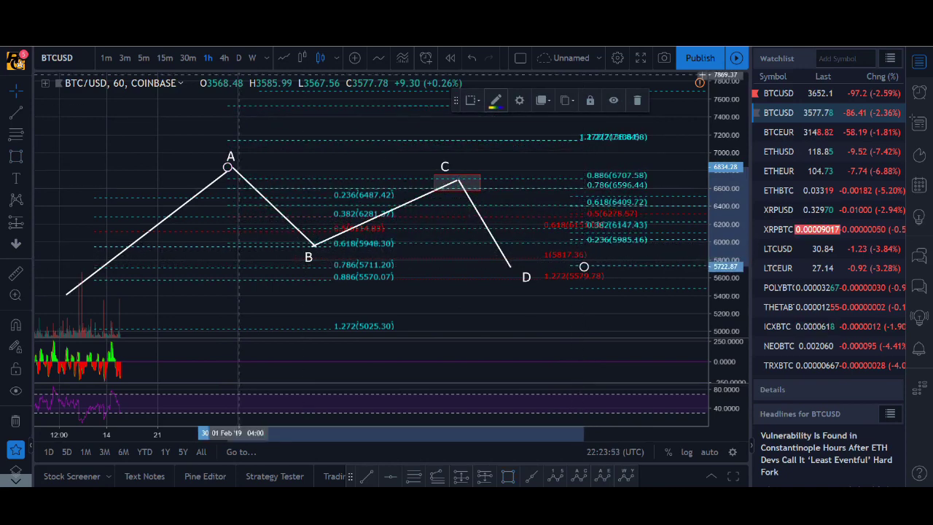
{"action": "left_click", "coordinate": [16, 156]}
{"action": "left_click_drag", "start_coordinate": [646, 93], "coordinate": [558, 109]}
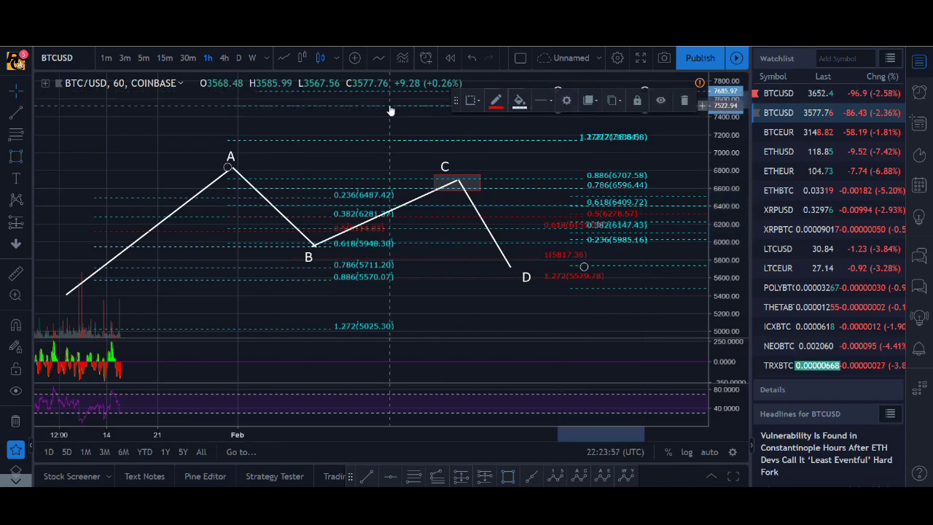
{"action": "key", "text": "ctrl+z"}
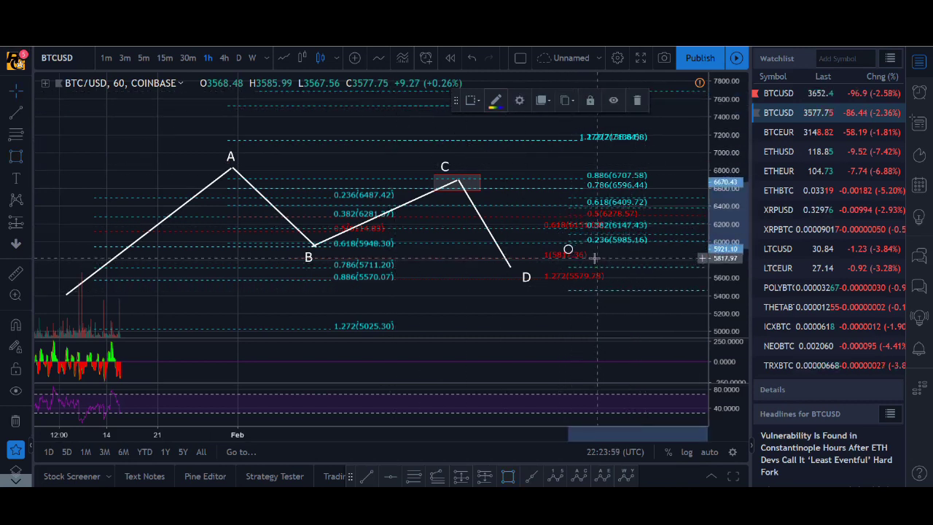
Step: Bring the BTC/USD candles back into view with the D support zone, the projected path and the upper Fibonacci levels
{"action": "left_click_drag", "start_coordinate": [303, 306], "coordinate": [488, 144]}
{"action": "left_click_drag", "start_coordinate": [219, 207], "coordinate": [388, 141]}
{"action": "left_click_drag", "start_coordinate": [734, 290], "coordinate": [733, 241]}
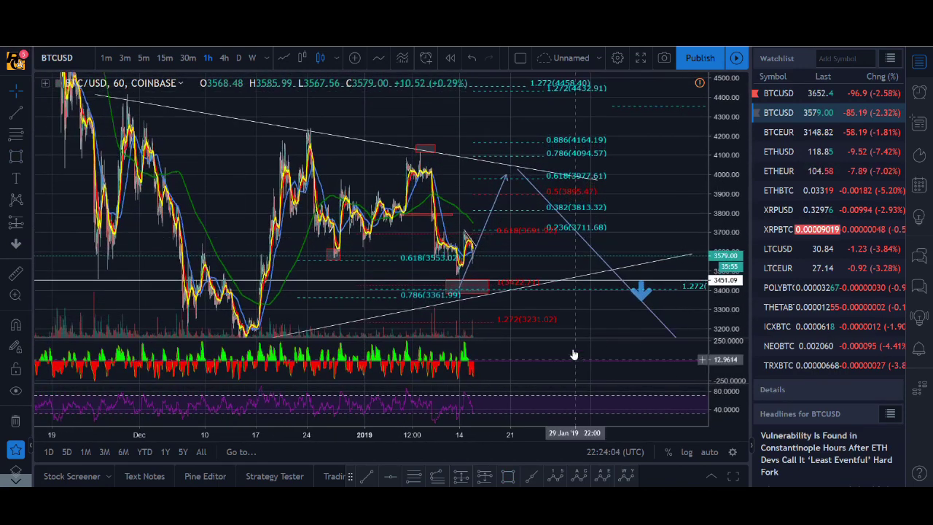
{"action": "left_click_drag", "start_coordinate": [594, 305], "coordinate": [607, 290]}
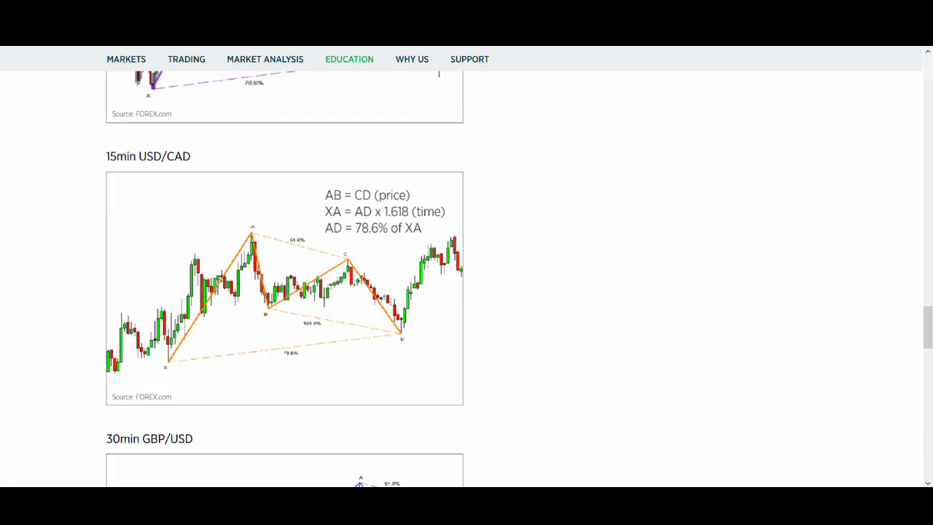
Step: Switch to the FOREX.com education page and review its Gartley chart examples, including USD/CAD and AUD/JPY, then glance at the Twitter feed
{"action": "scroll", "coordinate": [707, 291], "scroll_direction": "up", "scroll_amount": 1}
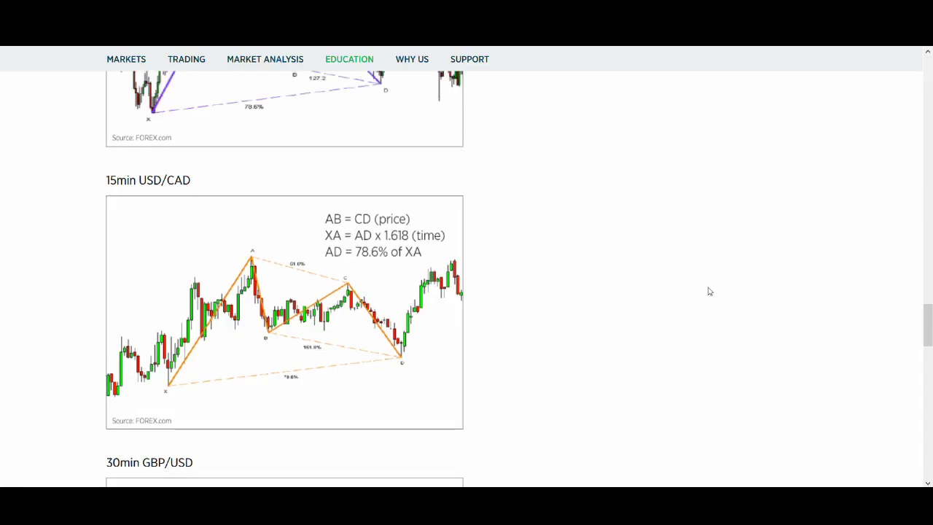
{"action": "scroll", "coordinate": [707, 292], "scroll_direction": "down", "scroll_amount": 10}
{"action": "scroll", "coordinate": [707, 292], "scroll_direction": "up", "scroll_amount": 2}
{"action": "scroll", "coordinate": [707, 292], "scroll_direction": "up", "scroll_amount": 12}
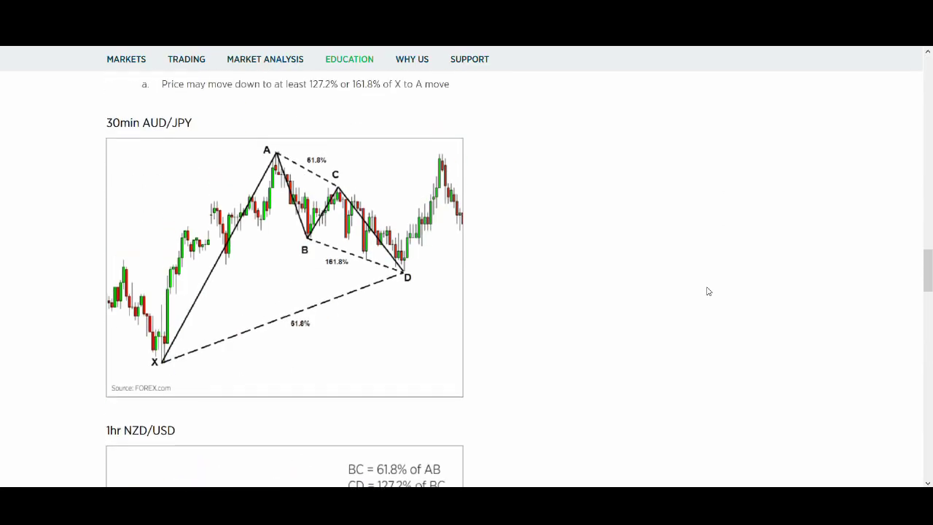
{"action": "scroll", "coordinate": [707, 291], "scroll_direction": "up", "scroll_amount": 2}
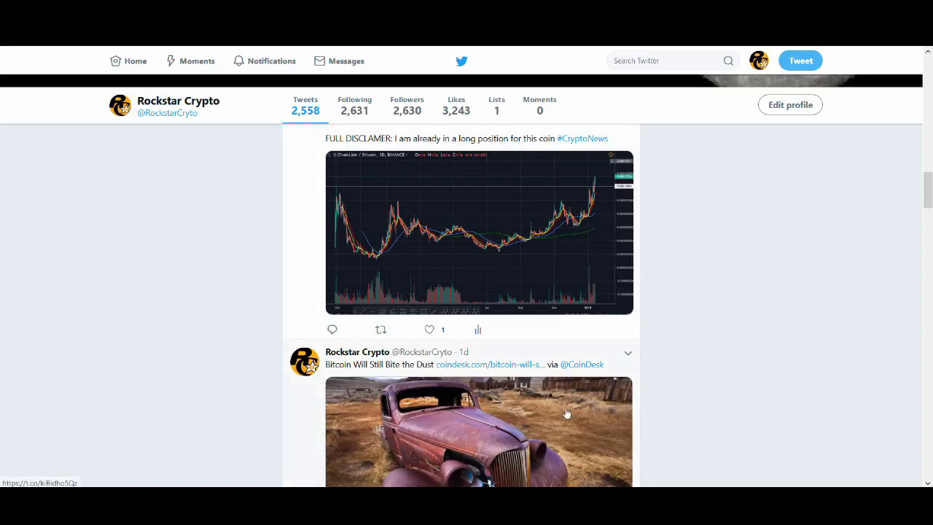
{"action": "scroll", "coordinate": [553, 343], "scroll_direction": "up", "scroll_amount": 4}
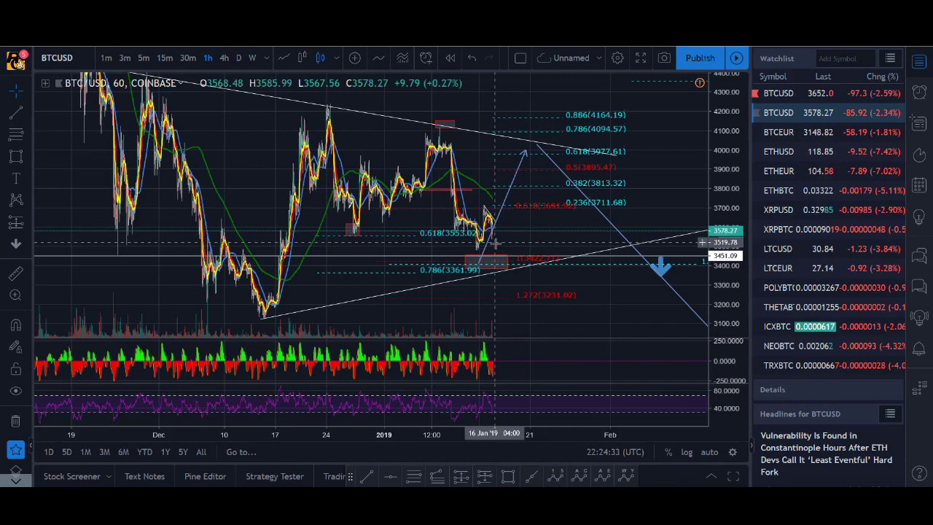
Step: Place the Photos windows Capture2.JPG with the Gartley rules and Capture1.JPG with the pattern diagram side by side over the BTC/USD chart
{"action": "scroll", "coordinate": [496, 248], "scroll_direction": "up", "scroll_amount": 3}
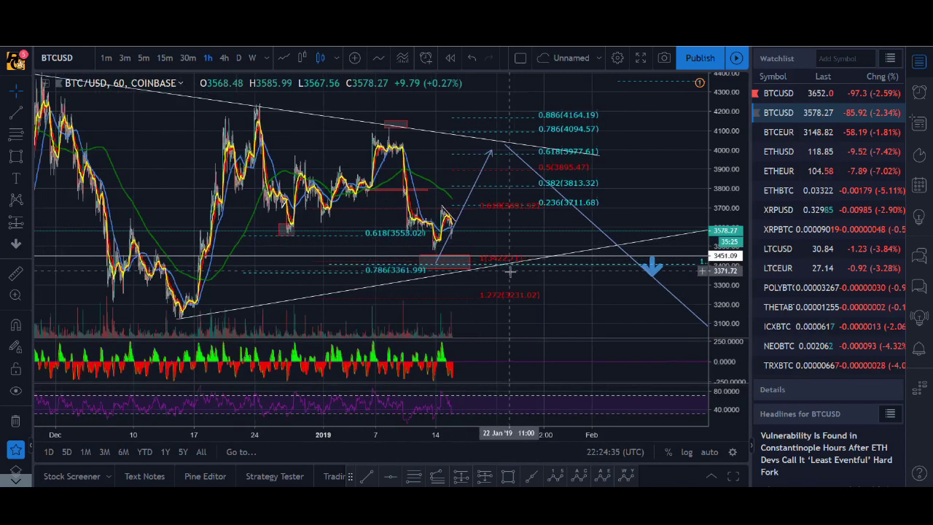
{"action": "scroll", "coordinate": [574, 278], "scroll_direction": "down", "scroll_amount": 2}
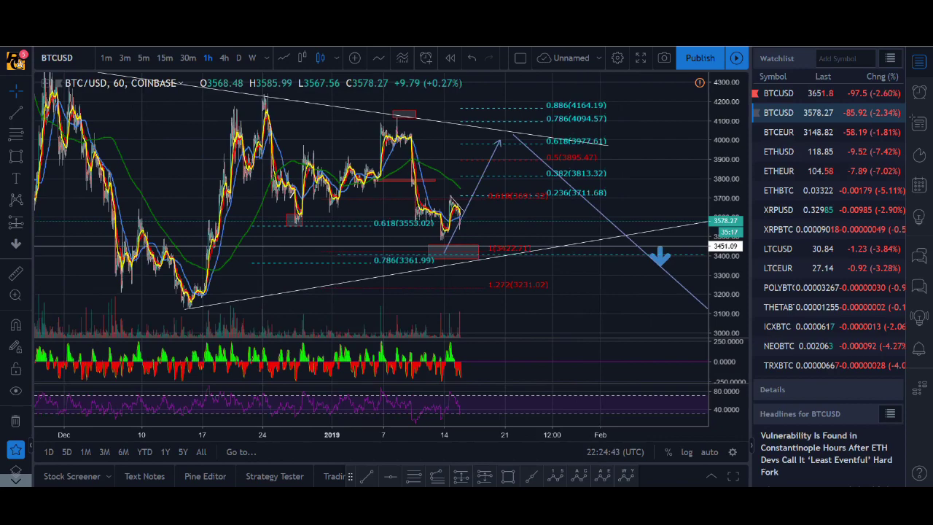
{"action": "key", "text": "alt+Tab"}
{"action": "left_click_drag", "start_coordinate": [665, 84], "coordinate": [216, 83]}
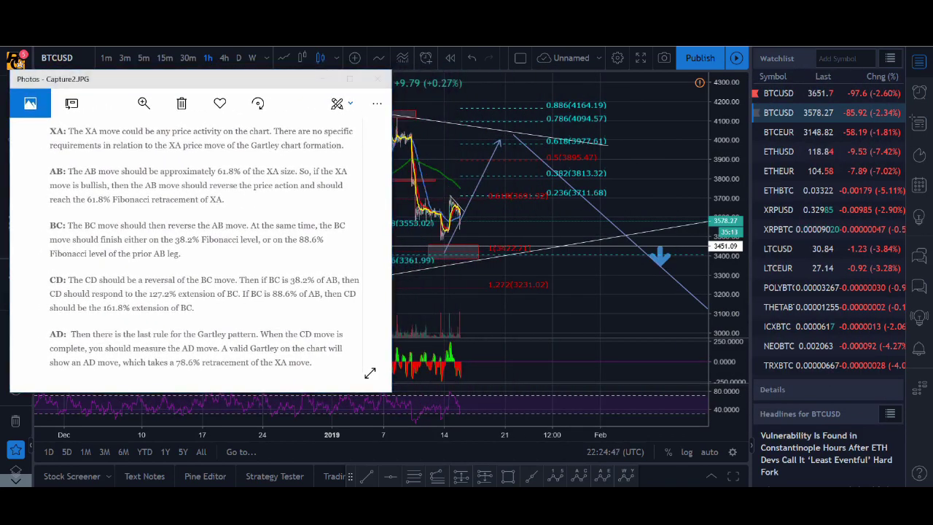
{"action": "key", "text": "alt+Tab"}
{"action": "left_click_drag", "start_coordinate": [719, 132], "coordinate": [580, 89]}
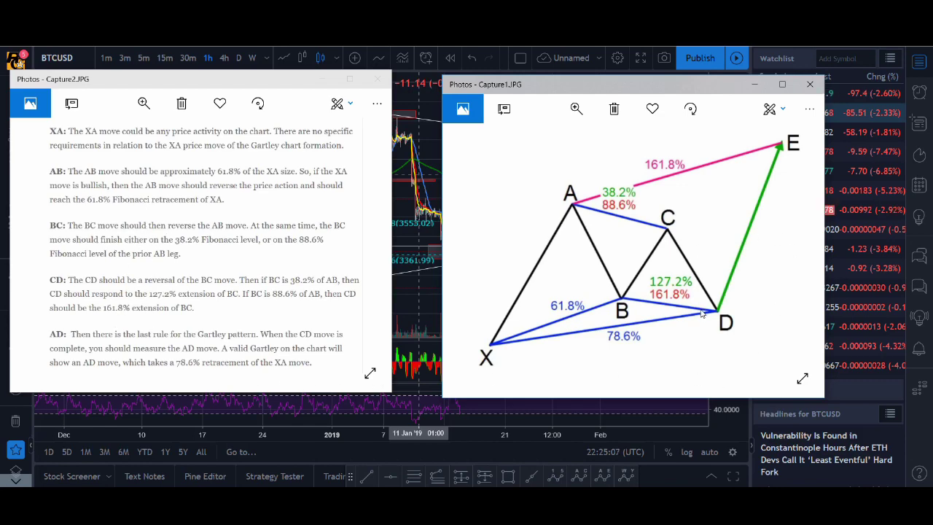
{"action": "left_click_drag", "start_coordinate": [149, 79], "coordinate": [184, 83]}
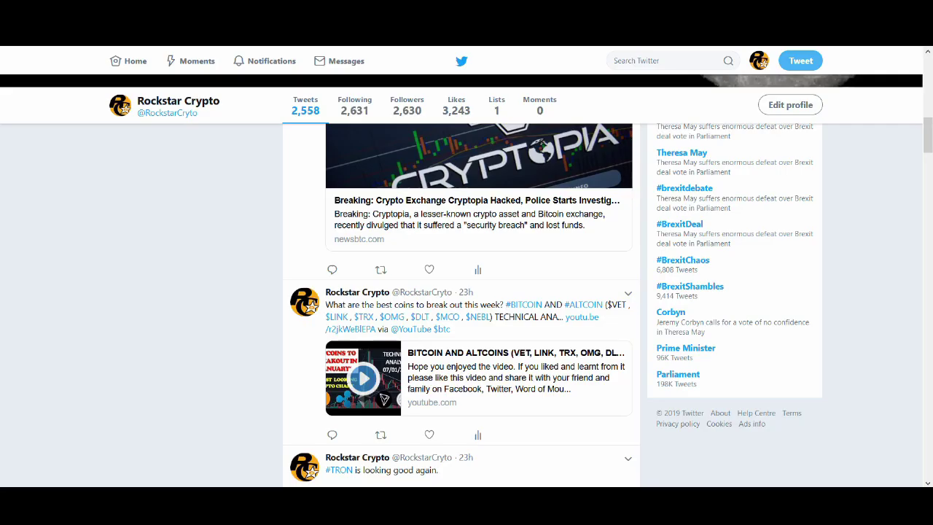
Step: Switch to the Rockstar Crypto Twitter profile and browse its recent posts on trades, altcoins and crypto news
{"action": "scroll", "coordinate": [542, 271], "scroll_direction": "down", "scroll_amount": 8}
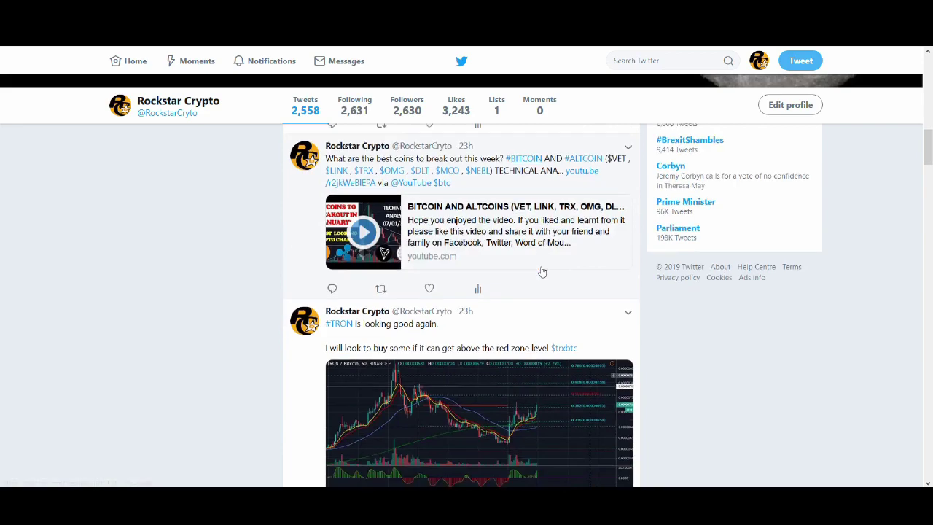
{"action": "scroll", "coordinate": [542, 272], "scroll_direction": "down", "scroll_amount": 7}
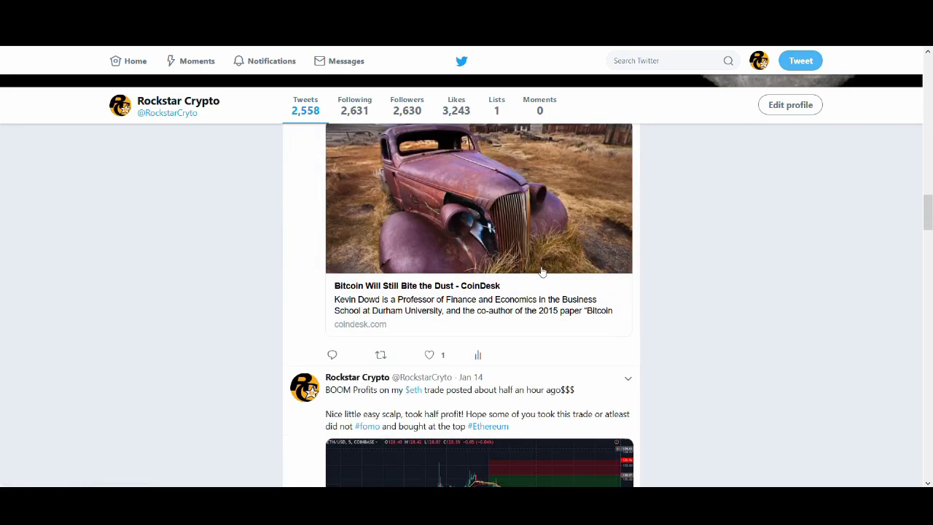
{"action": "scroll", "coordinate": [739, 308], "scroll_direction": "down", "scroll_amount": 4}
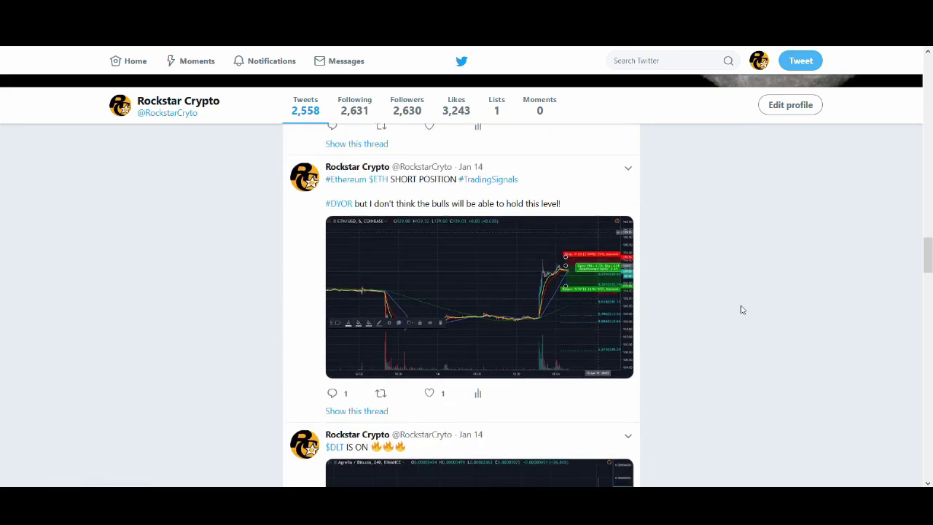
{"action": "scroll", "coordinate": [741, 310], "scroll_direction": "up", "scroll_amount": 6}
{"action": "scroll", "coordinate": [740, 310], "scroll_direction": "up", "scroll_amount": 15}
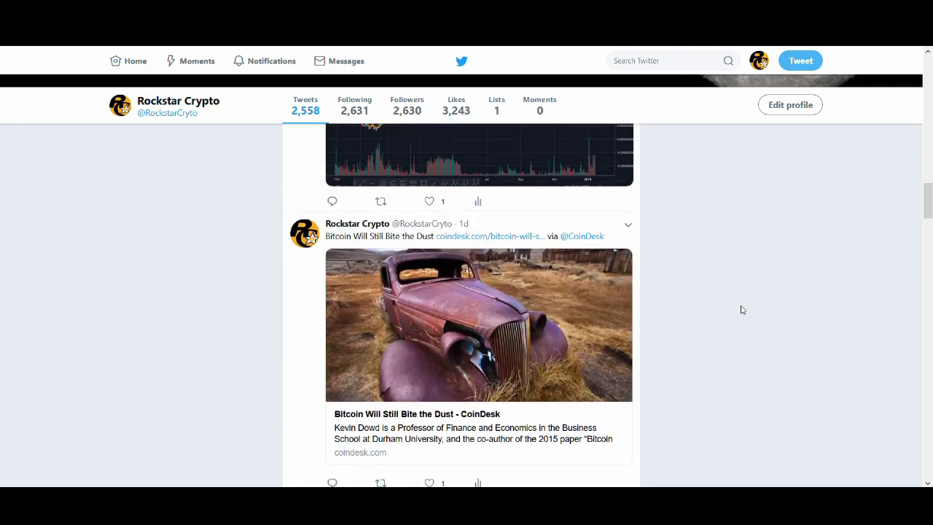
{"action": "scroll", "coordinate": [740, 309], "scroll_direction": "up", "scroll_amount": 3}
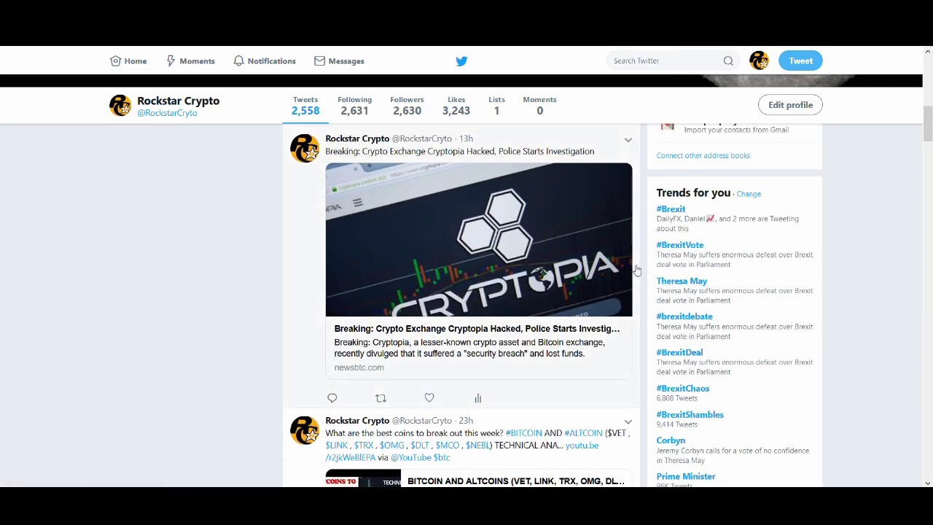
{"action": "scroll", "coordinate": [636, 269], "scroll_direction": "up", "scroll_amount": 2}
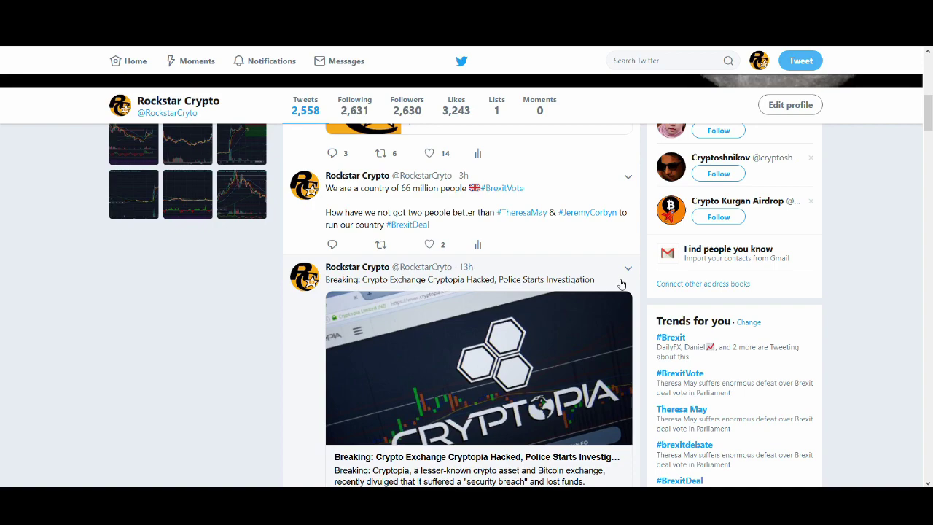
{"action": "scroll", "coordinate": [621, 284], "scroll_direction": "up", "scroll_amount": 1}
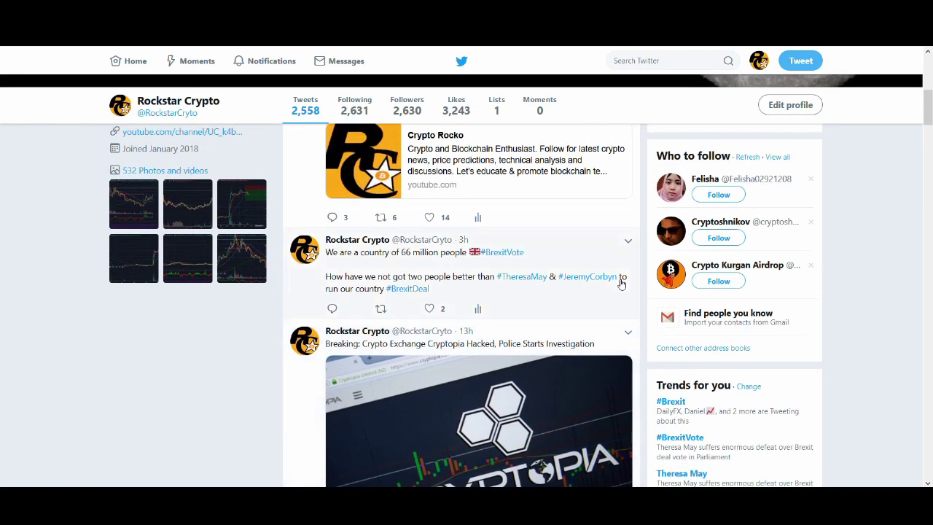
{"action": "scroll", "coordinate": [621, 283], "scroll_direction": "up", "scroll_amount": 3}
{"action": "scroll", "coordinate": [619, 287], "scroll_direction": "down", "scroll_amount": 10}
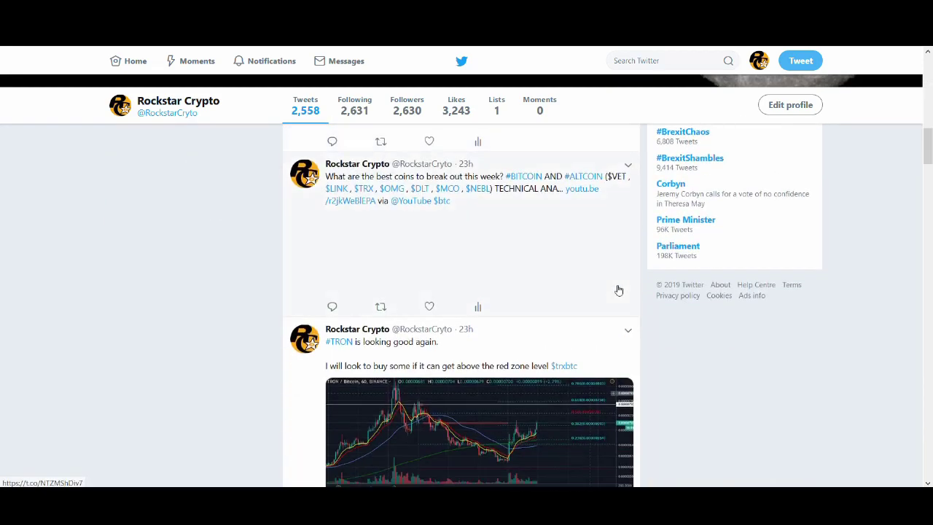
{"action": "scroll", "coordinate": [617, 292], "scroll_direction": "down", "scroll_amount": 4}
{"action": "scroll", "coordinate": [616, 292], "scroll_direction": "down", "scroll_amount": 10}
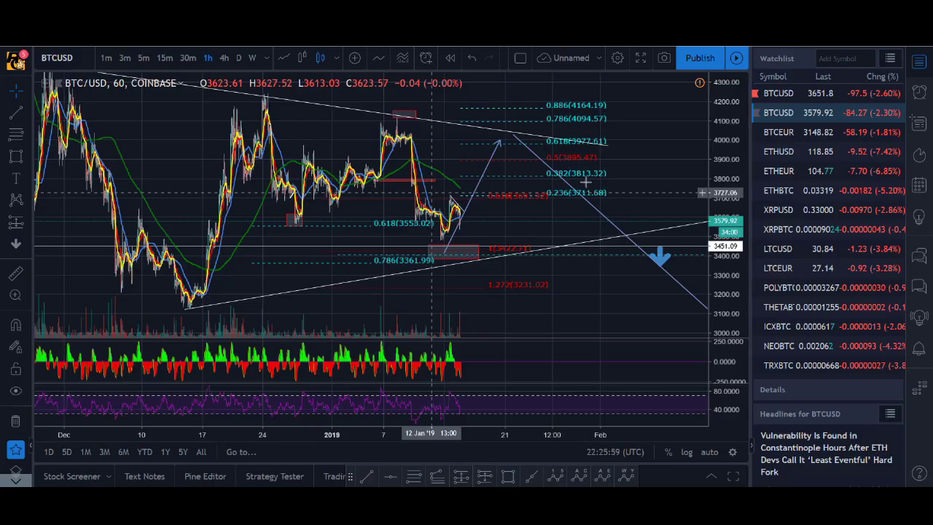
Step: Return to TradingView, dismiss the advertisement over the chart and load LTC/USD from the watchlist
{"action": "scroll", "coordinate": [587, 197], "scroll_direction": "down", "scroll_amount": 2}
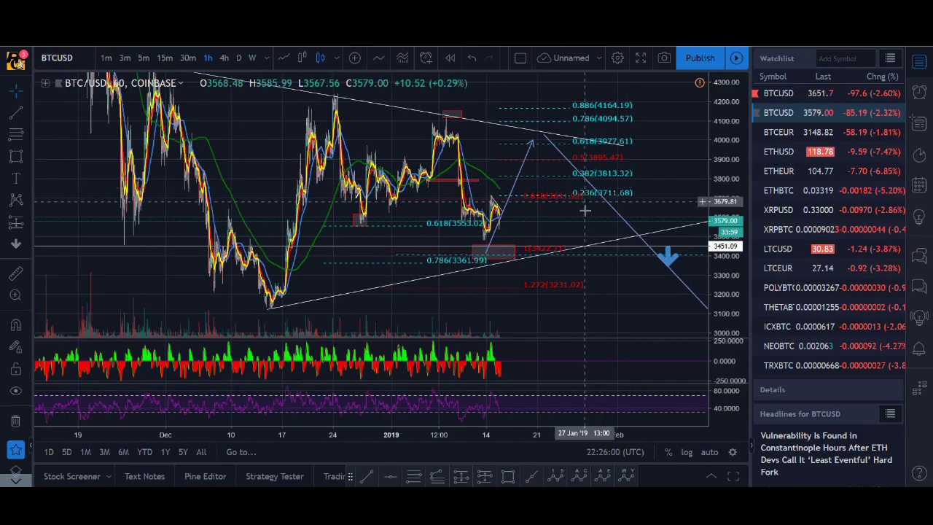
{"action": "scroll", "coordinate": [598, 310], "scroll_direction": "up", "scroll_amount": 2}
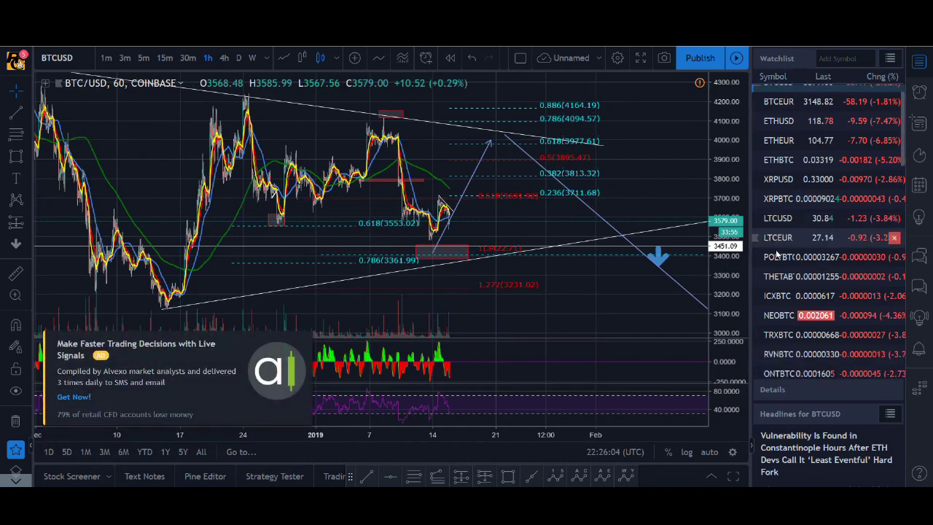
{"action": "left_click", "coordinate": [306, 337]}
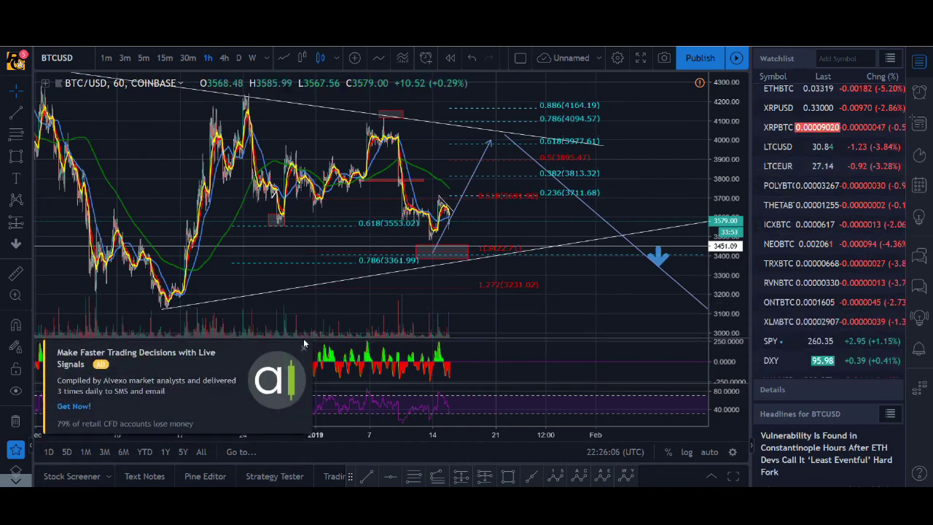
{"action": "scroll", "coordinate": [800, 353], "scroll_direction": "up", "scroll_amount": 1}
{"action": "scroll", "coordinate": [801, 354], "scroll_direction": "up", "scroll_amount": 1}
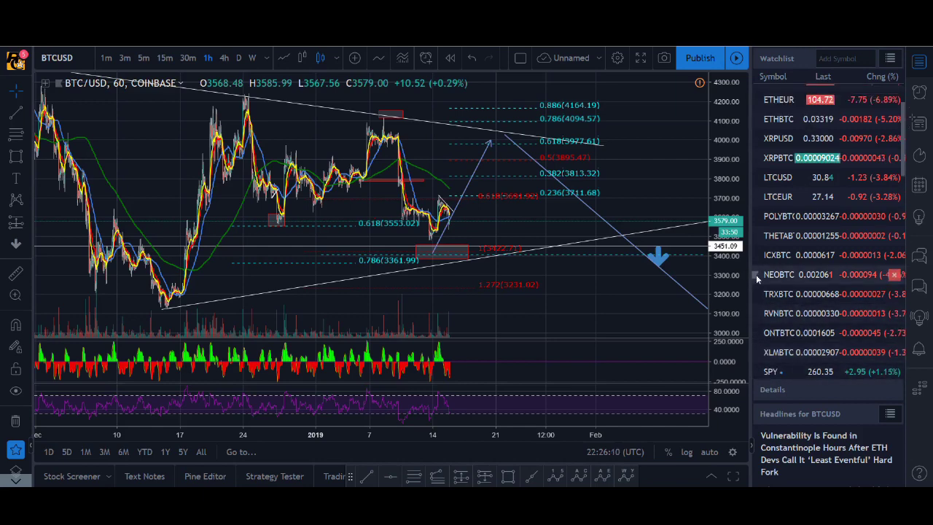
{"action": "left_click", "coordinate": [825, 182]}
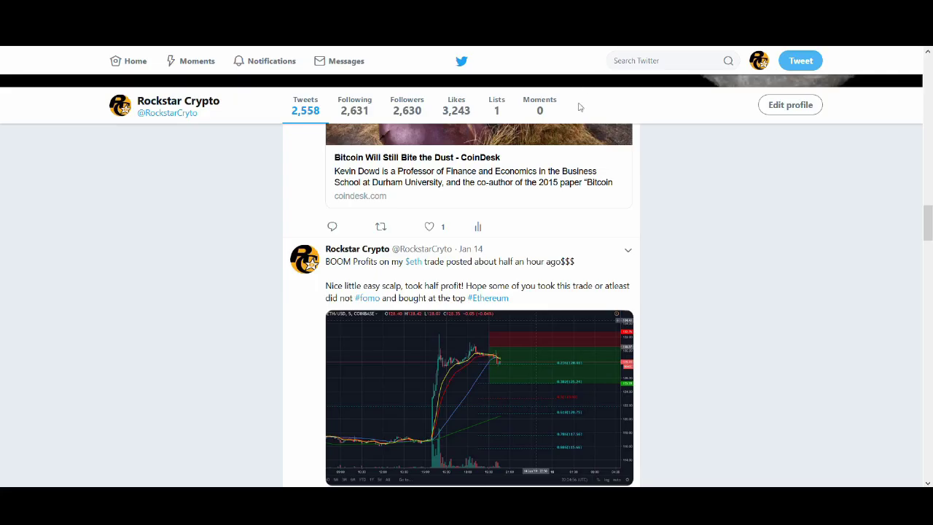
Step: Switch to the Twitter profile and find the #BrexitVote post
{"action": "scroll", "coordinate": [577, 242], "scroll_direction": "up", "scroll_amount": 20}
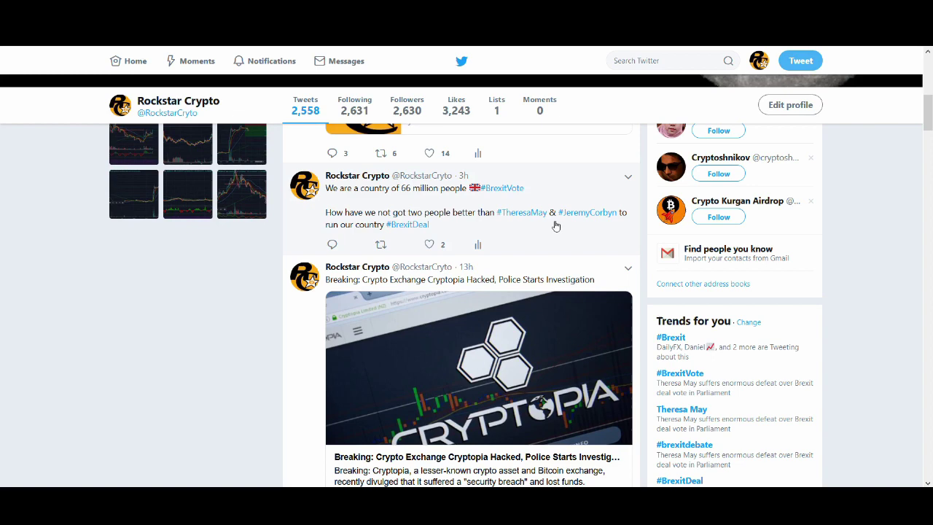
{"action": "left_click", "coordinate": [440, 202]}
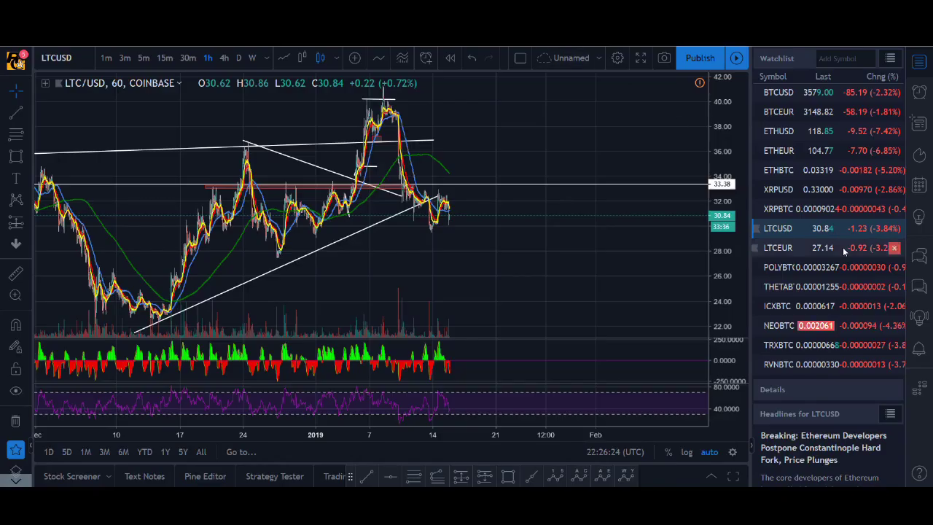
Step: Return to TradingView and load the GBP/USD chart from the watchlist
{"action": "scroll", "coordinate": [839, 248], "scroll_direction": "down", "scroll_amount": 4}
{"action": "scroll", "coordinate": [843, 252], "scroll_direction": "down", "scroll_amount": 5}
{"action": "scroll", "coordinate": [833, 303], "scroll_direction": "up", "scroll_amount": 1}
{"action": "scroll", "coordinate": [837, 301], "scroll_direction": "down", "scroll_amount": 2}
{"action": "left_click", "coordinate": [827, 298]}
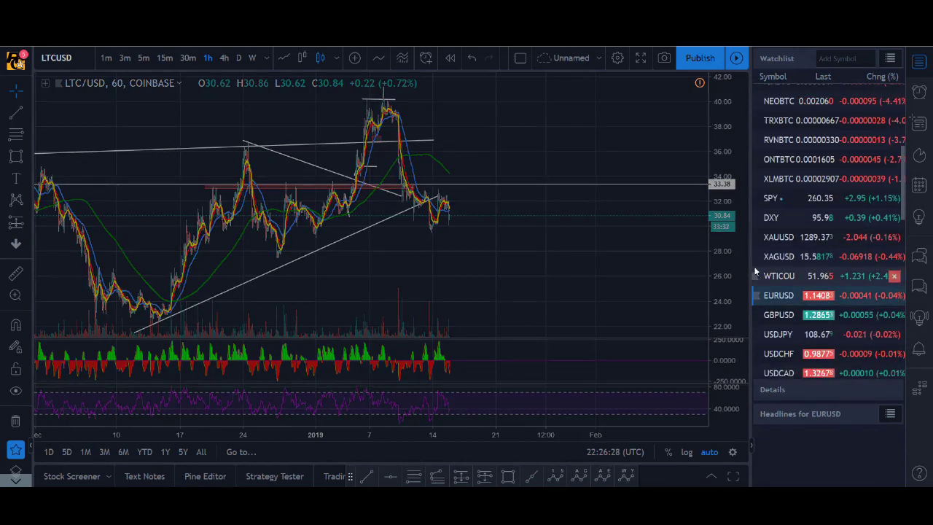
{"action": "left_click", "coordinate": [808, 317]}
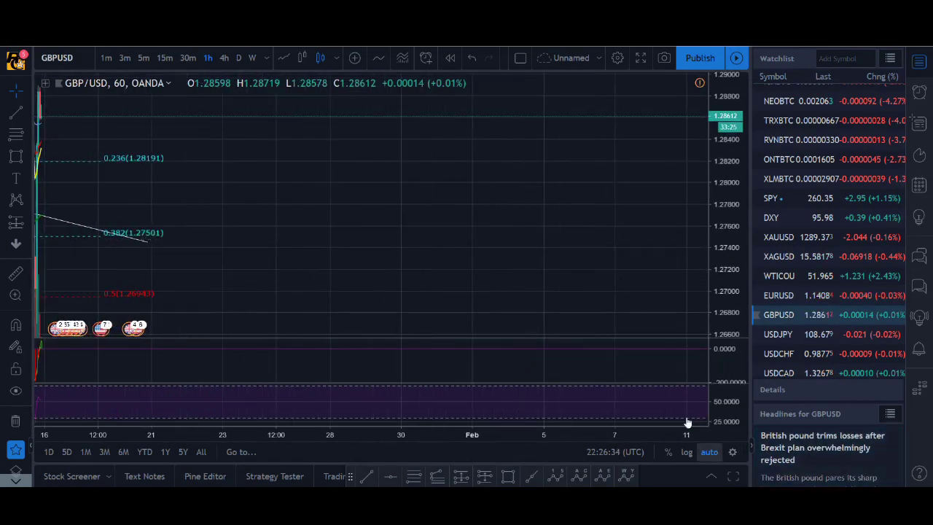
Step: Frame the hourly GBP/USD candles from about 7 to 16 January together with the 0.236 to 0.786 retracement levels
{"action": "left_click_drag", "start_coordinate": [333, 183], "coordinate": [605, 210]}
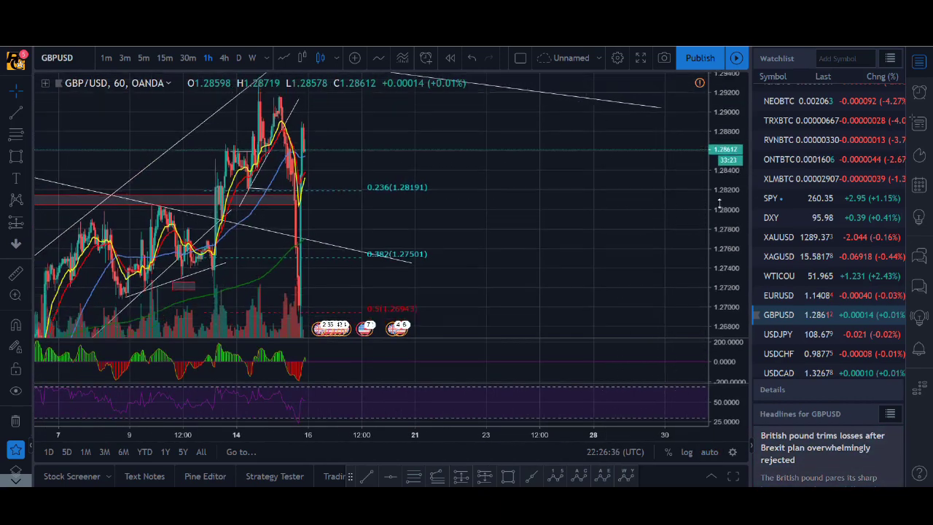
{"action": "left_click_drag", "start_coordinate": [719, 205], "coordinate": [562, 260]}
{"action": "scroll", "coordinate": [552, 261], "scroll_direction": "up", "scroll_amount": 5}
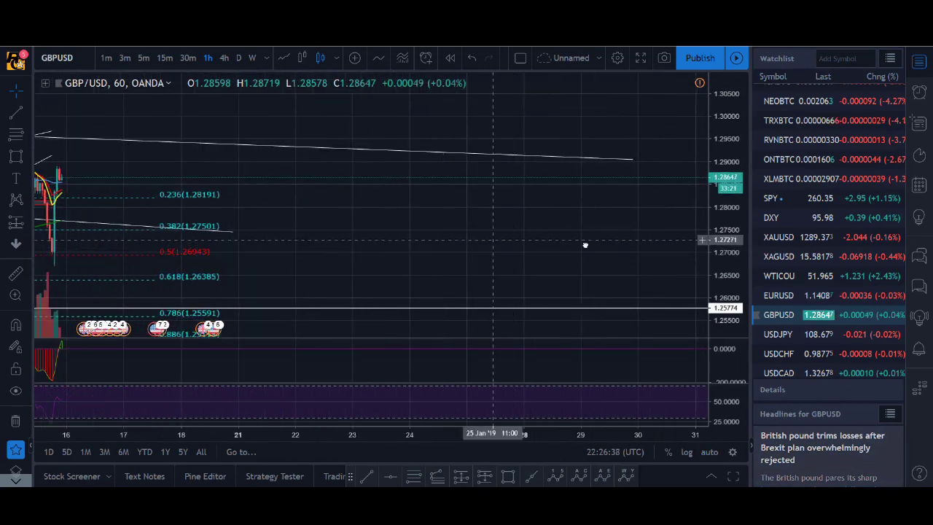
{"action": "scroll", "coordinate": [585, 245], "scroll_direction": "left", "scroll_amount": 3}
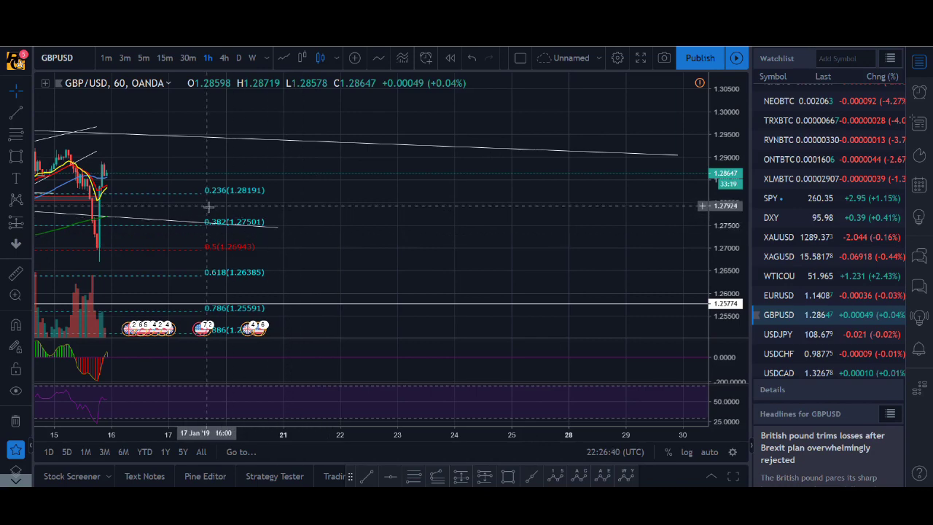
{"action": "left_click_drag", "start_coordinate": [170, 211], "coordinate": [492, 211]}
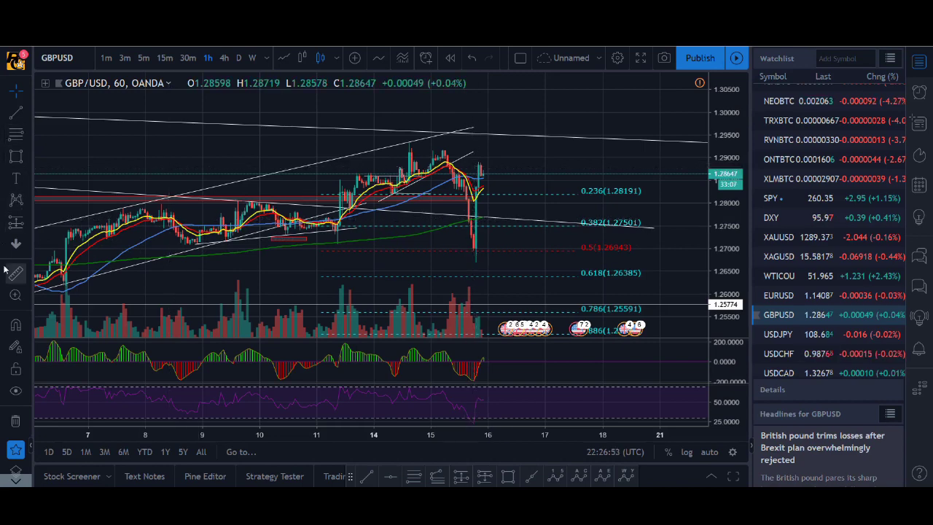
Step: Measure the latest GBP/USD price rebound from near the 15 January low up to just above the recovery high
{"action": "left_click", "coordinate": [491, 258], "text": "shift"}
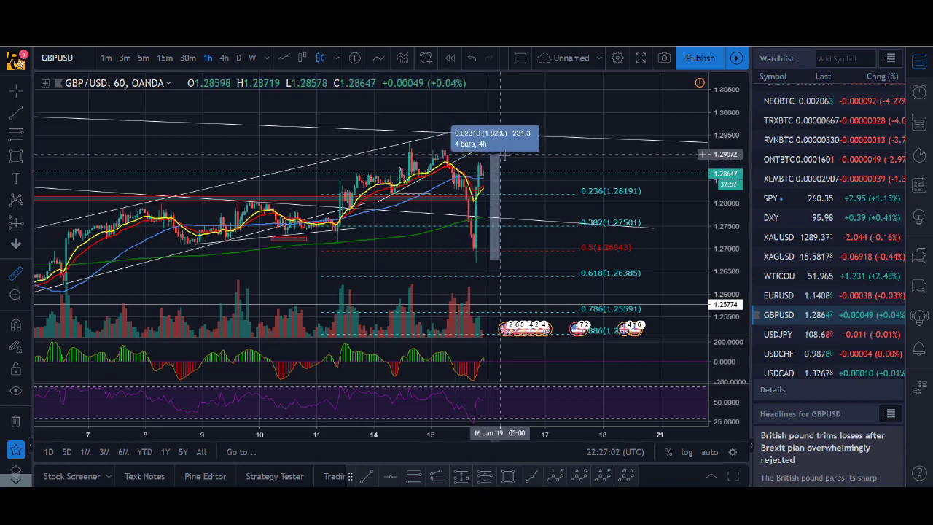
Step: Switch to the Twitter profile, view the #BrexitVote post in full and look through the older posts down to the $eth trade
{"action": "left_click", "coordinate": [456, 264]}
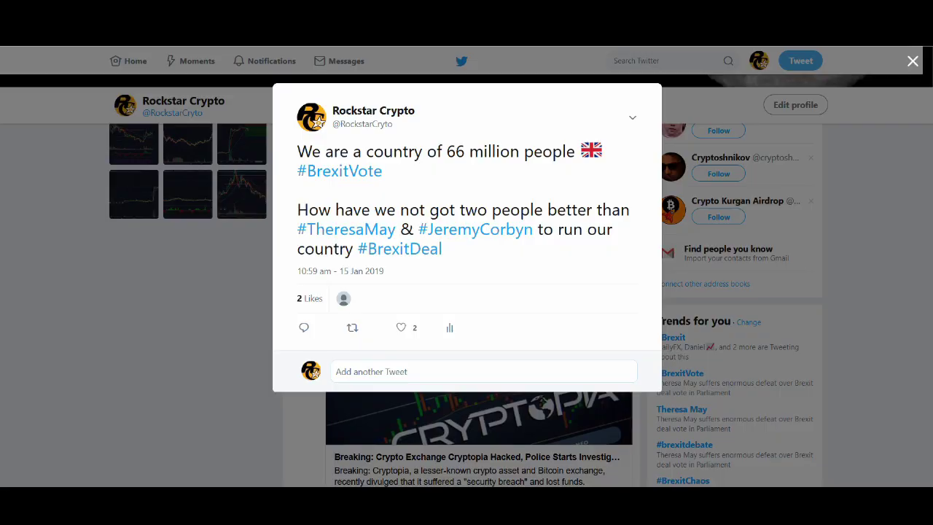
{"action": "left_click", "coordinate": [782, 222]}
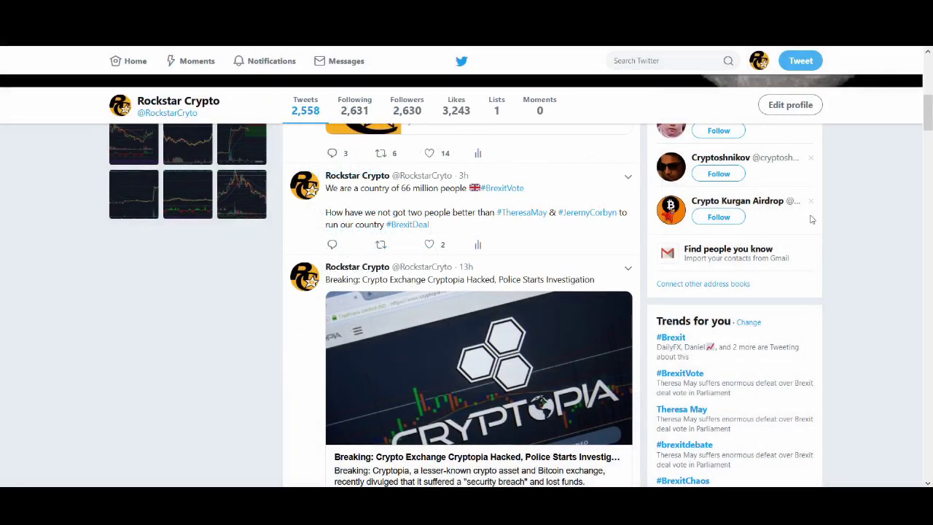
{"action": "scroll", "coordinate": [808, 222], "scroll_direction": "down", "scroll_amount": 4}
{"action": "scroll", "coordinate": [808, 222], "scroll_direction": "down", "scroll_amount": 6}
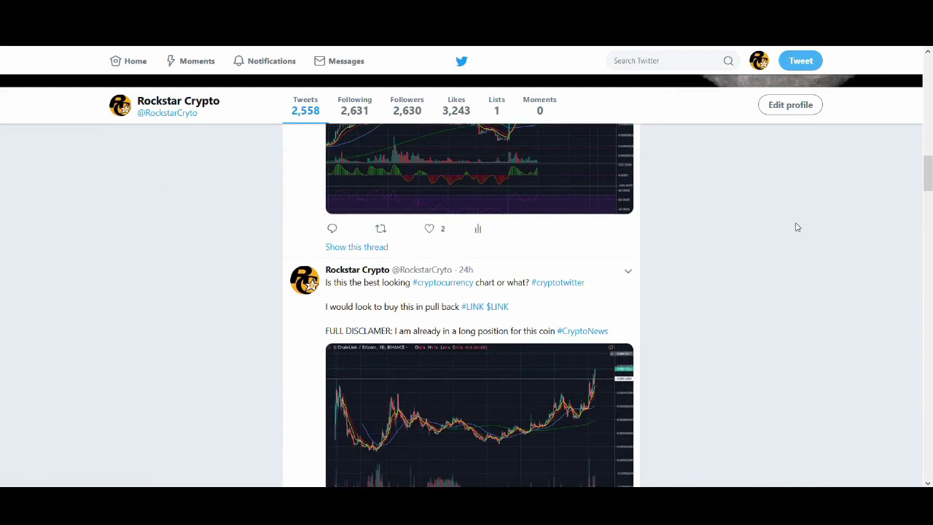
{"action": "scroll", "coordinate": [798, 228], "scroll_direction": "down", "scroll_amount": 3}
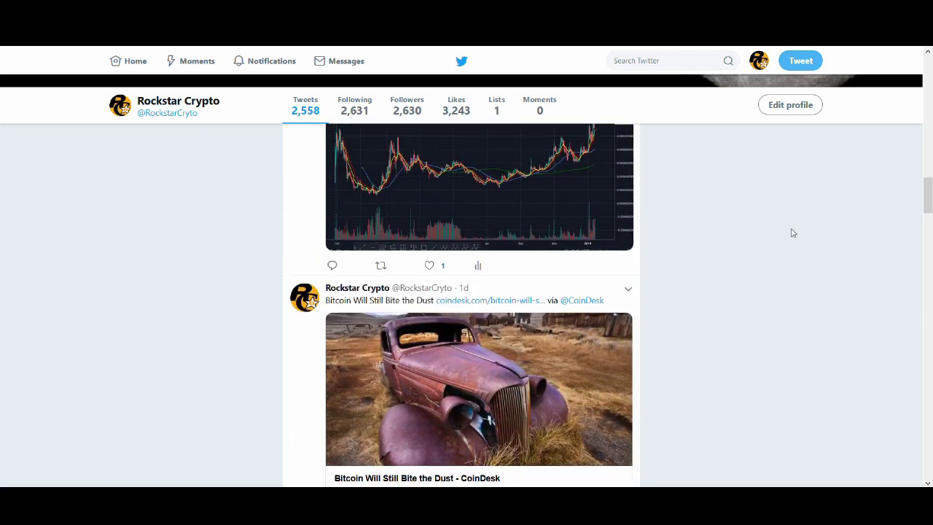
{"action": "scroll", "coordinate": [793, 233], "scroll_direction": "down", "scroll_amount": 3}
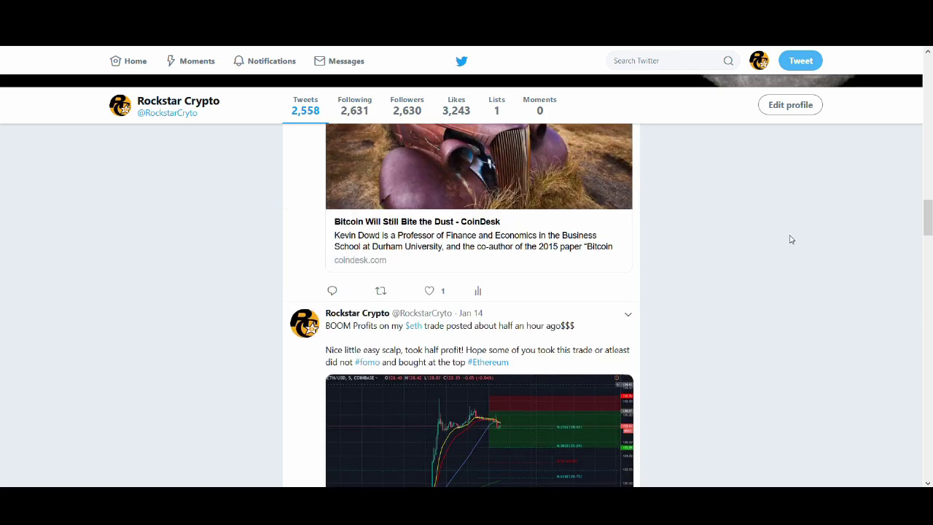
{"action": "scroll", "coordinate": [791, 241], "scroll_direction": "down", "scroll_amount": 8}
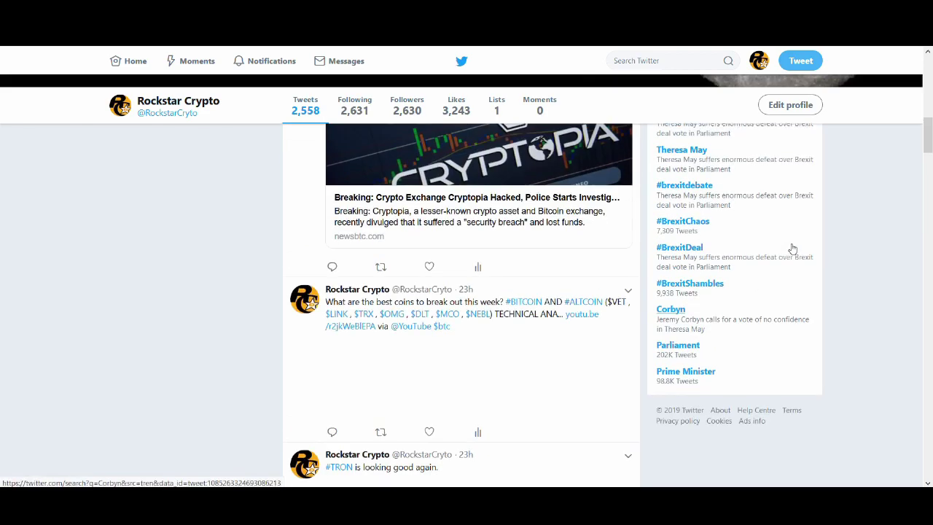
Step: View the pinned $250 XRP giveaway post in full, close it and go to the post about the best coins to break out
{"action": "scroll", "coordinate": [791, 252], "scroll_direction": "up", "scroll_amount": 4}
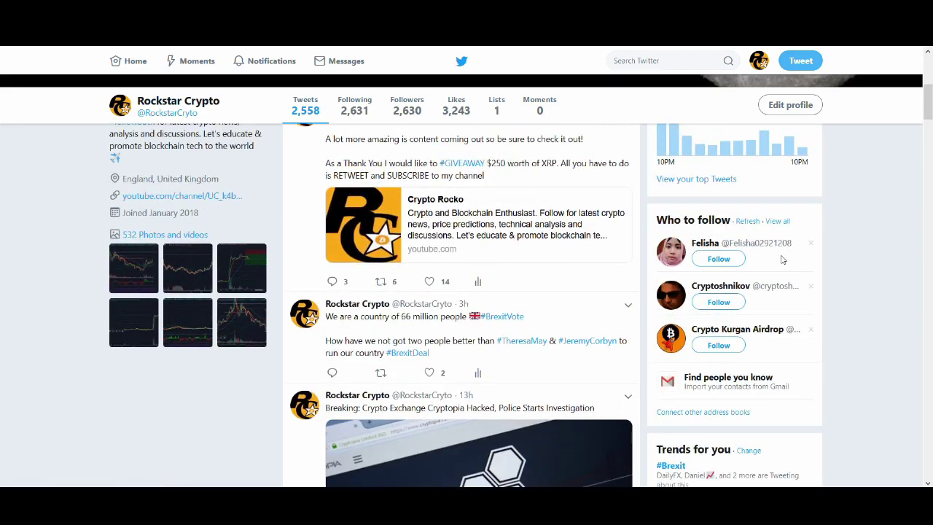
{"action": "scroll", "coordinate": [594, 242], "scroll_direction": "up", "scroll_amount": 3}
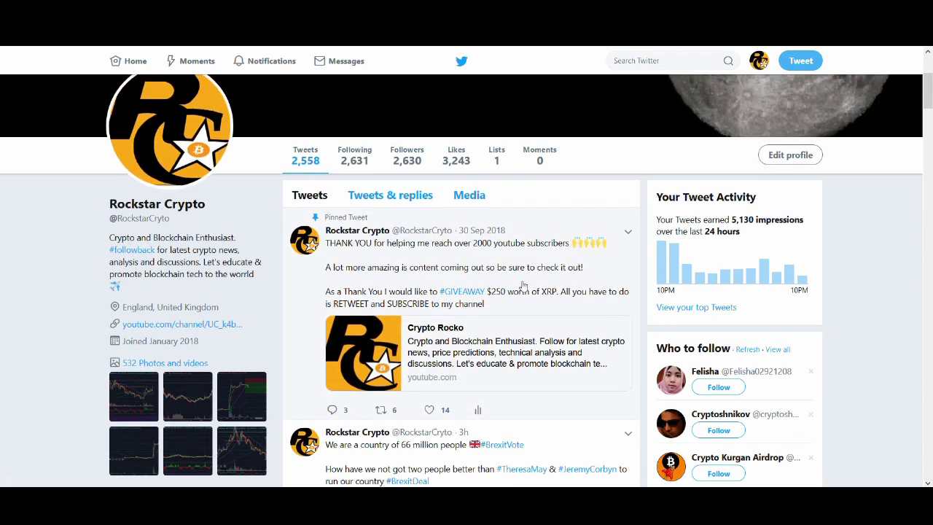
{"action": "left_click", "coordinate": [522, 285]}
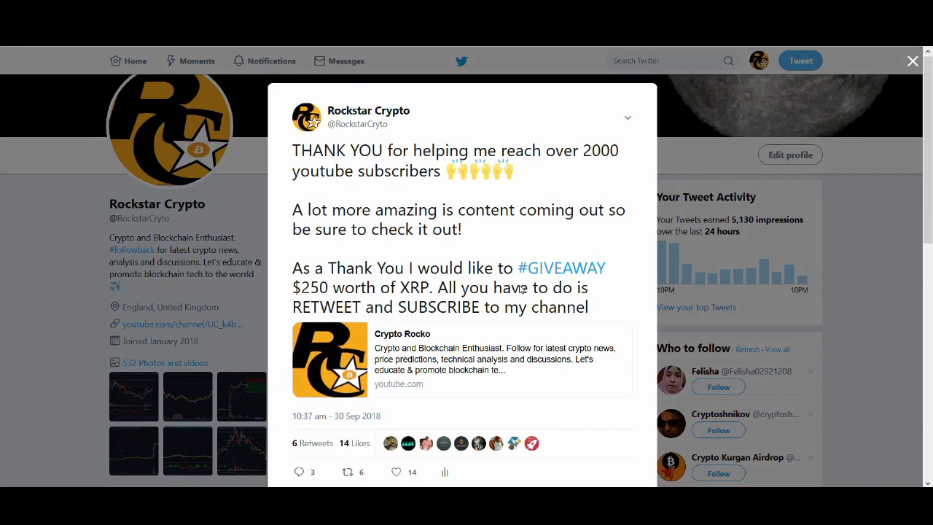
{"action": "left_click", "coordinate": [1, 298]}
{"action": "scroll", "coordinate": [445, 283], "scroll_direction": "down", "scroll_amount": 5}
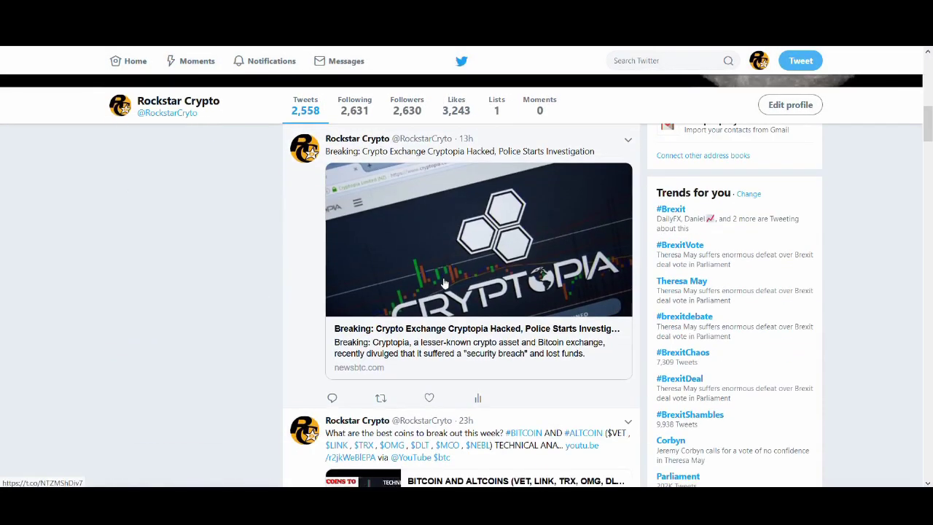
{"action": "scroll", "coordinate": [436, 292], "scroll_direction": "down", "scroll_amount": 2}
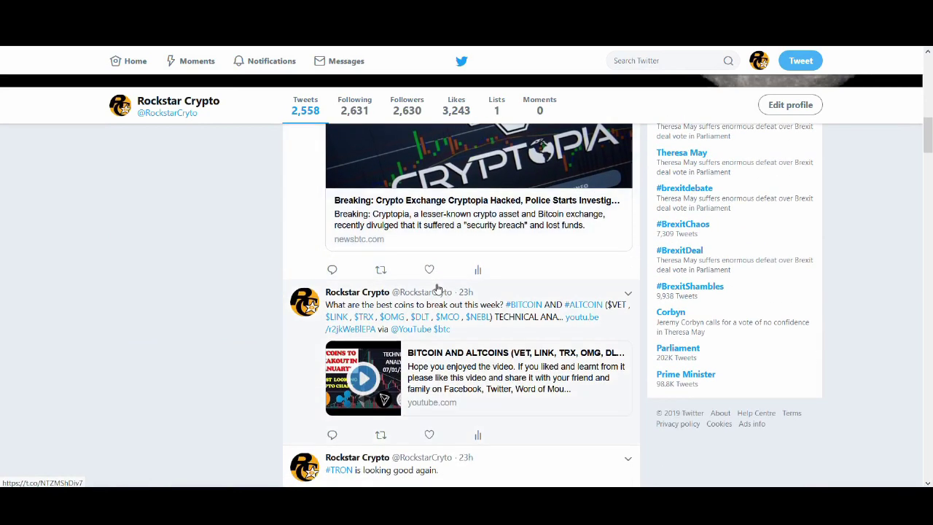